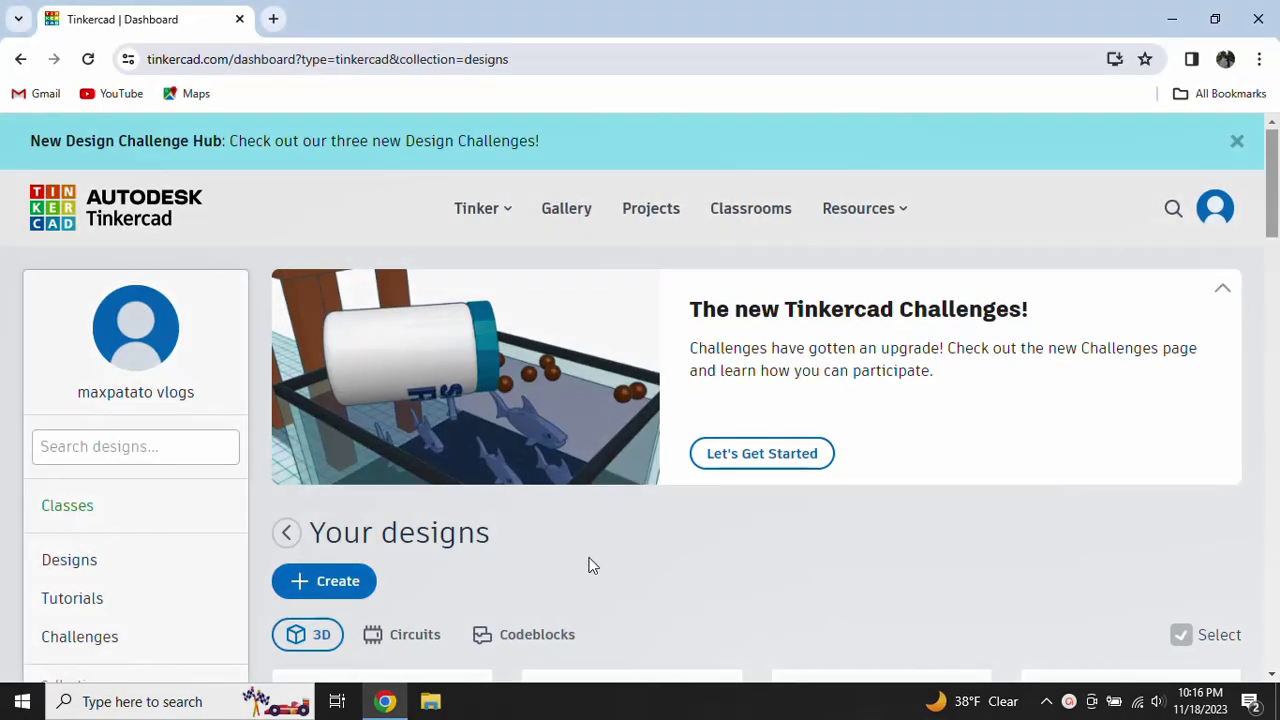
Step: Create a new empty 3D design, which opens as 'Fantabulous Wluff'
scroll(549, 397, down, 2)
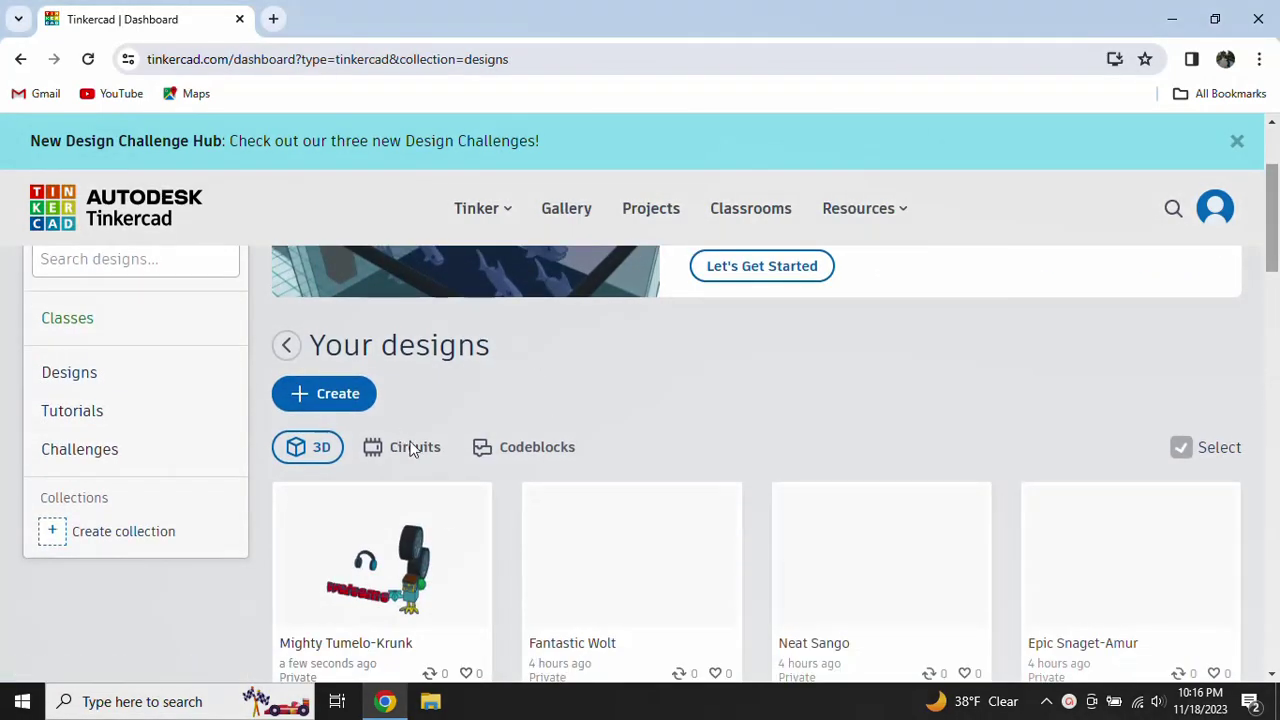
scroll(450, 535, down, 1)
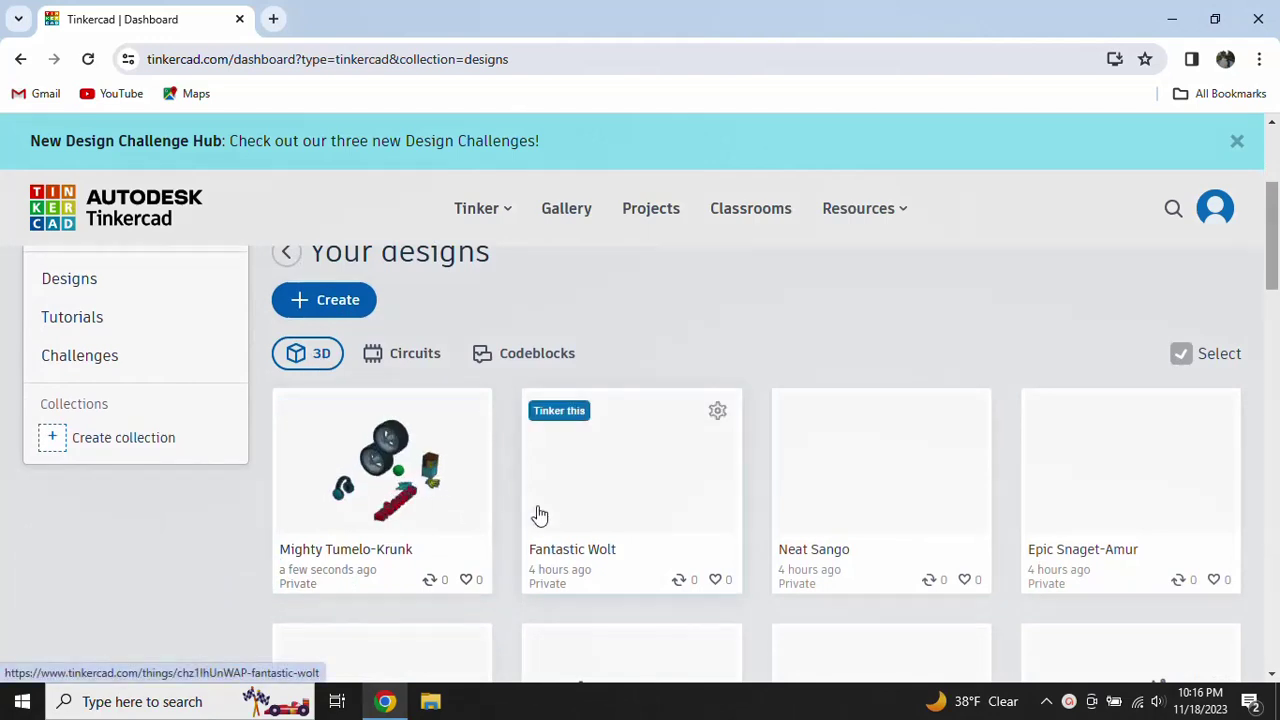
scroll(500, 480, up, 1)
click(322, 390)
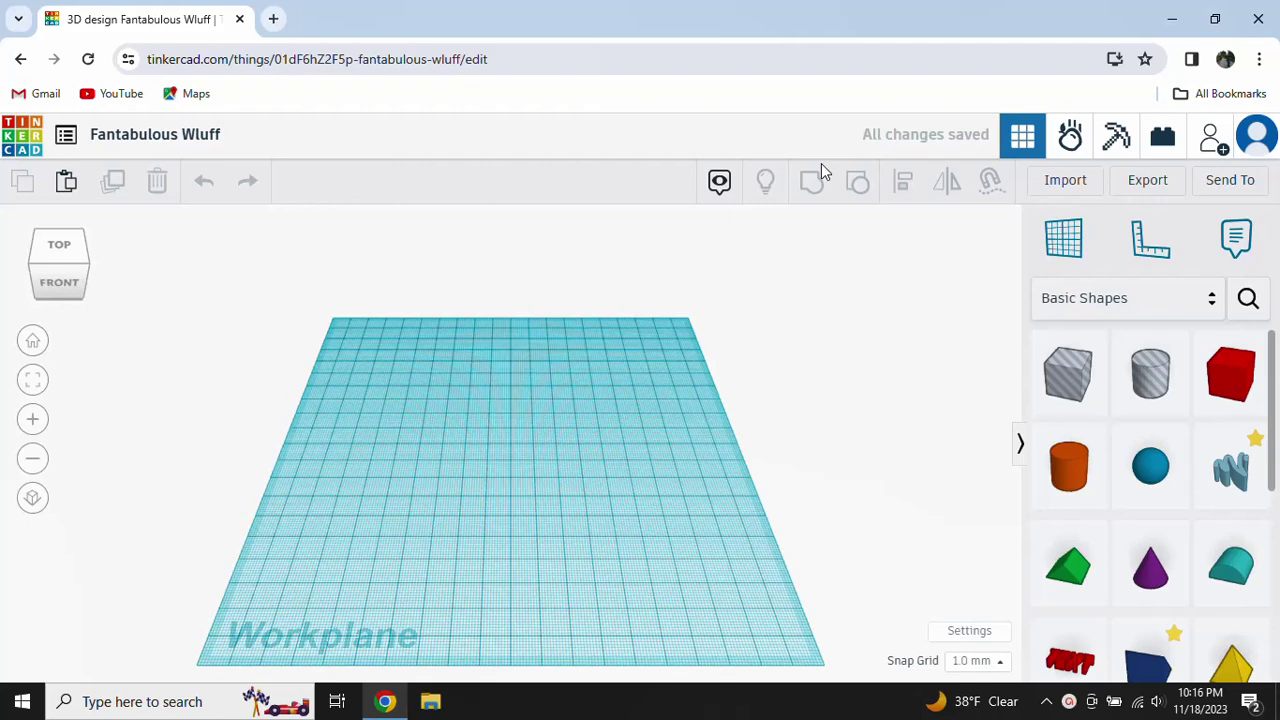
scroll(1120, 505, down, 1)
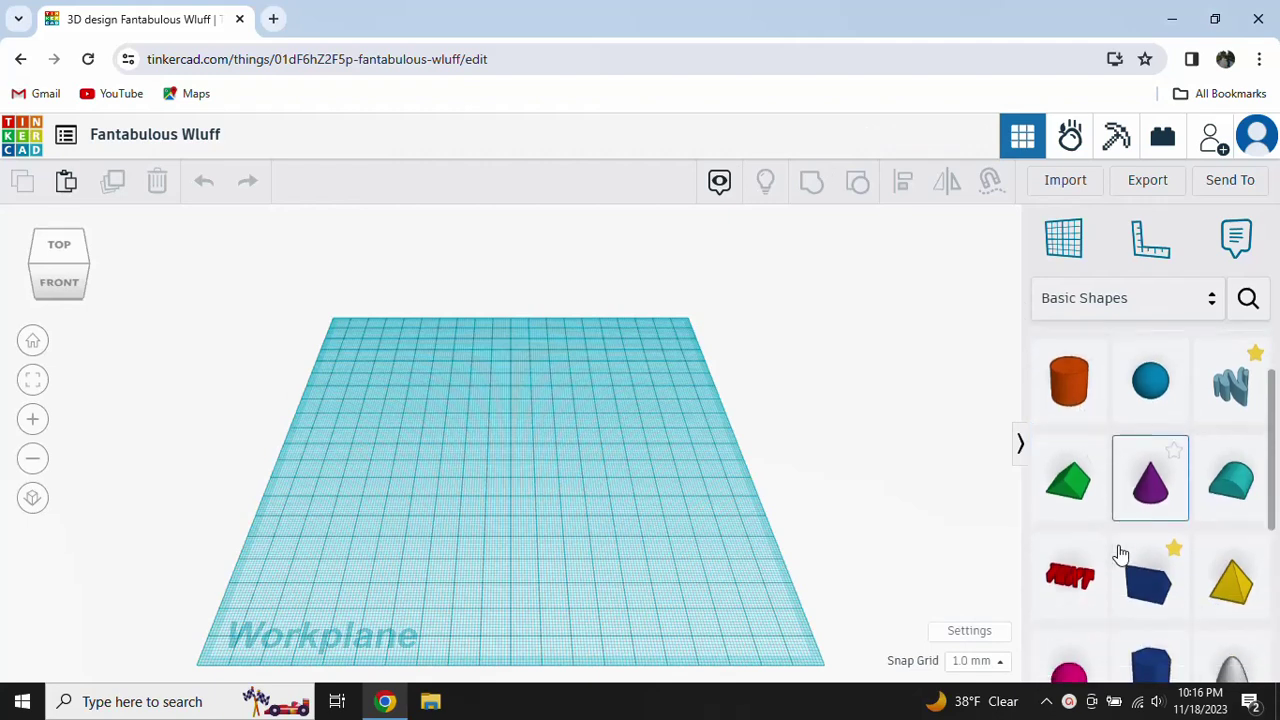
scroll(1130, 555, down, 2)
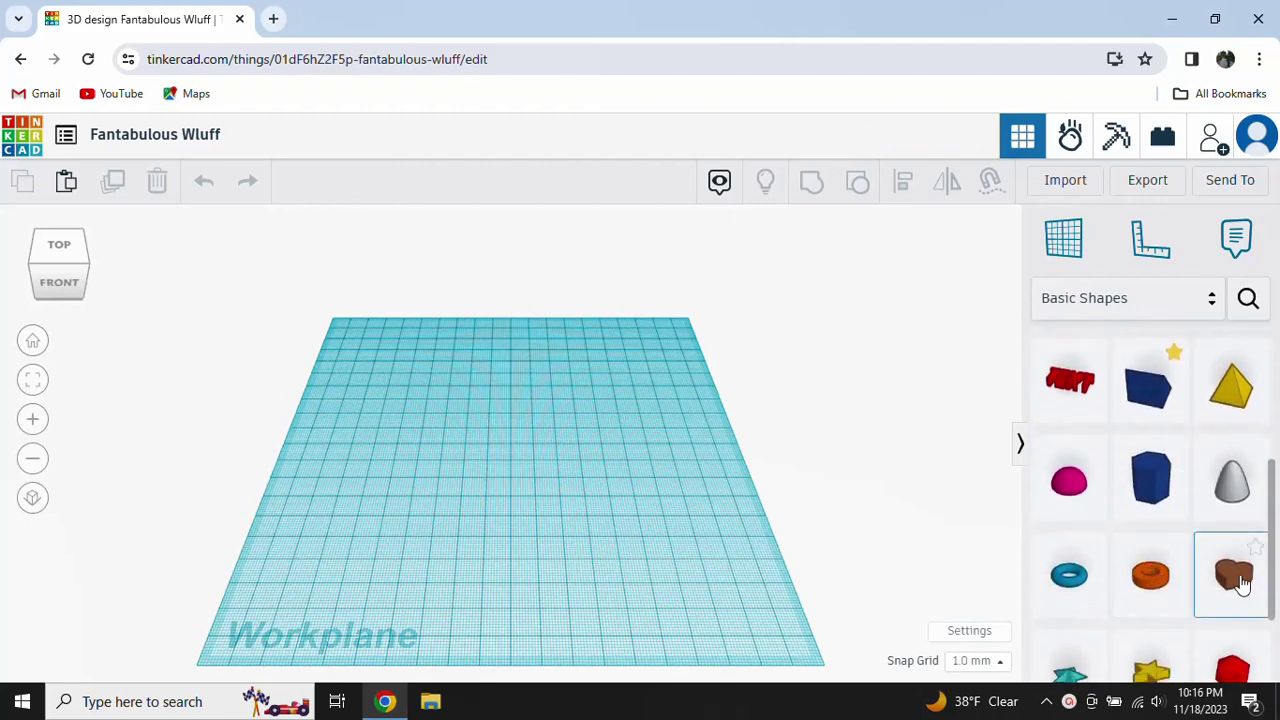
mouse_move(1240, 585)
mouse_down()
mouse_move(475, 420)
mouse_move(751, 538)
mouse_up()
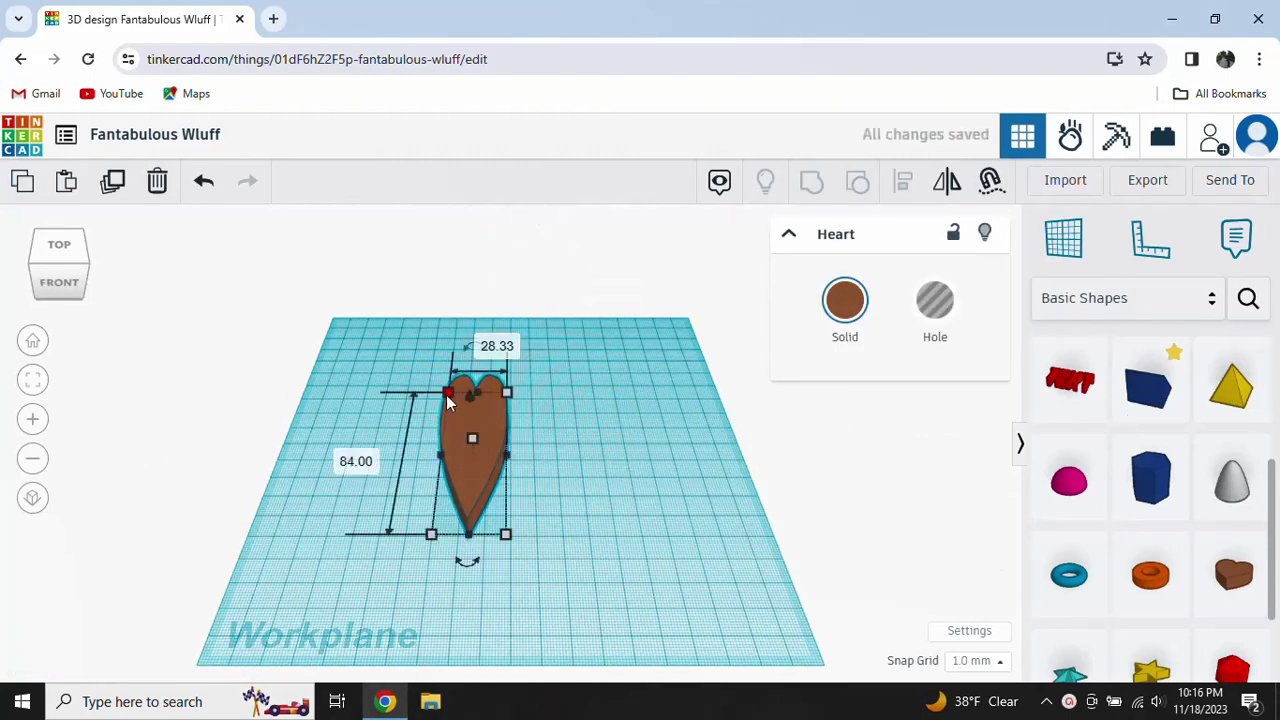
click(160, 179)
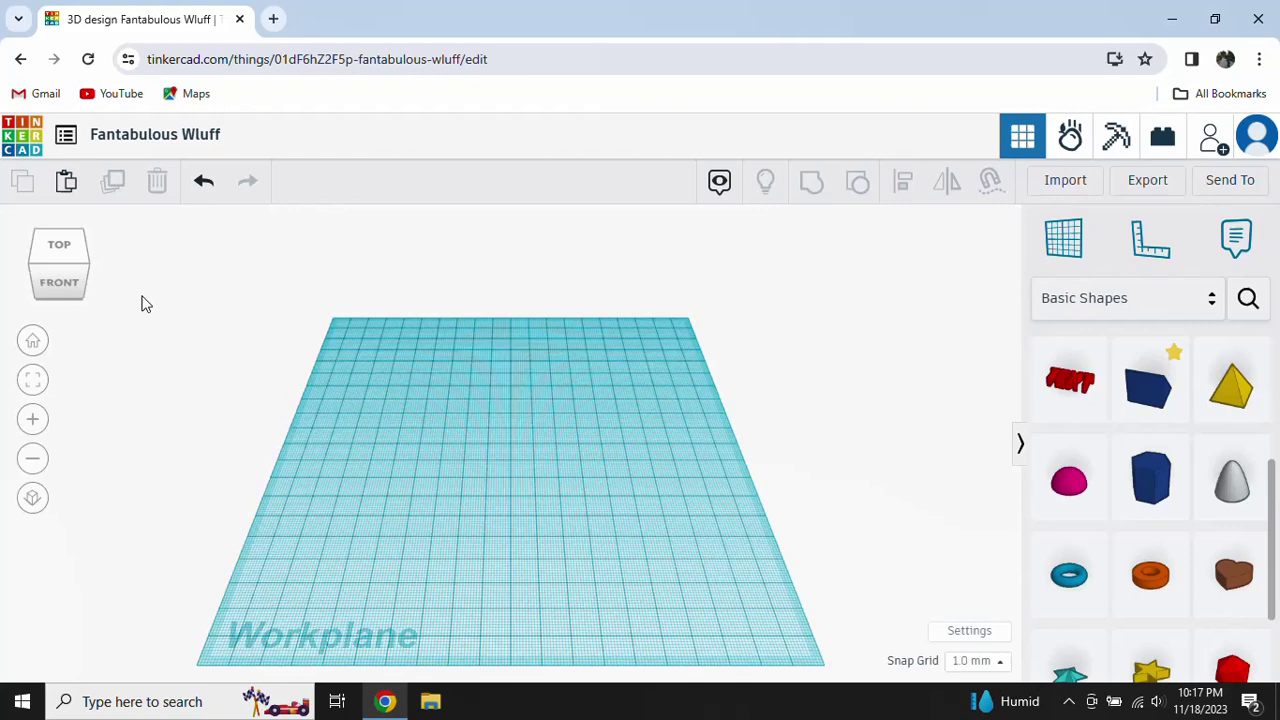
Step: Return to the dashboard and scroll down to find the Tremendous Vihelmo-Fyyran design
click(28, 143)
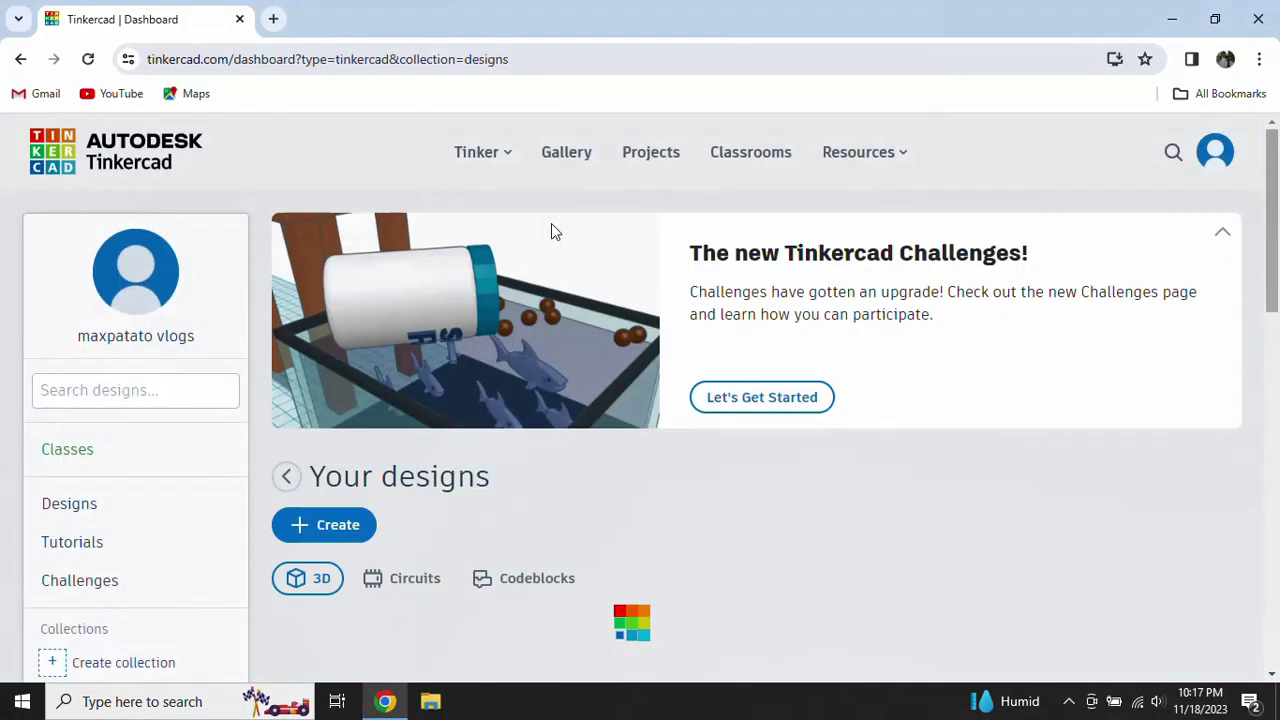
scroll(697, 271, down, 2)
scroll(700, 294, down, 1)
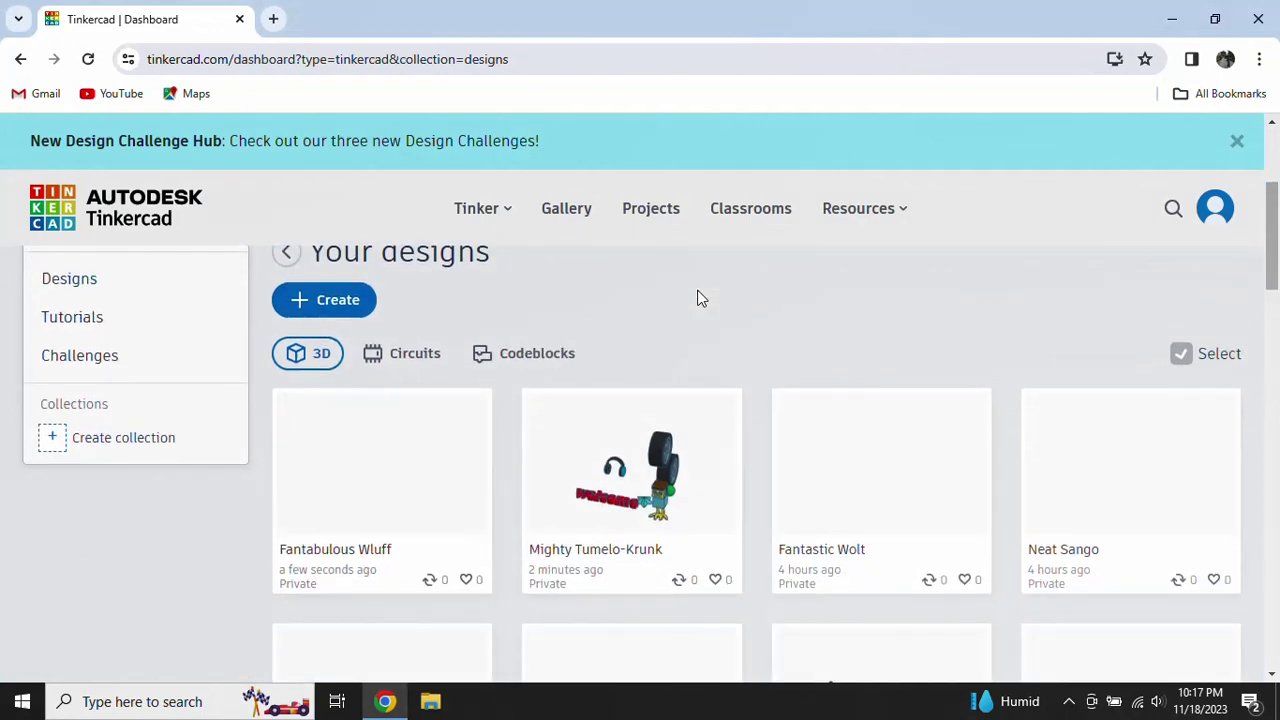
scroll(700, 295, down, 2)
scroll(700, 297, down, 1)
scroll(700, 300, down, 2)
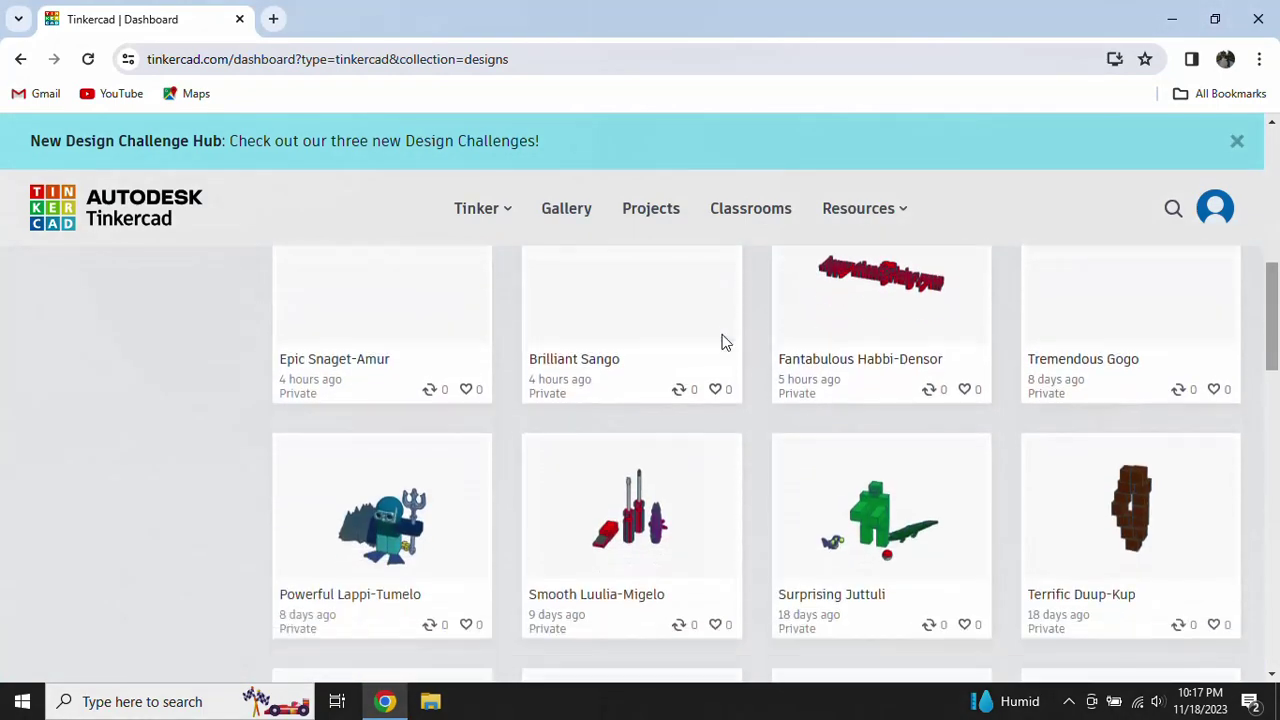
scroll(723, 340, up, 1)
scroll(723, 360, down, 1)
scroll(720, 365, down, 2)
scroll(718, 366, down, 1)
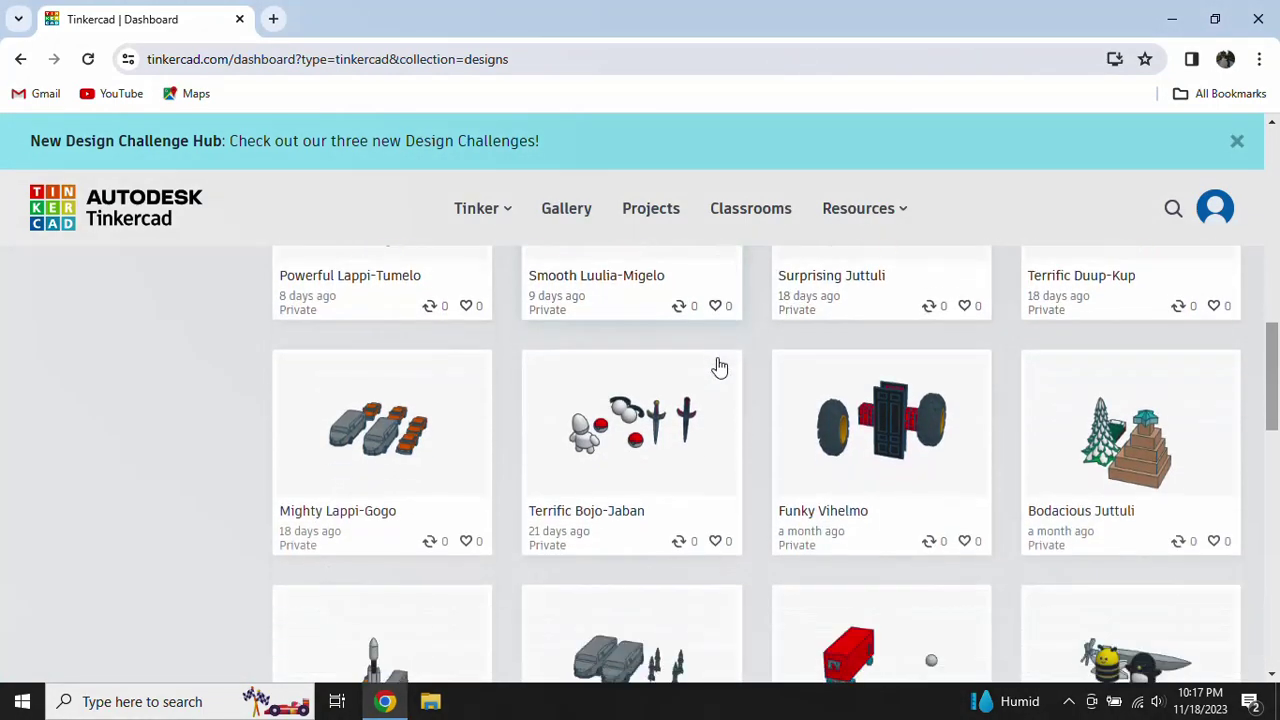
scroll(712, 386, down, 3)
scroll(735, 408, down, 1)
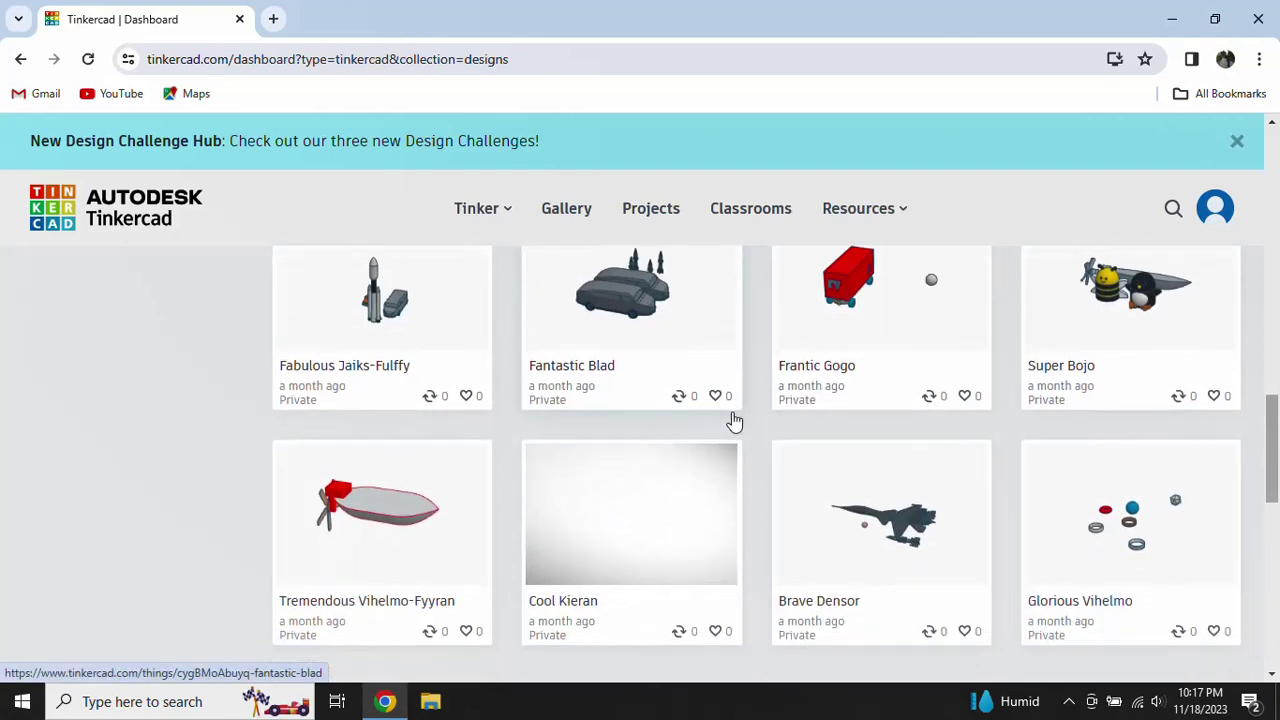
Step: Open the Tremendous Vihelmo-Fyyran boat design in the editor with Tinker this
click(460, 510)
scroll(500, 485, down, 1)
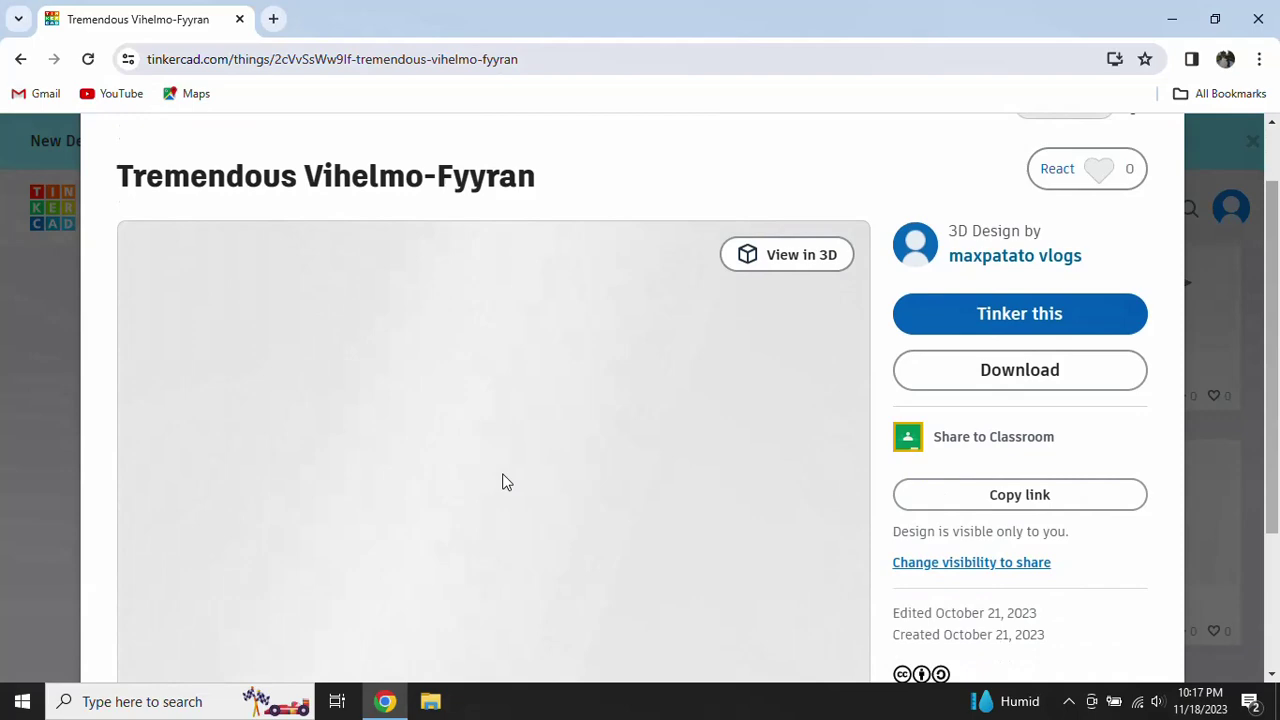
scroll(505, 482, down, 1)
click(1029, 214)
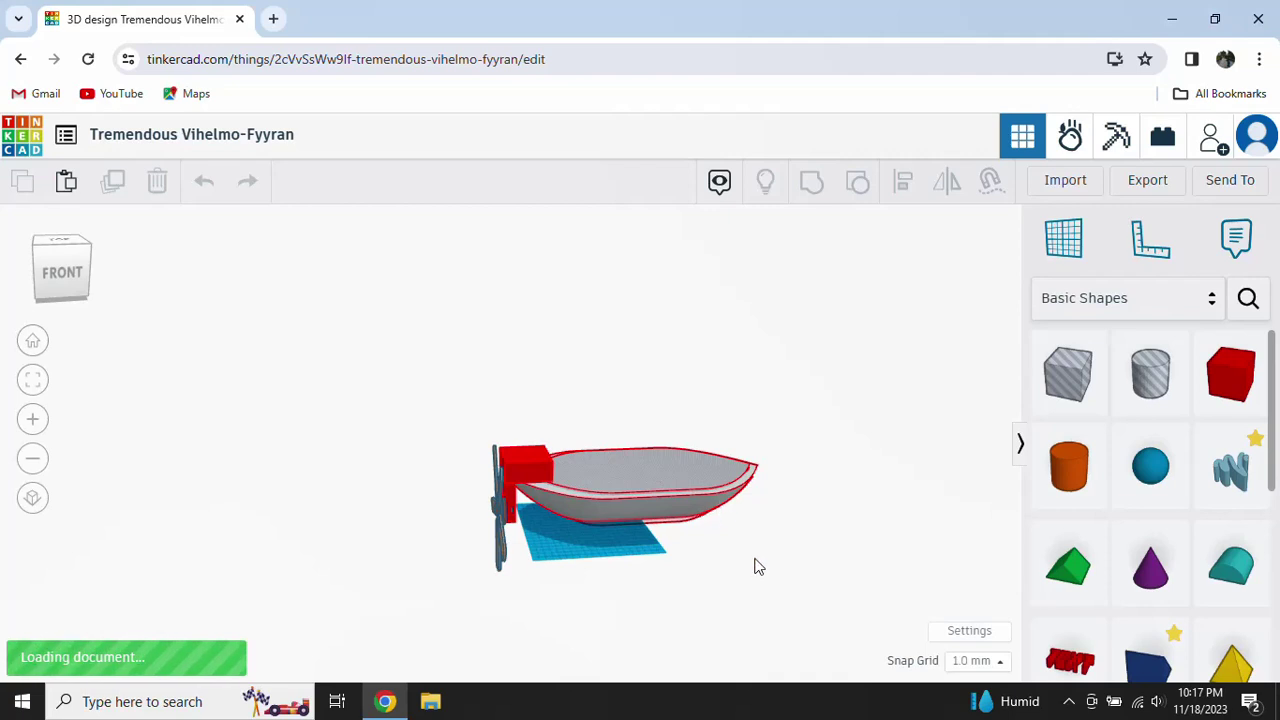
Step: Orbit the boat through propeller-end, underside and top-down views
right_drag(734, 600, 1060, 508)
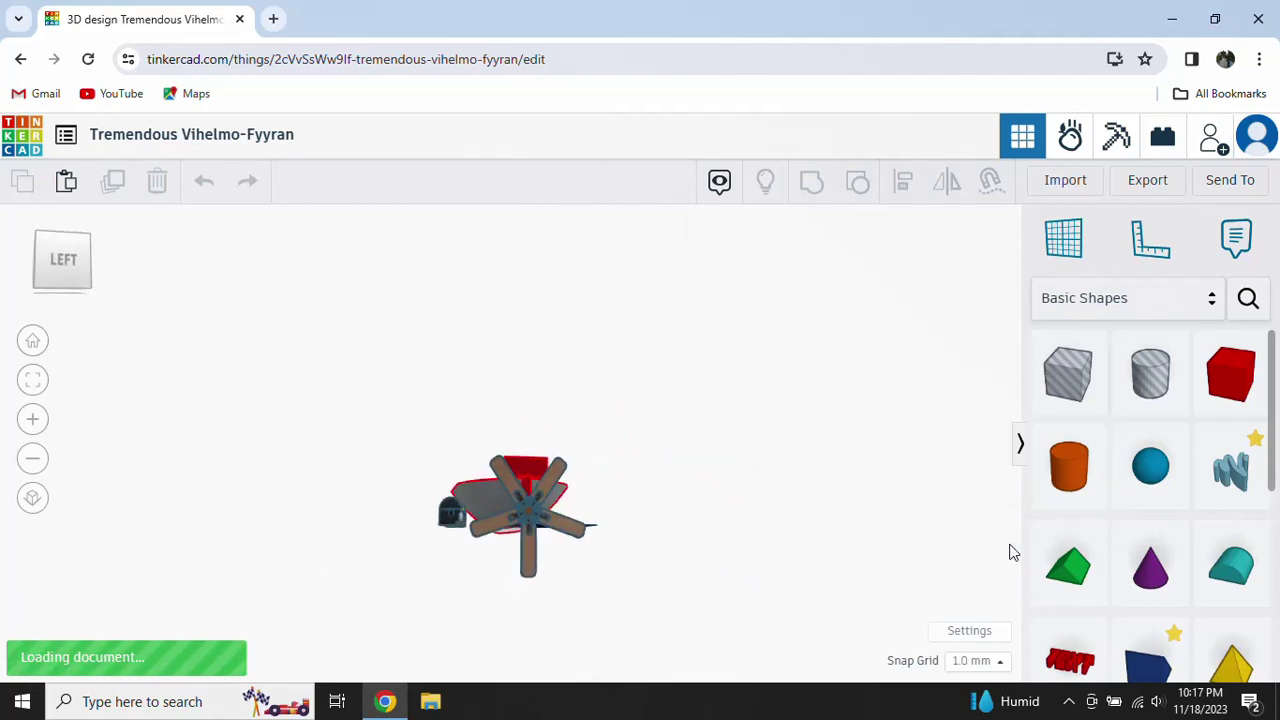
mouse_move(1012, 552)
right_down()
mouse_move(994, 646)
mouse_move(417, 416)
mouse_move(289, 383)
mouse_move(183, 511)
mouse_move(520, 554)
mouse_move(449, 505)
mouse_move(386, 514)
mouse_move(374, 543)
mouse_move(363, 537)
right_up()
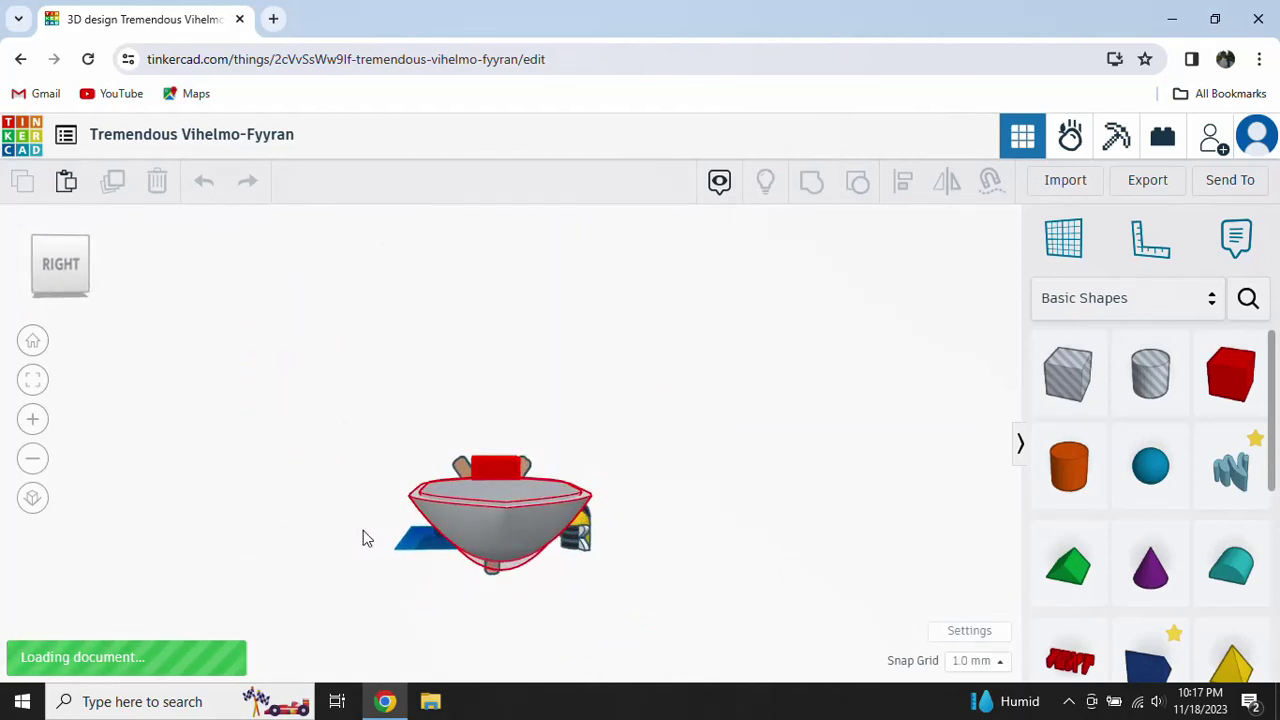
mouse_move(548, 598)
right_down()
mouse_move(697, 674)
mouse_move(851, 554)
mouse_move(751, 477)
mouse_move(686, 538)
mouse_move(786, 586)
mouse_move(749, 666)
mouse_move(494, 623)
mouse_move(497, 573)
mouse_move(563, 614)
mouse_move(577, 594)
mouse_move(519, 584)
right_up()
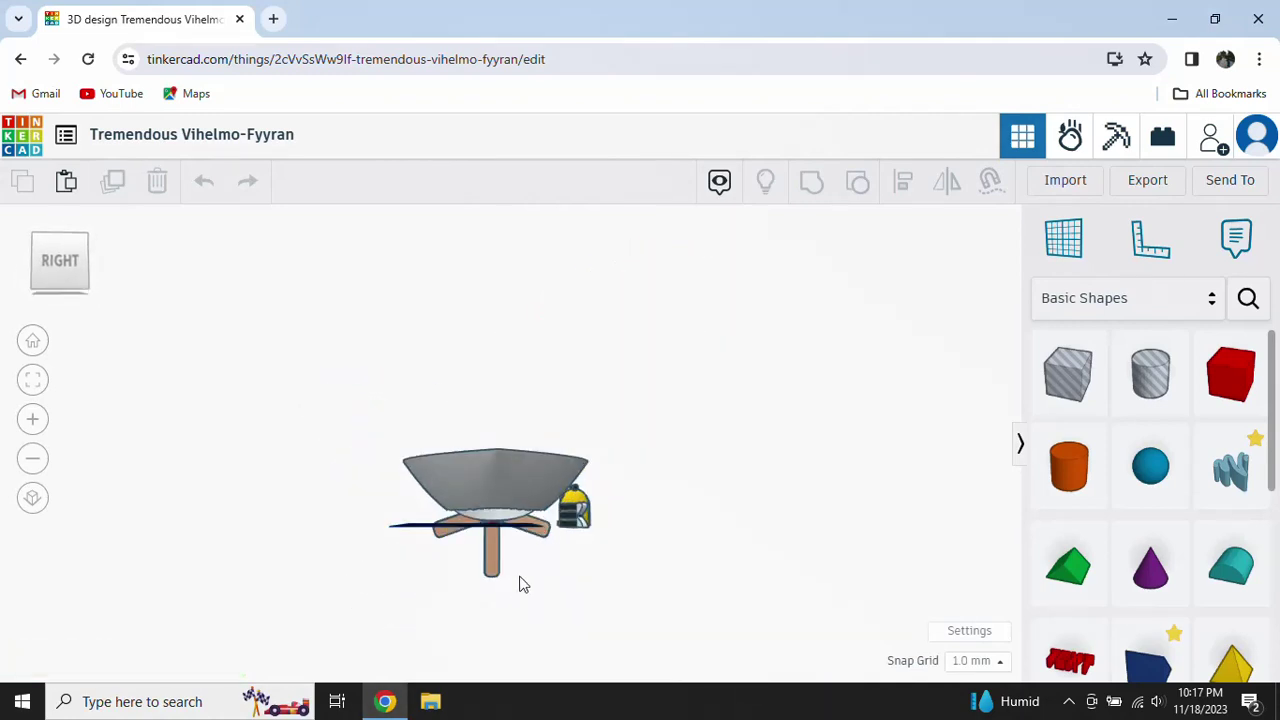
mouse_move(511, 455)
right_down()
mouse_move(629, 637)
mouse_move(369, 480)
mouse_move(654, 534)
mouse_move(670, 655)
right_up()
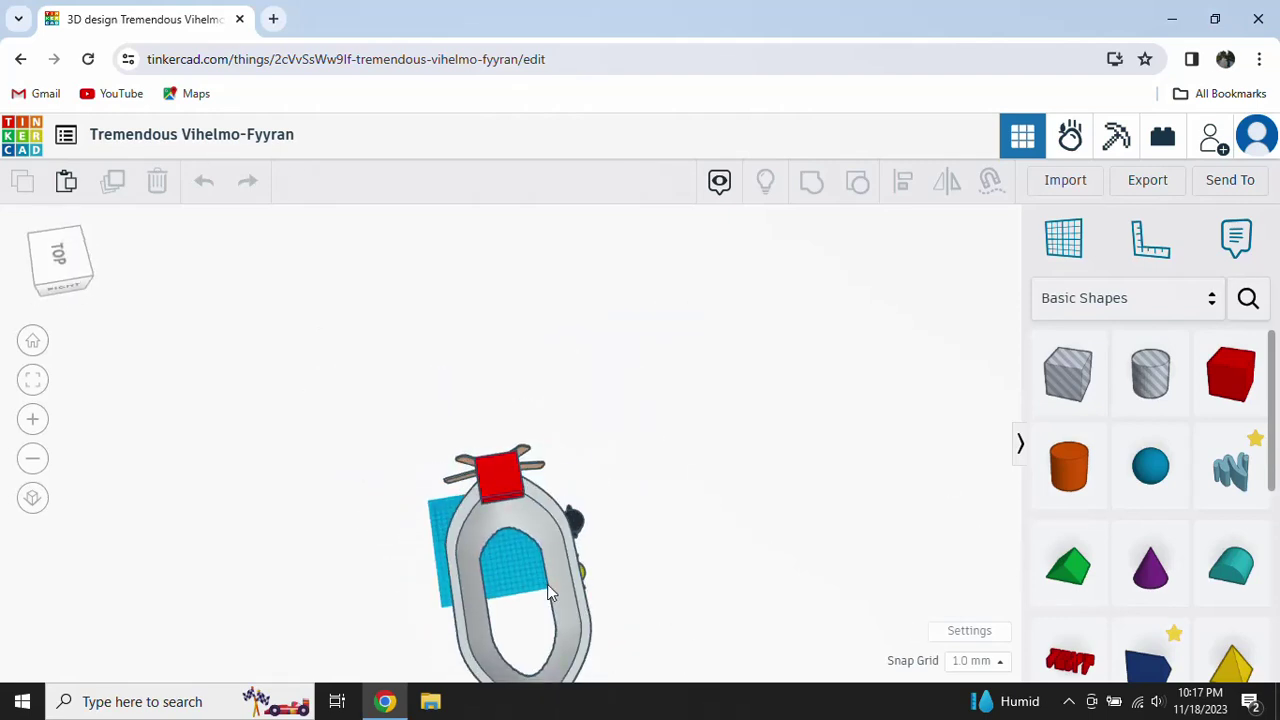
right_drag(633, 558, 624, 563)
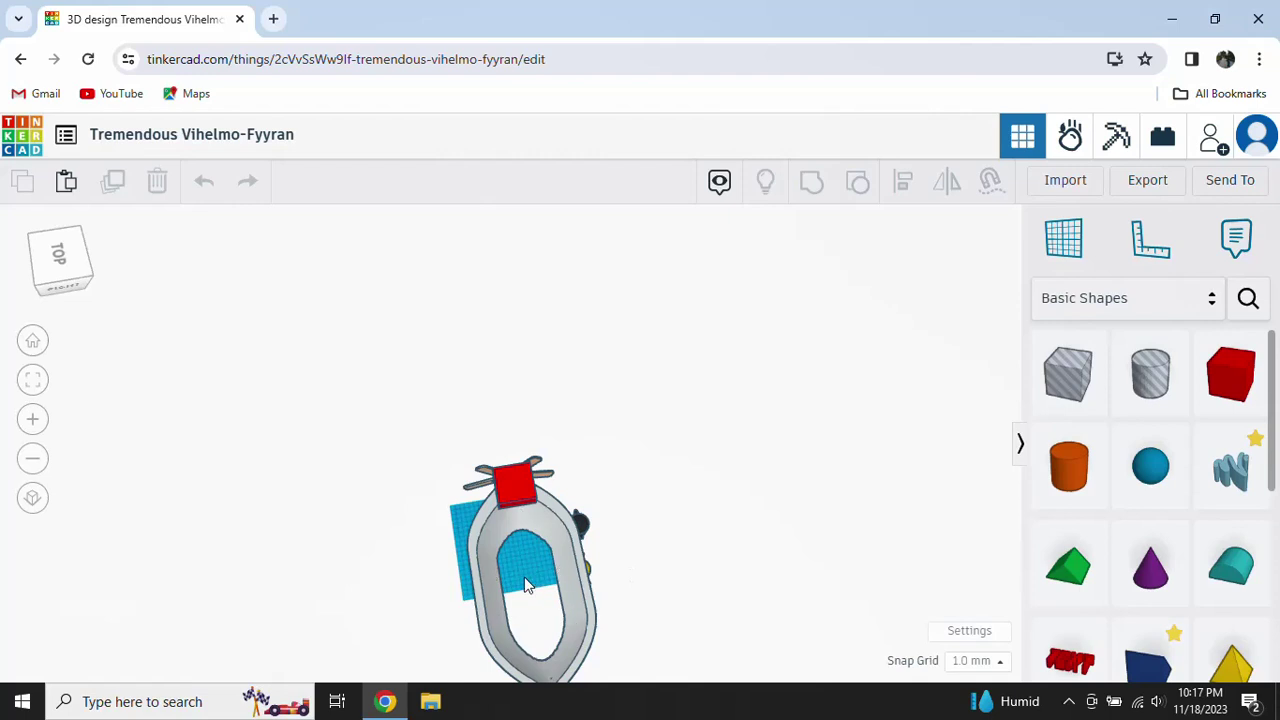
Step: Back on the dashboard, find the Super Bojo design and open it with Tinker this
click(22, 130)
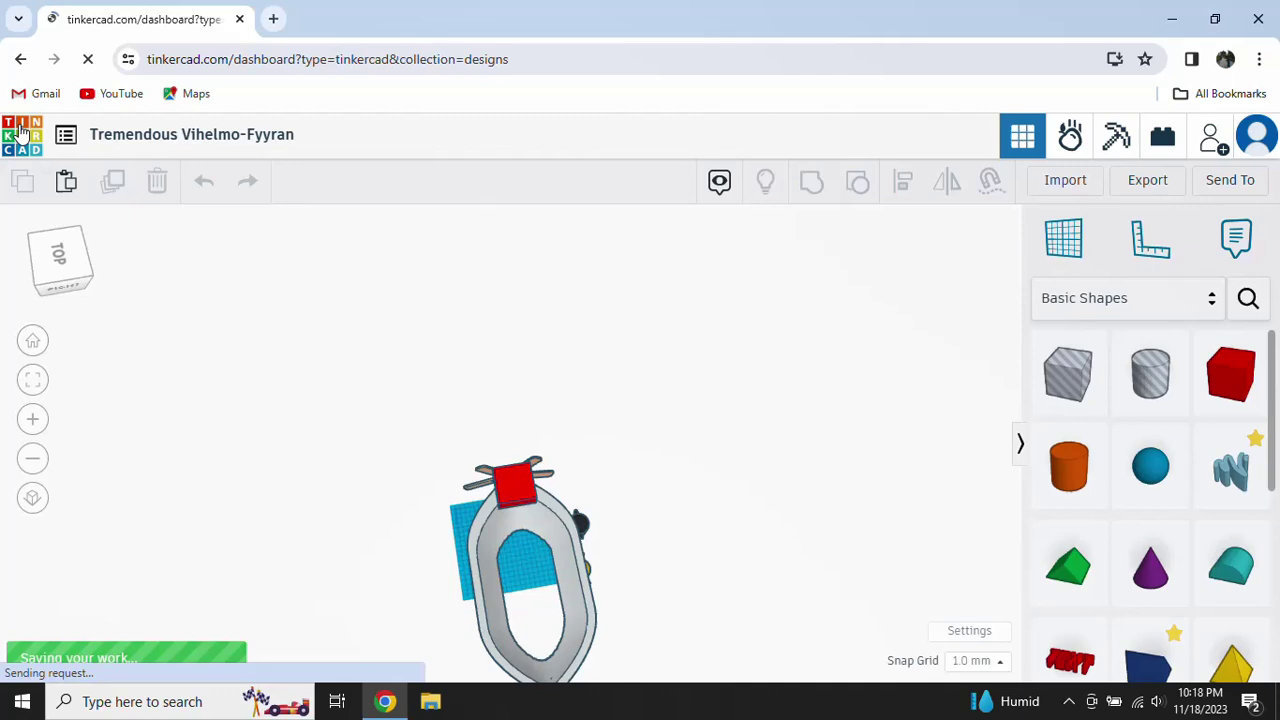
scroll(515, 505, down, 2)
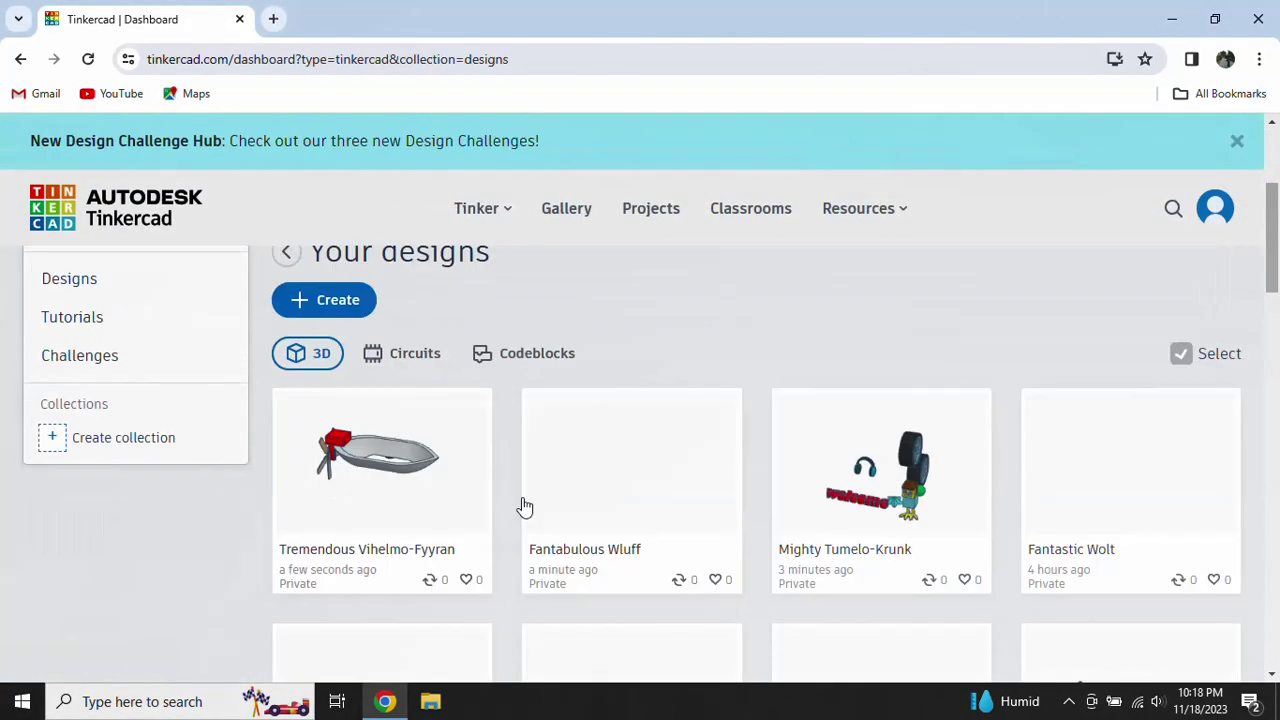
scroll(520, 506, down, 1)
scroll(520, 506, down, 1)
scroll(522, 507, down, 1)
scroll(523, 506, down, 1)
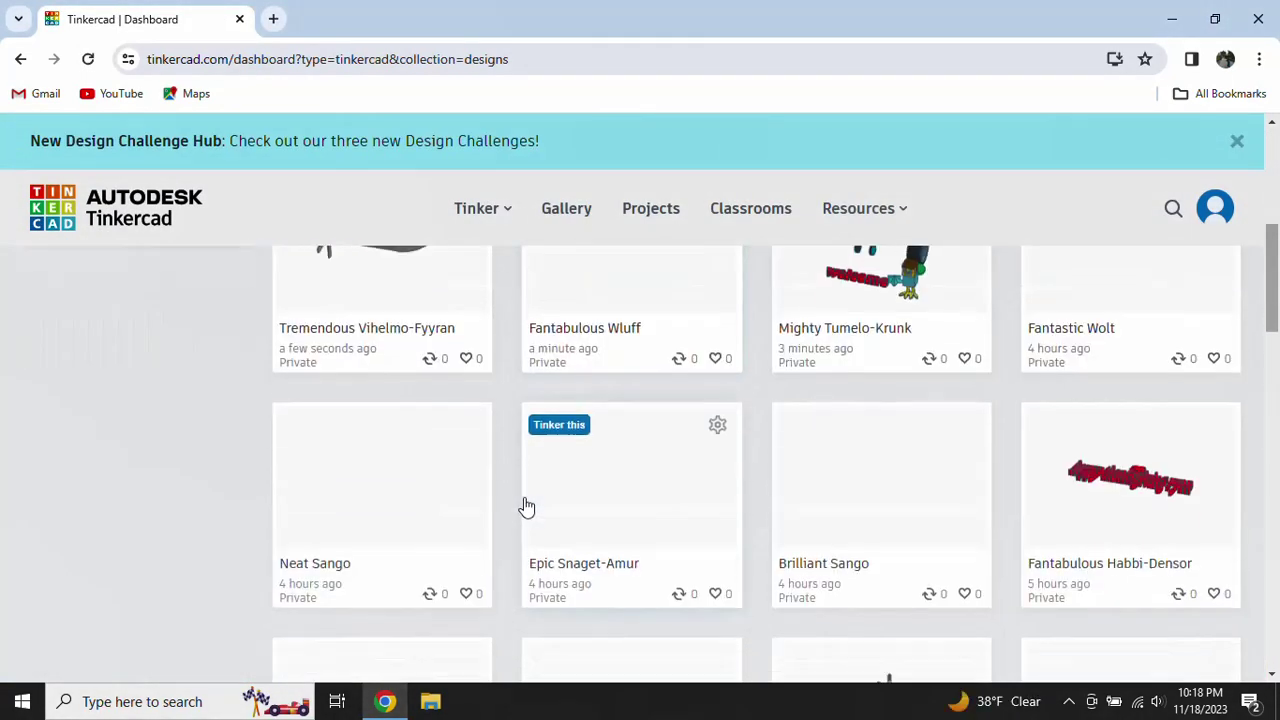
scroll(560, 504, down, 2)
scroll(571, 503, down, 1)
scroll(578, 505, down, 1)
scroll(580, 505, down, 2)
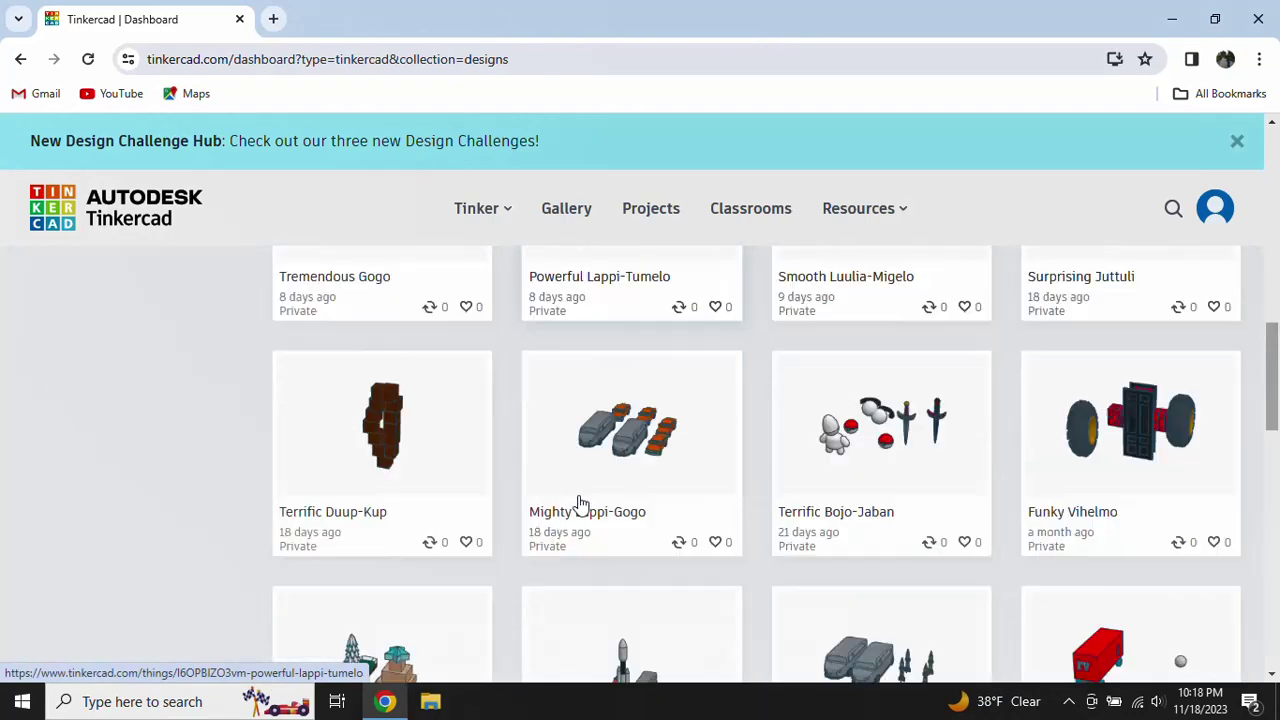
scroll(580, 505, down, 3)
scroll(580, 505, down, 2)
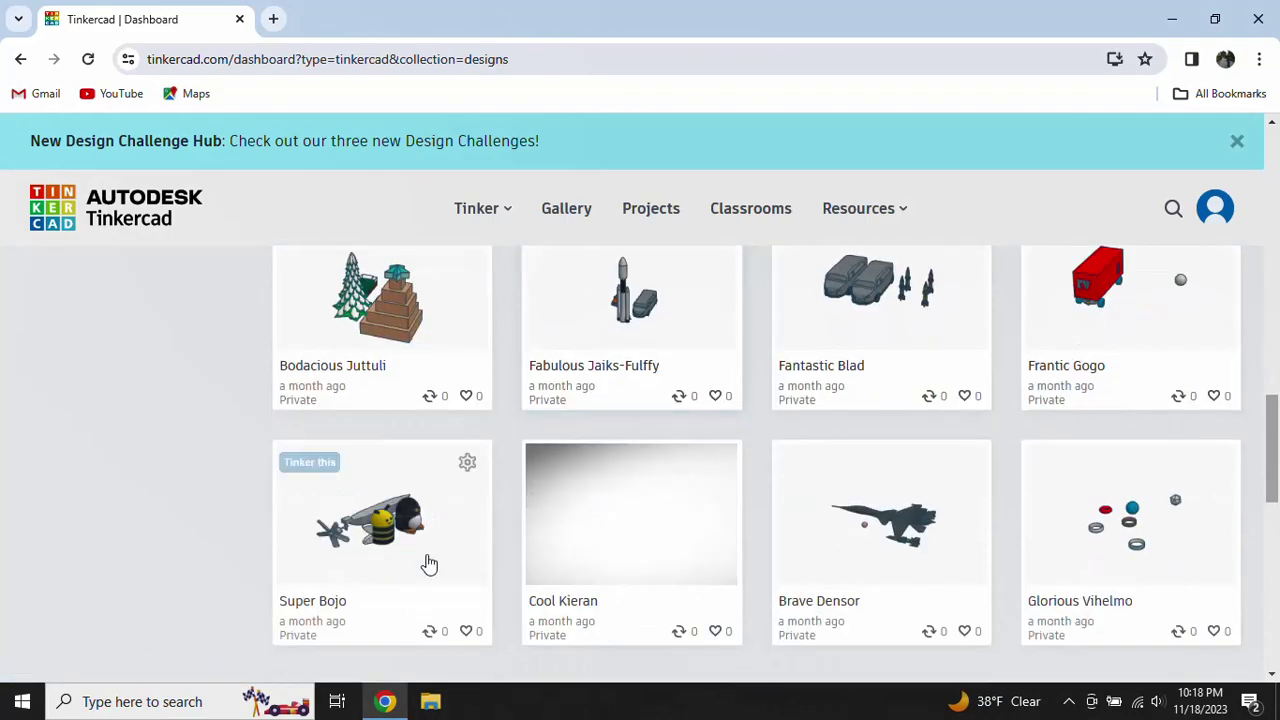
click(380, 508)
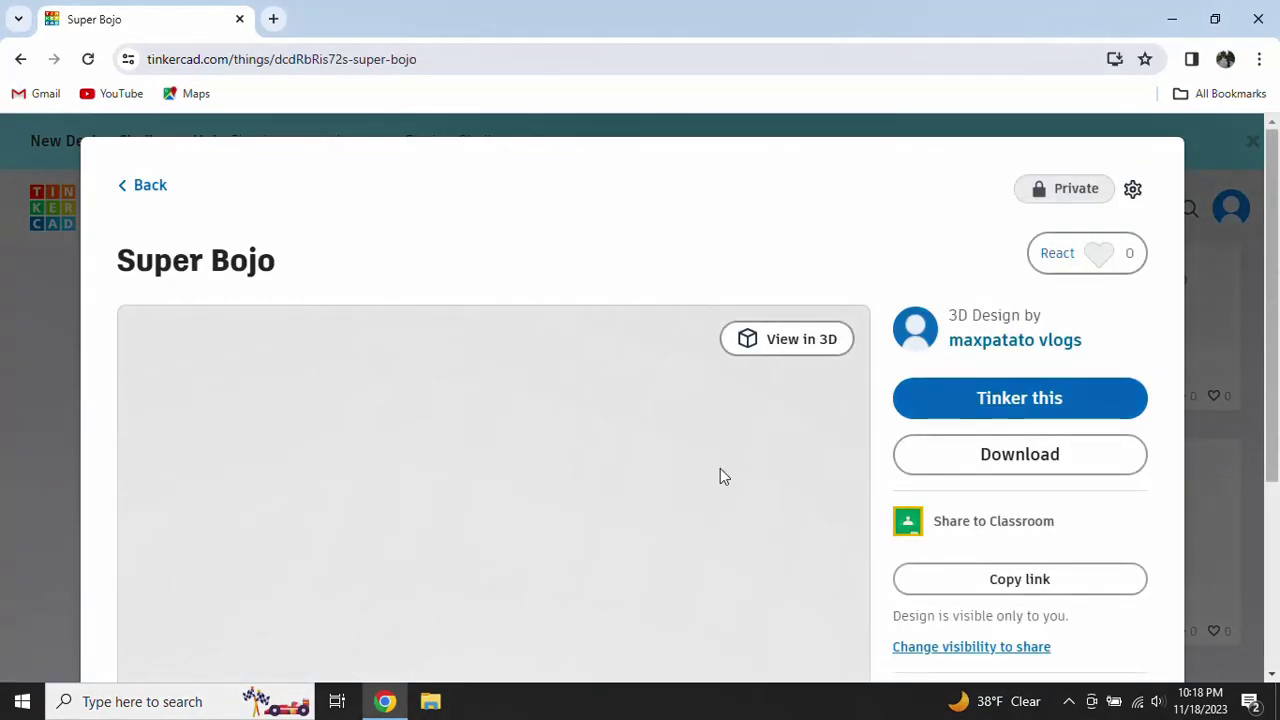
click(1025, 400)
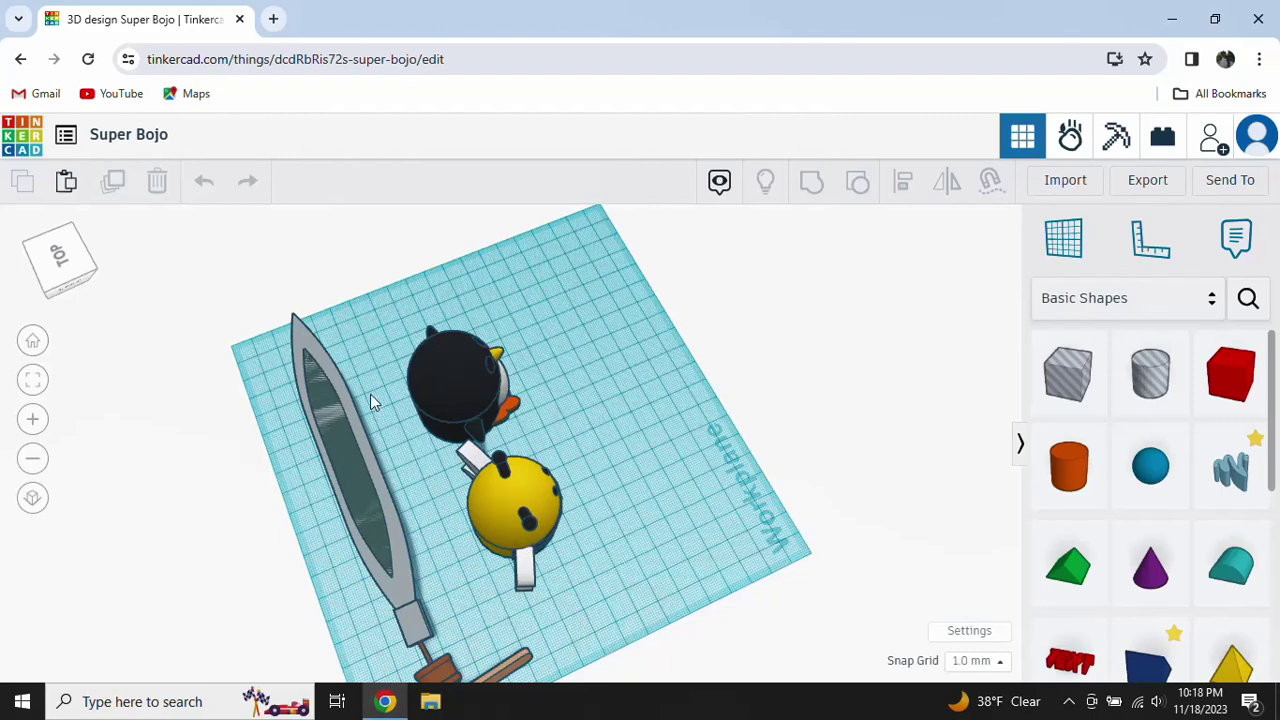
Step: Switch the shape library to Design Starters and scroll through its shapes
click(1190, 305)
scroll(1166, 429, down, 2)
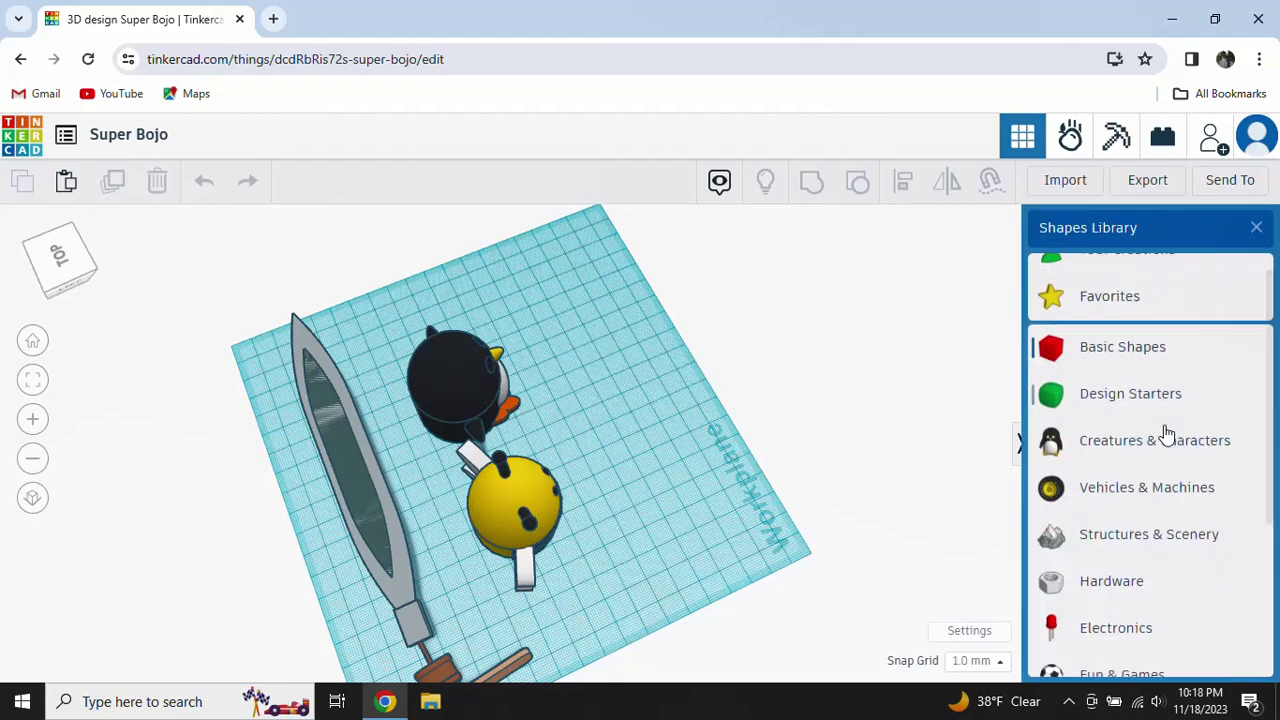
scroll(1165, 425, down, 1)
scroll(1165, 425, up, 2)
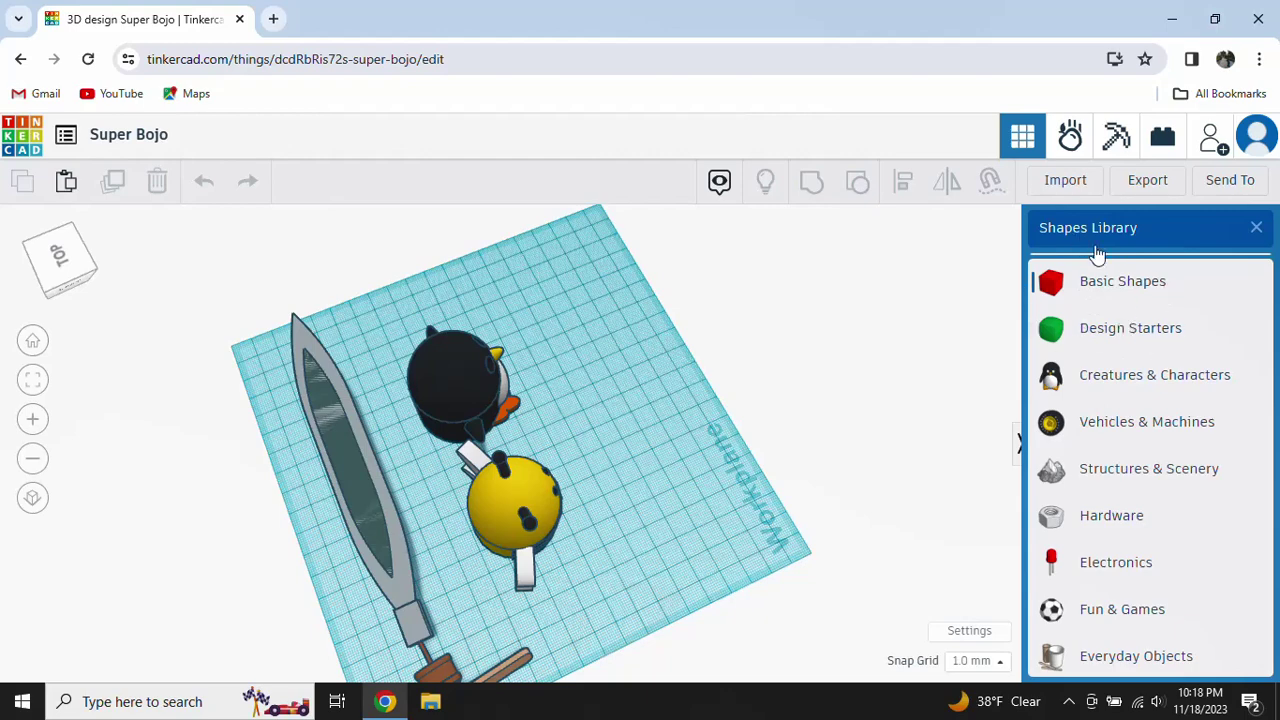
click(1104, 330)
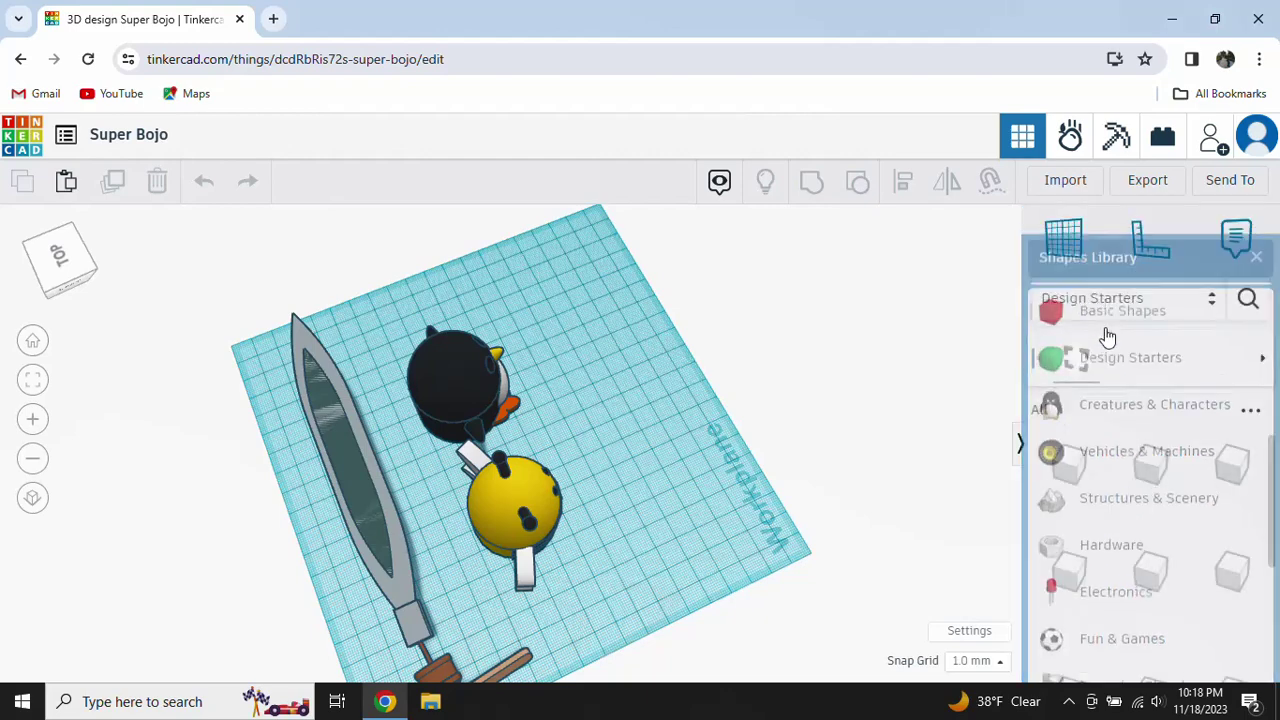
scroll(1132, 505, down, 1)
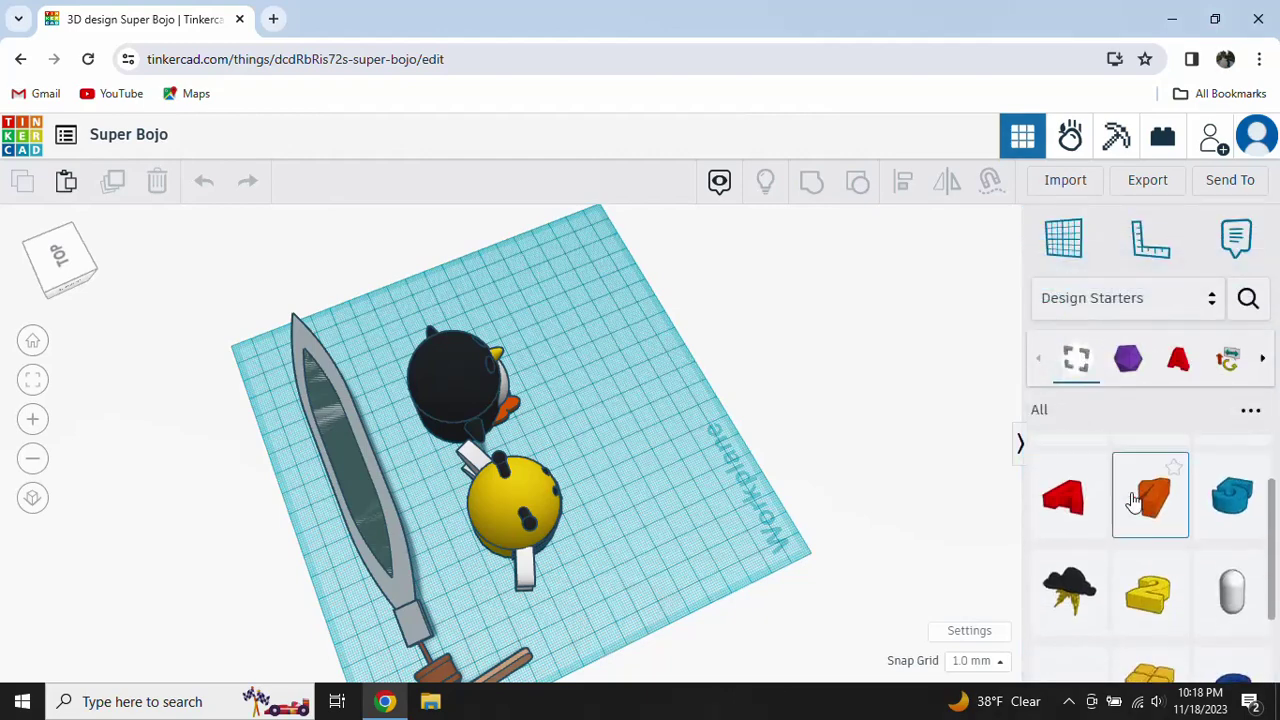
scroll(1140, 495, up, 1)
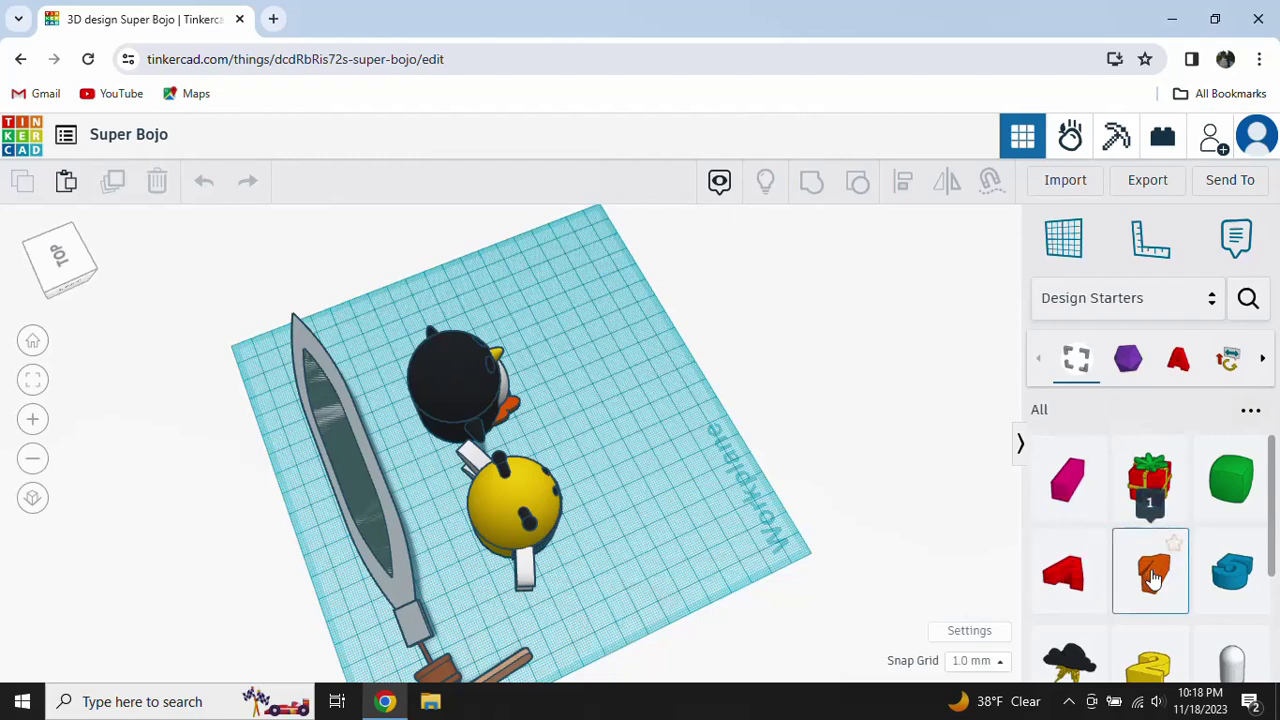
scroll(1195, 590, down, 3)
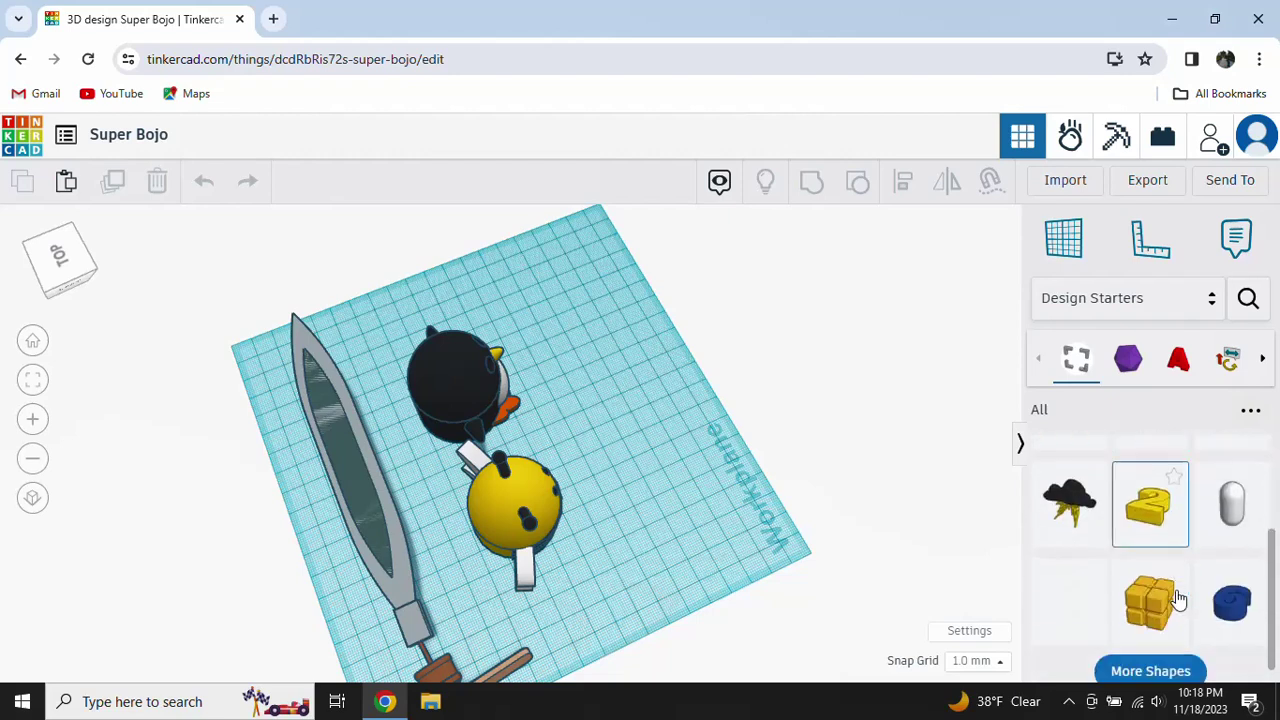
Step: Browse the Text & Symbols, Letters & Numbers and Geometric starter shapes
click(1229, 360)
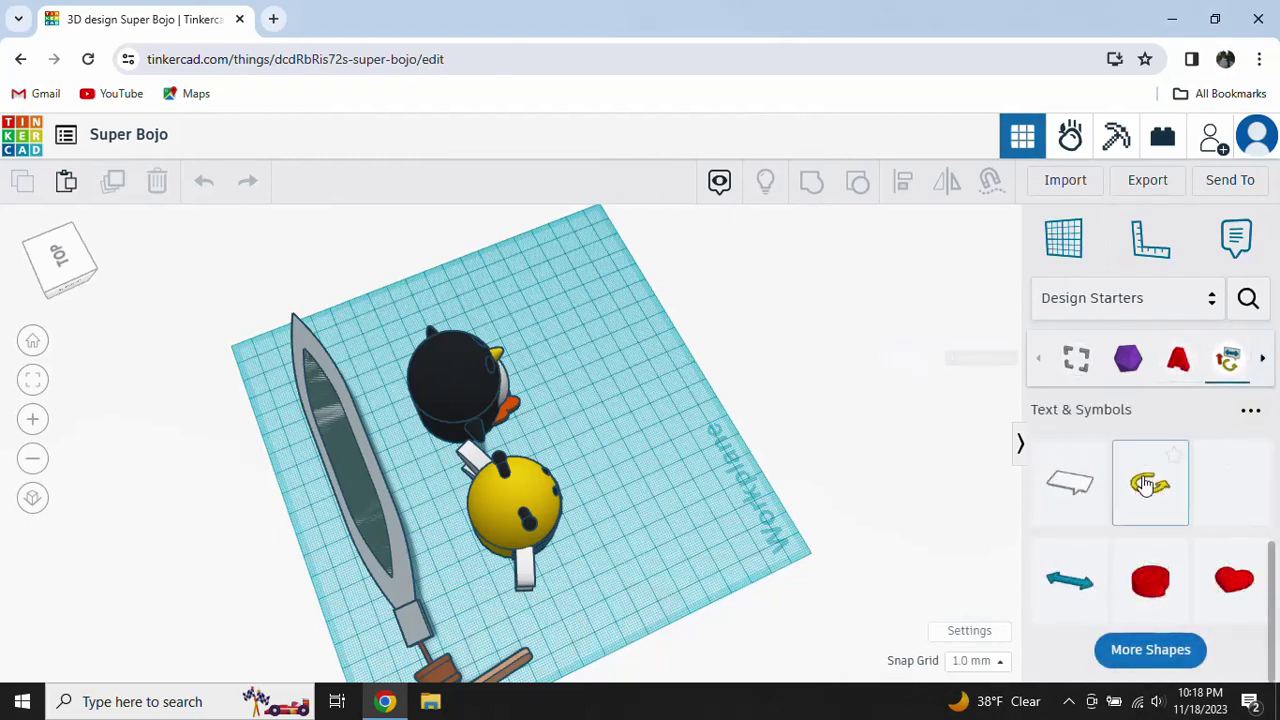
mouse_move(1150, 580)
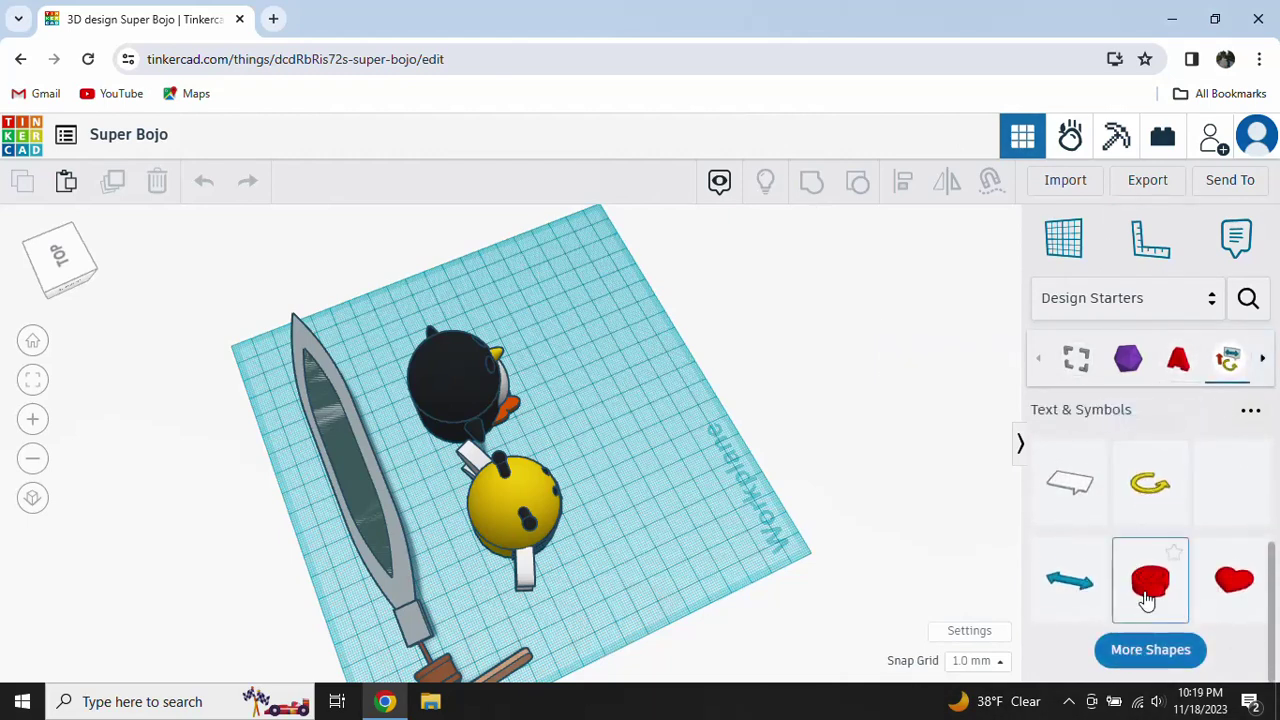
click(1182, 360)
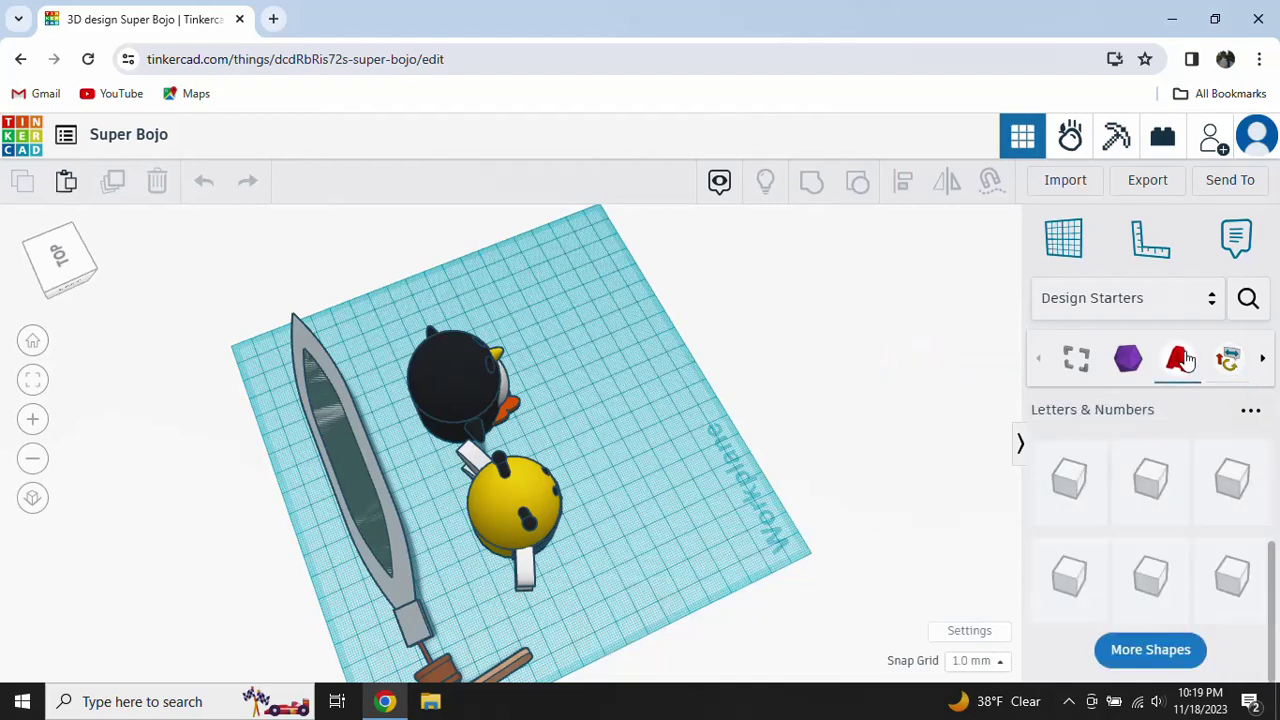
scroll(1022, 545, down, 1)
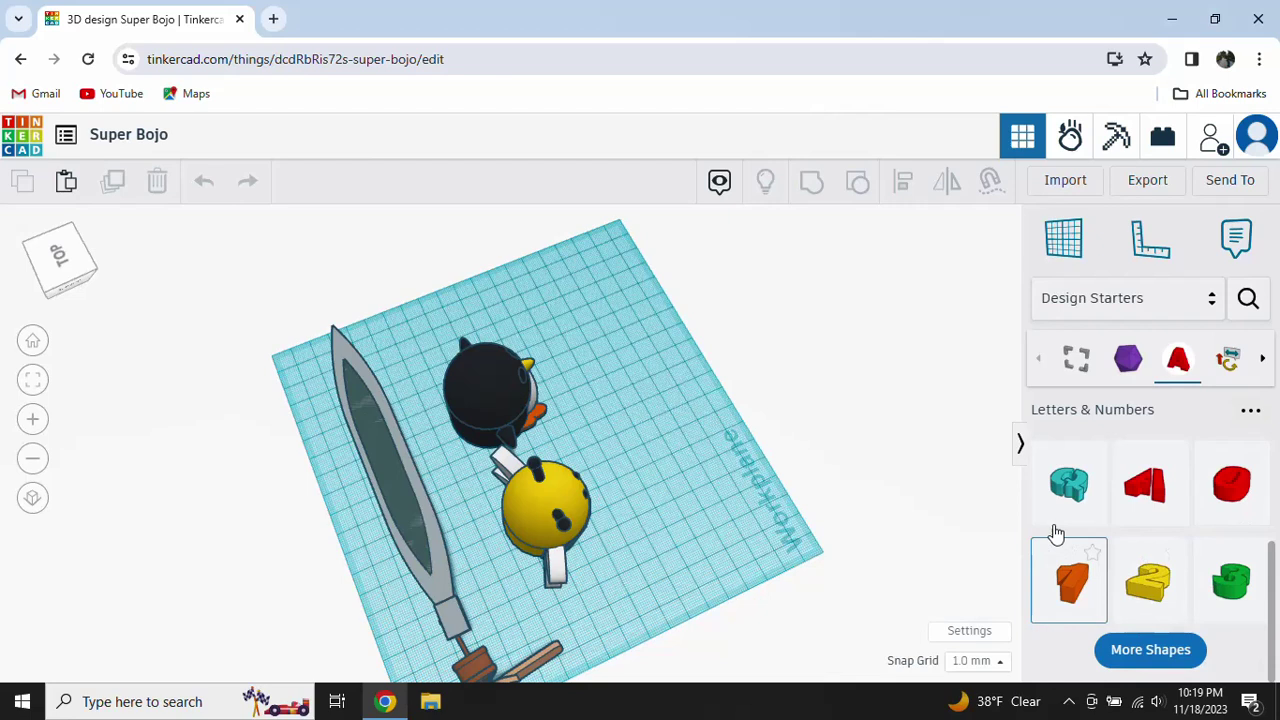
click(1128, 358)
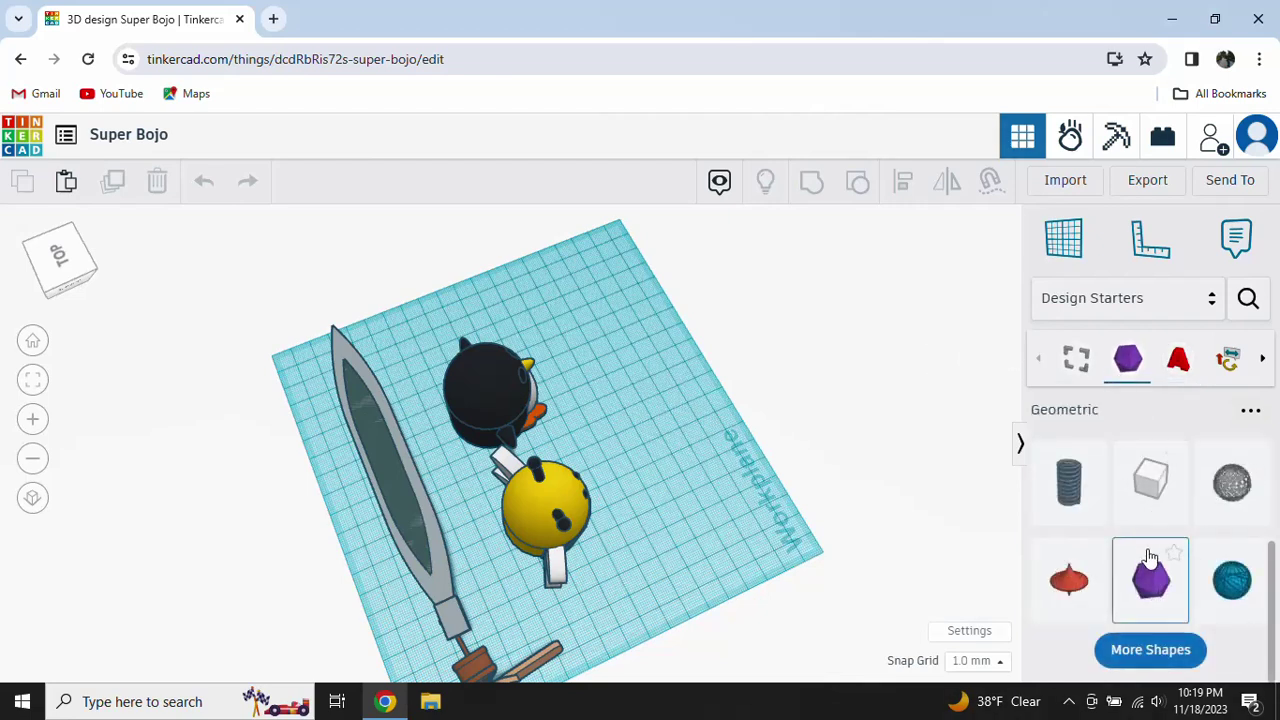
scroll(1143, 560, up, 1)
scroll(1143, 545, up, 1)
scroll(1144, 541, up, 2)
scroll(1144, 541, down, 1)
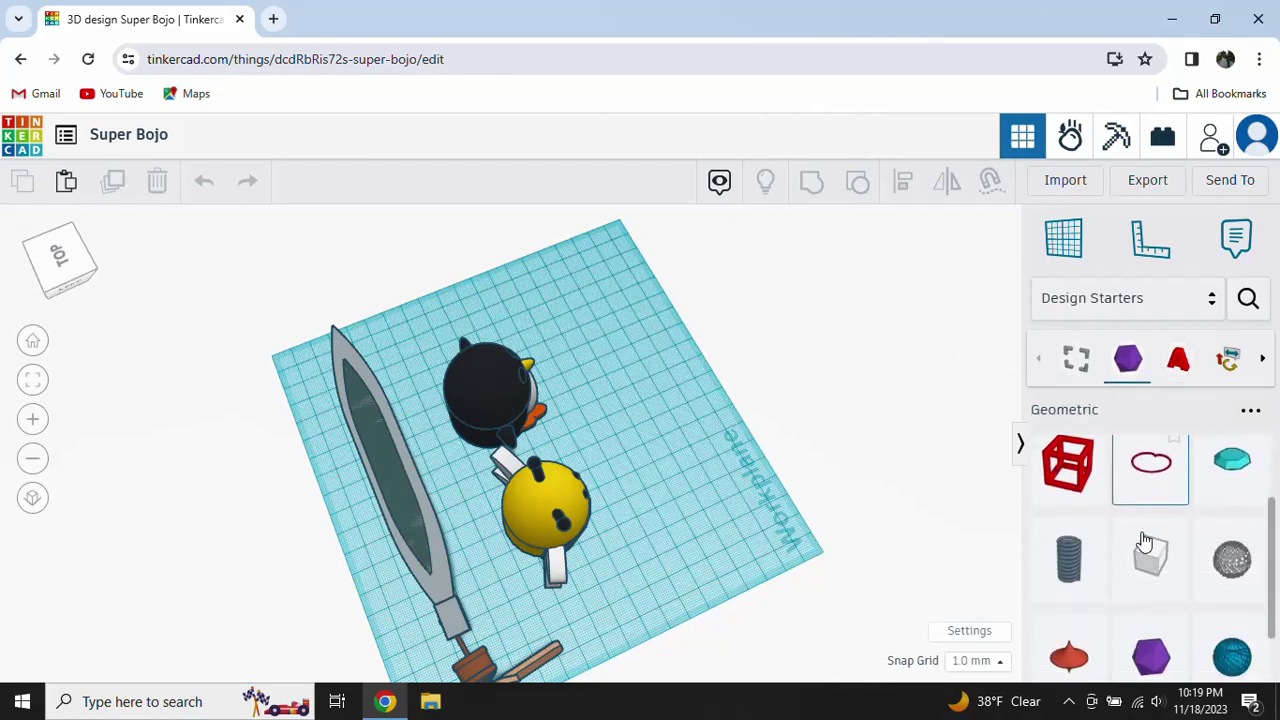
scroll(1145, 540, down, 1)
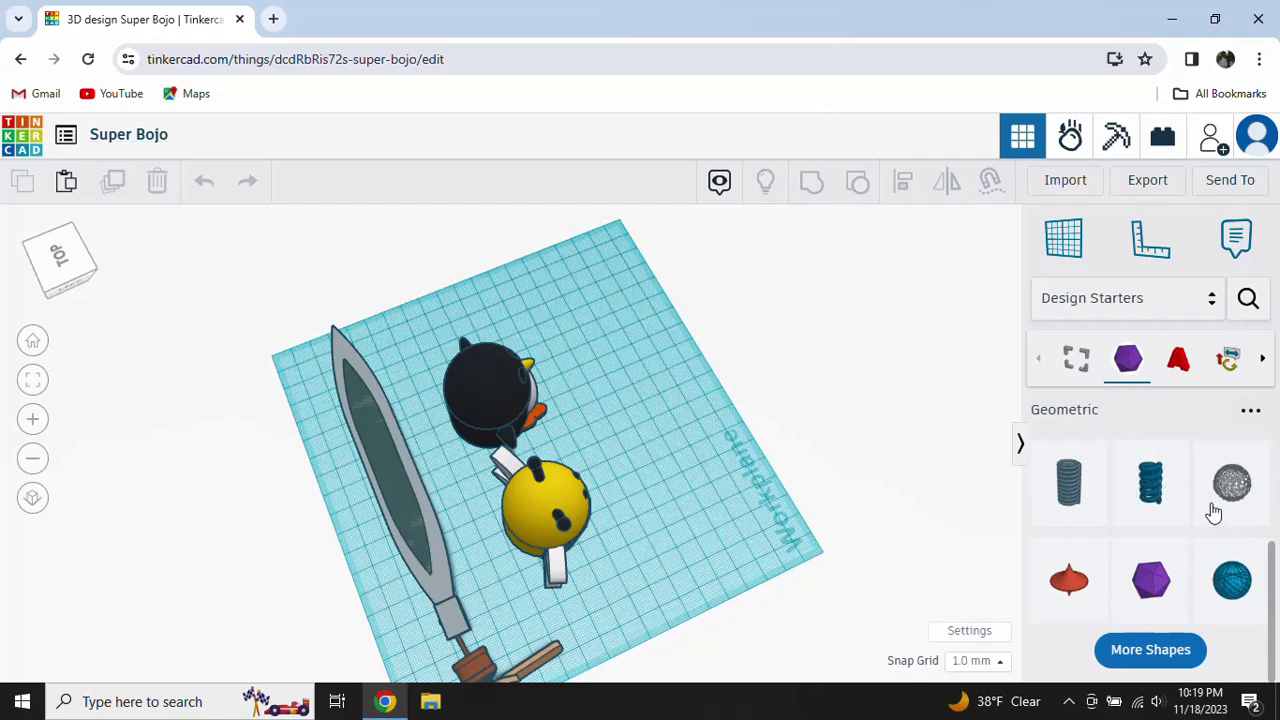
Step: Switch the library to Creatures & Characters and view its Accessories shapes
click(1100, 300)
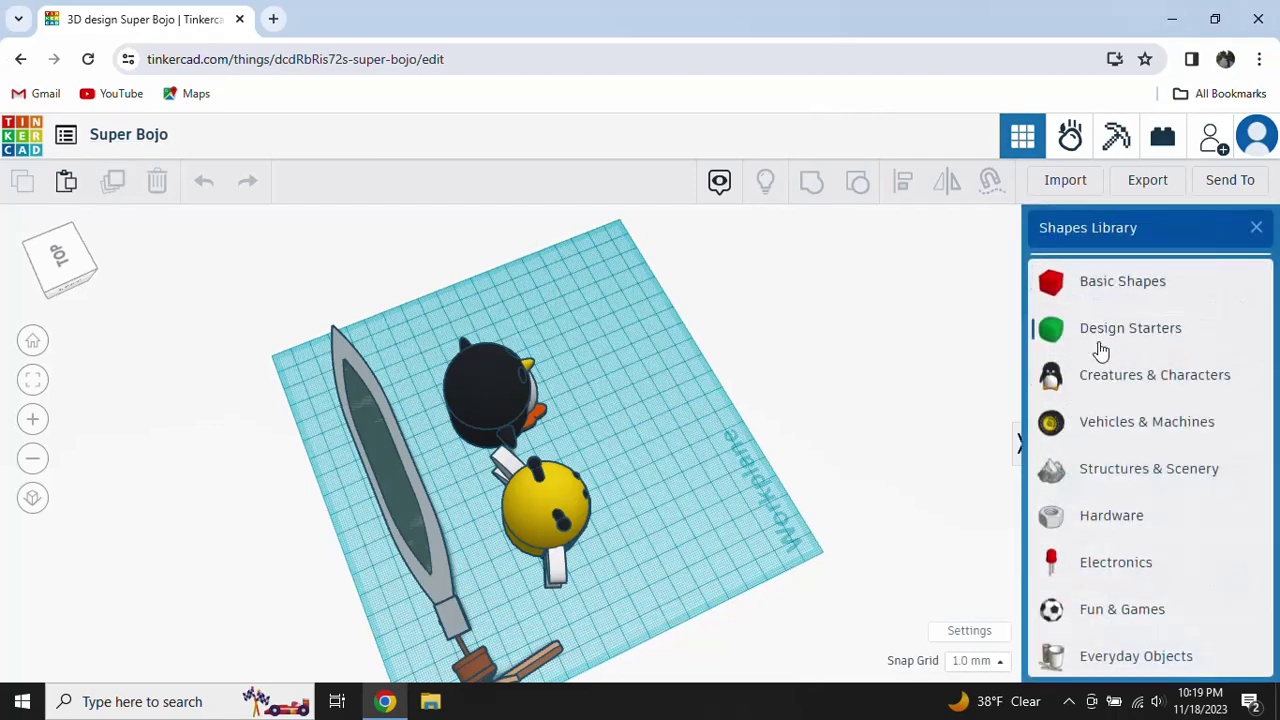
click(1096, 377)
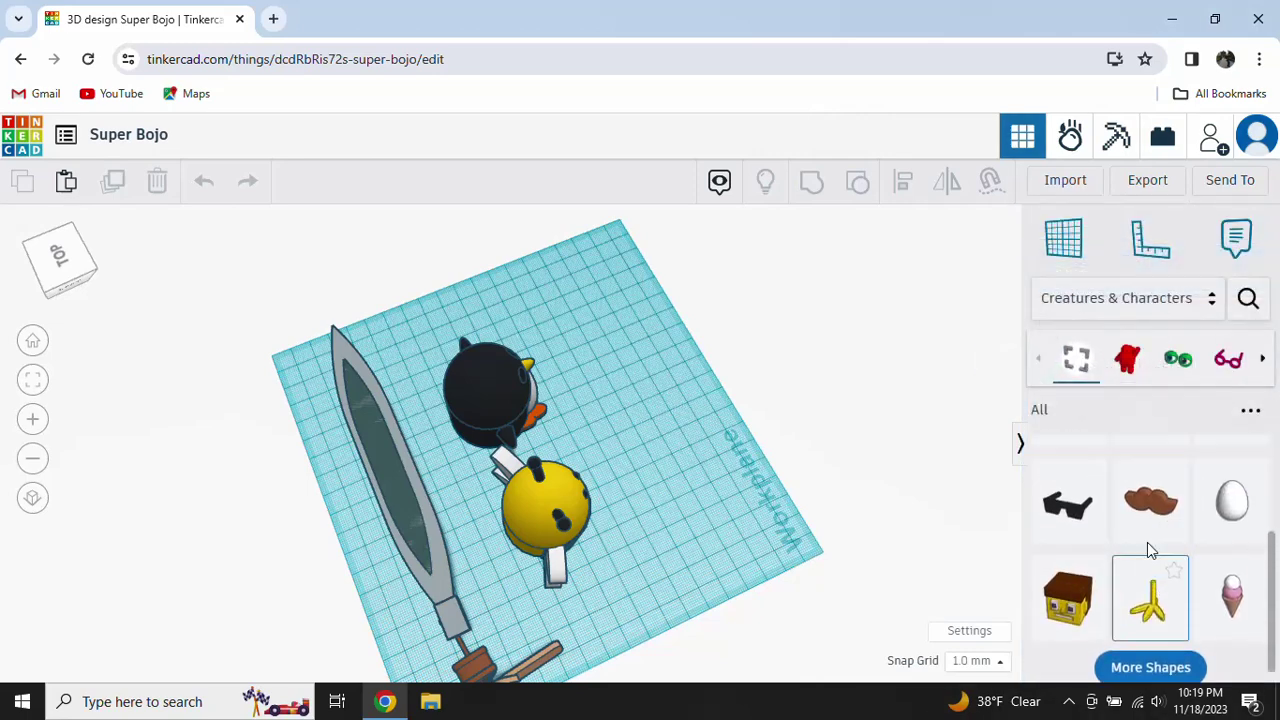
scroll(1160, 530, up, 2)
click(1240, 364)
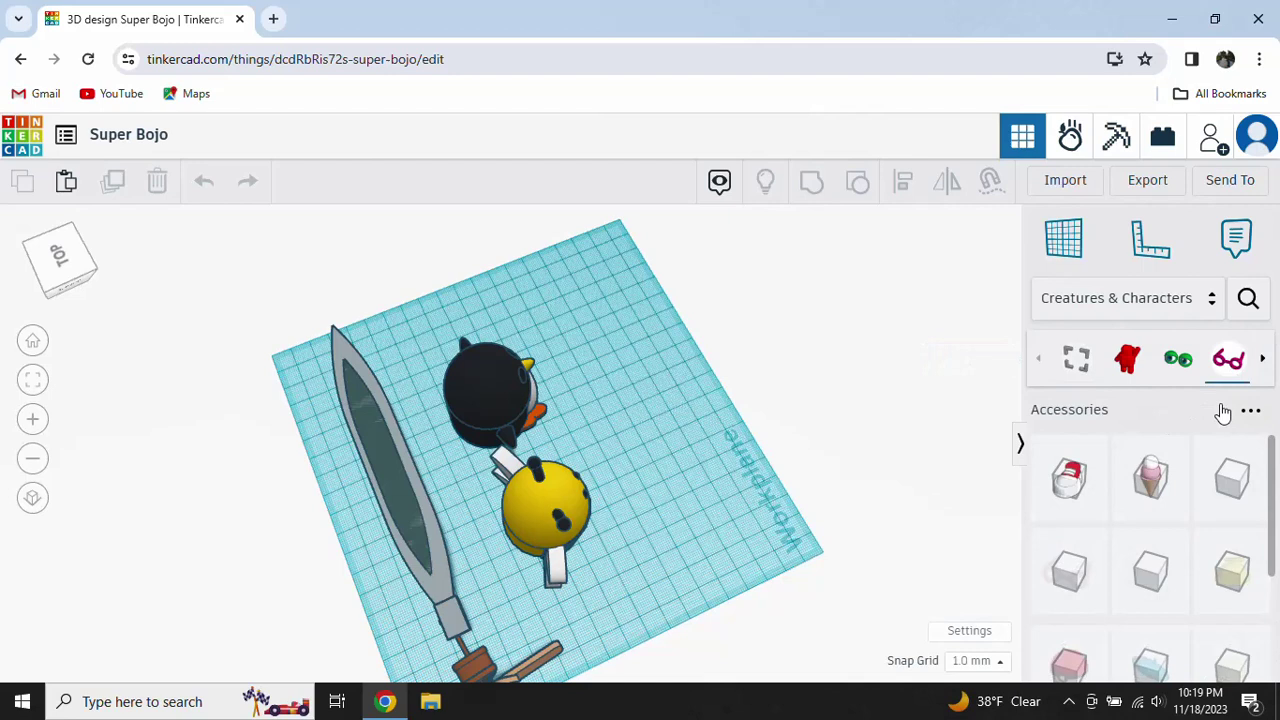
scroll(1182, 510, down, 1)
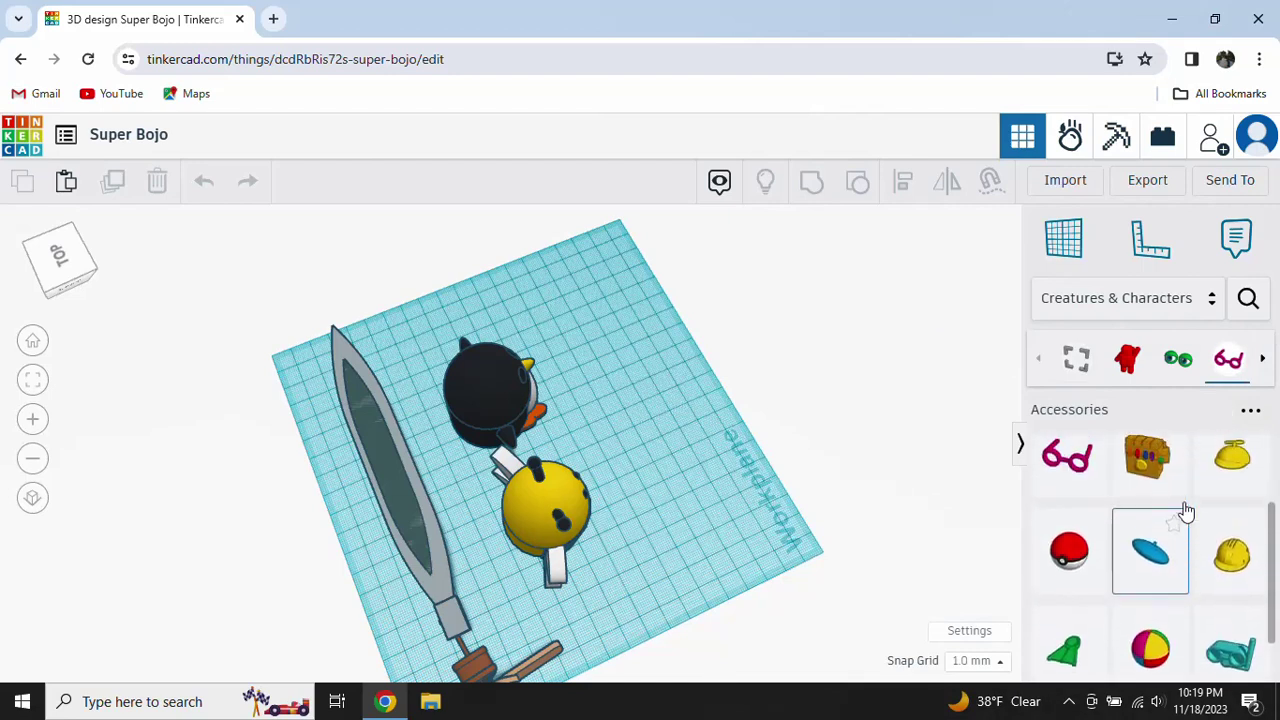
scroll(1186, 511, up, 1)
scroll(1186, 511, down, 2)
scroll(1186, 511, up, 2)
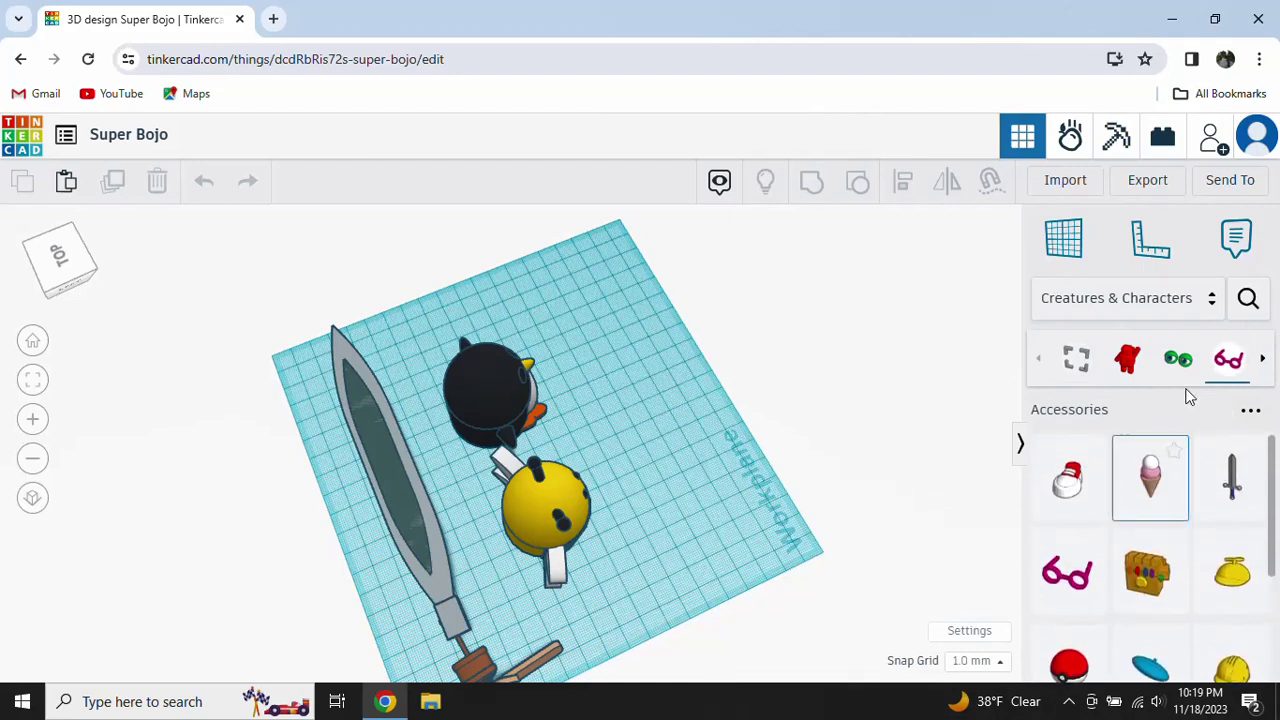
Step: Browse the Faces and Bodies creature shapes, then open the category list
click(1178, 358)
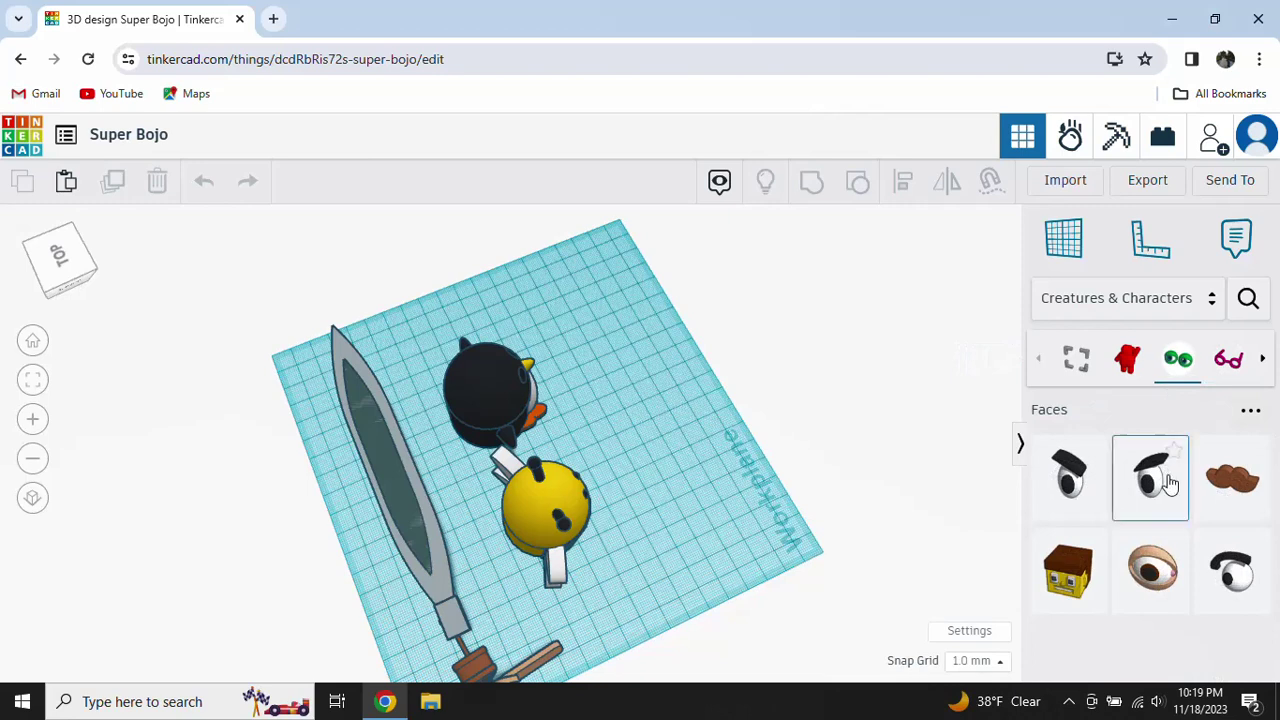
click(1126, 357)
scroll(1122, 516, down, 2)
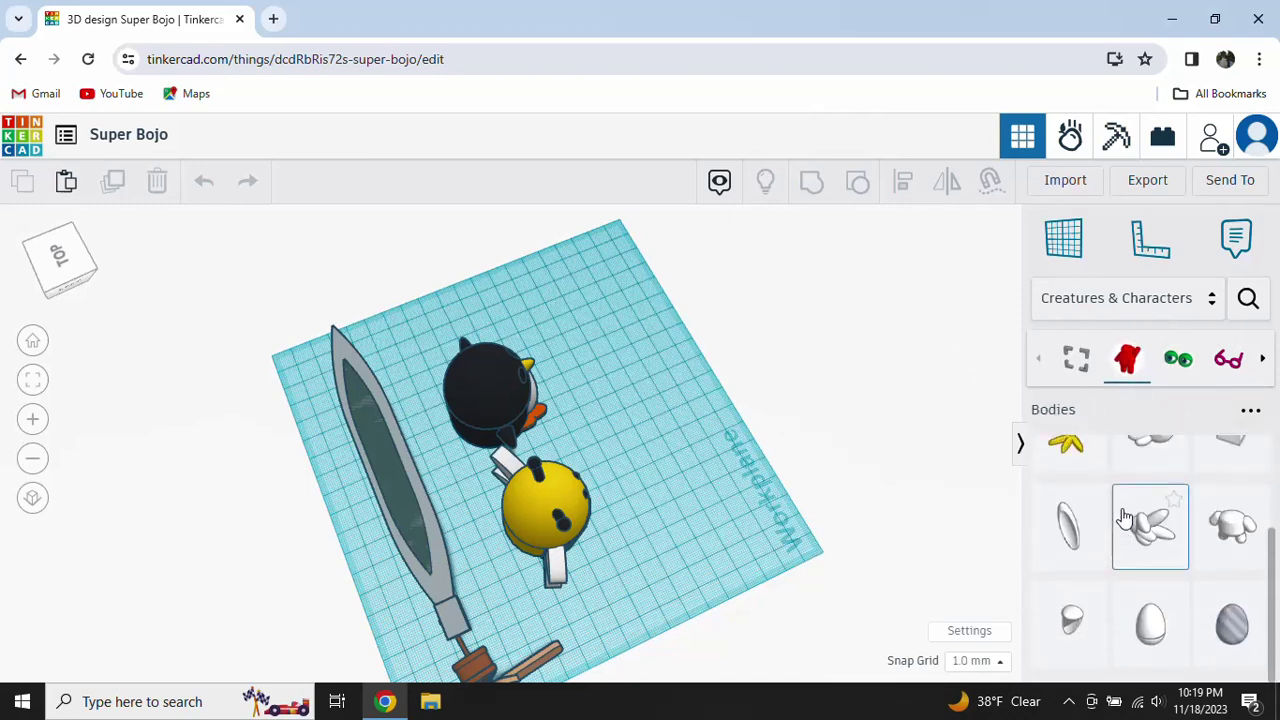
scroll(1124, 516, up, 2)
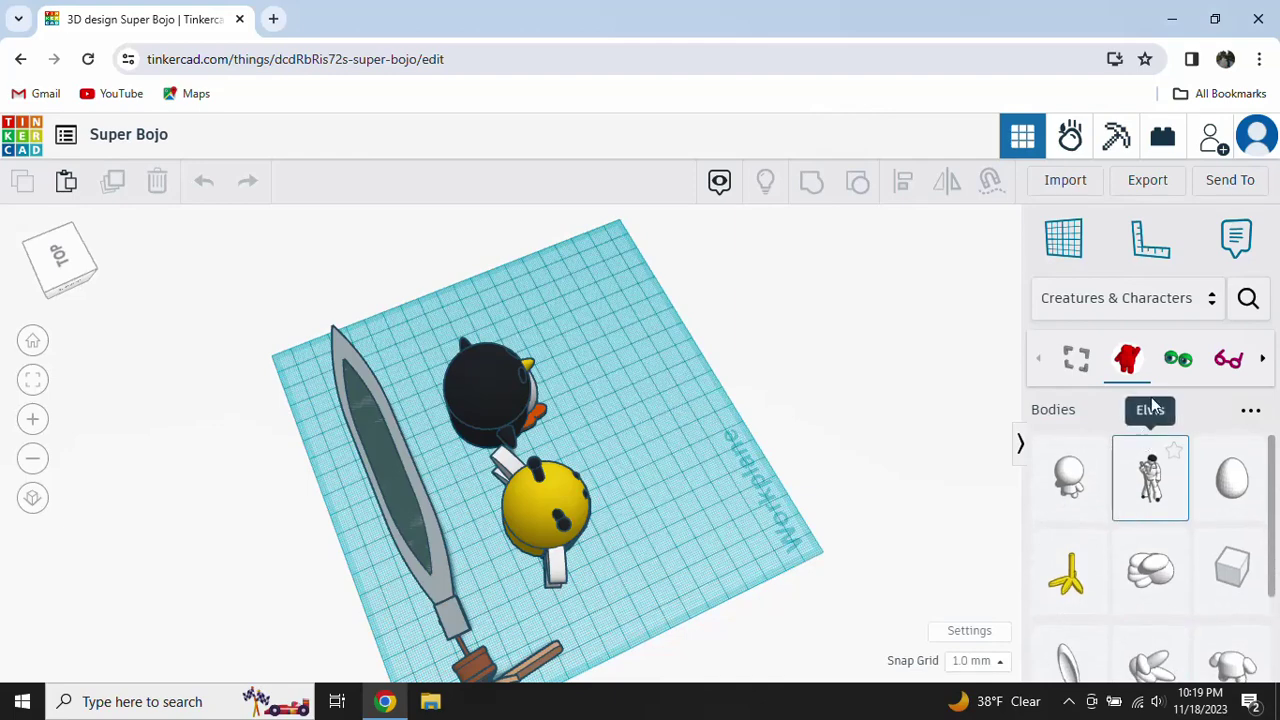
click(1149, 306)
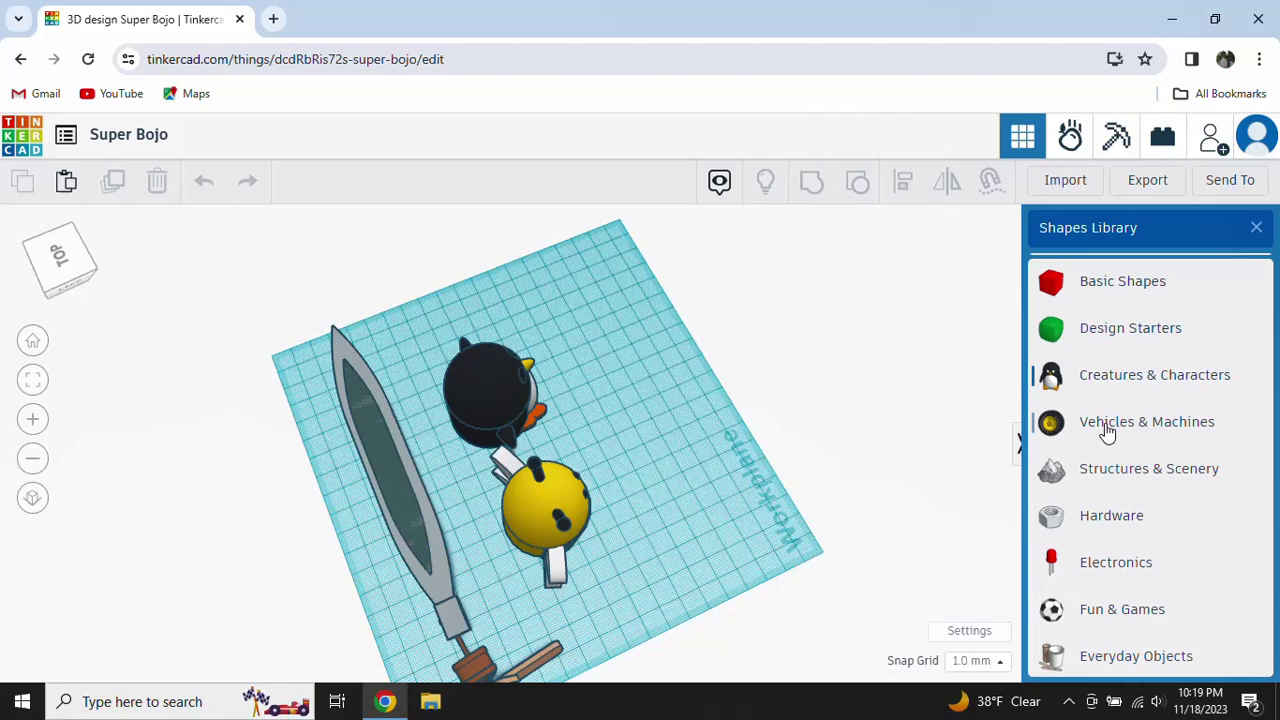
Step: Show Vehicles & Machines and load more shapes to reveal the basic car
click(1107, 432)
scroll(1148, 536, down, 3)
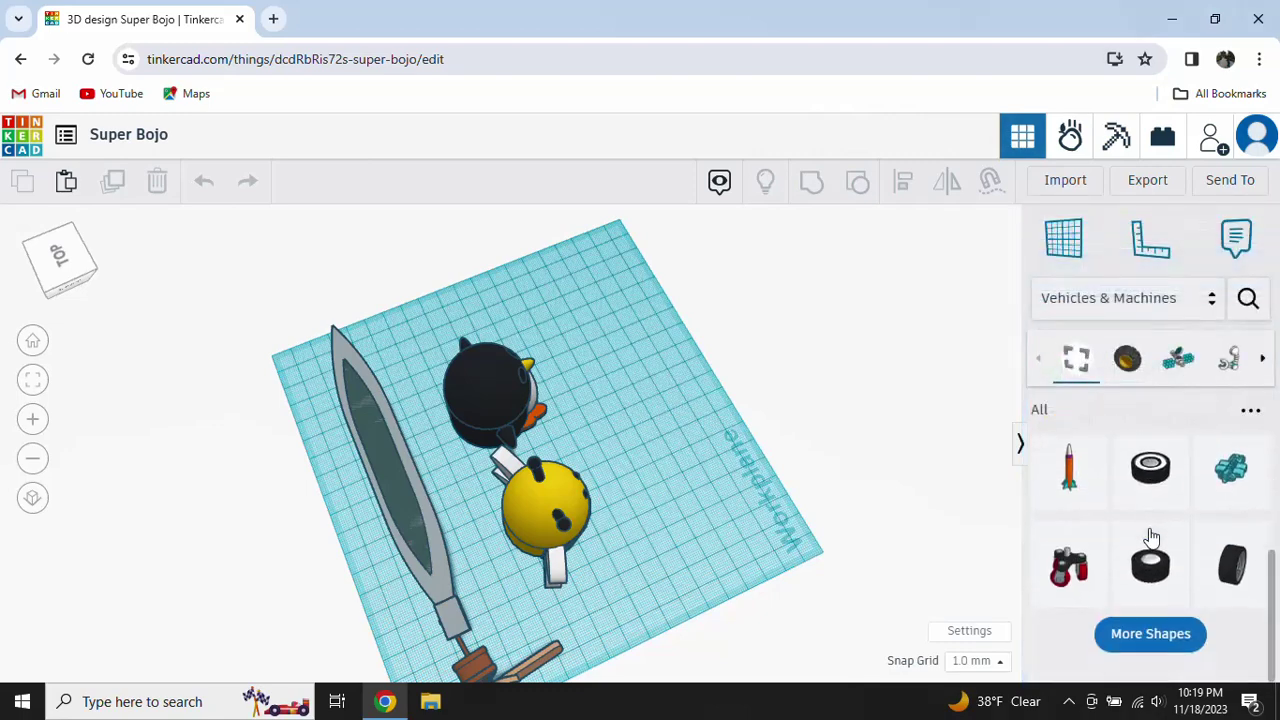
scroll(1140, 612, up, 2)
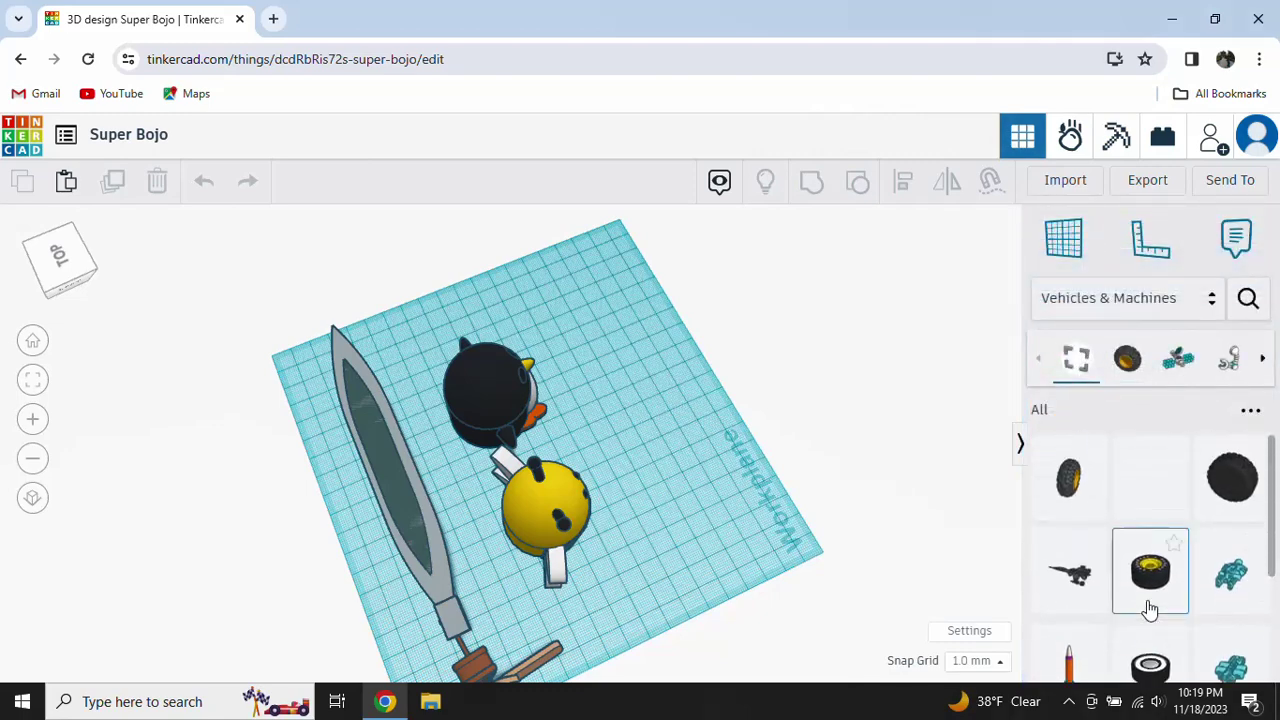
scroll(1150, 540, up, 1)
scroll(1150, 518, down, 1)
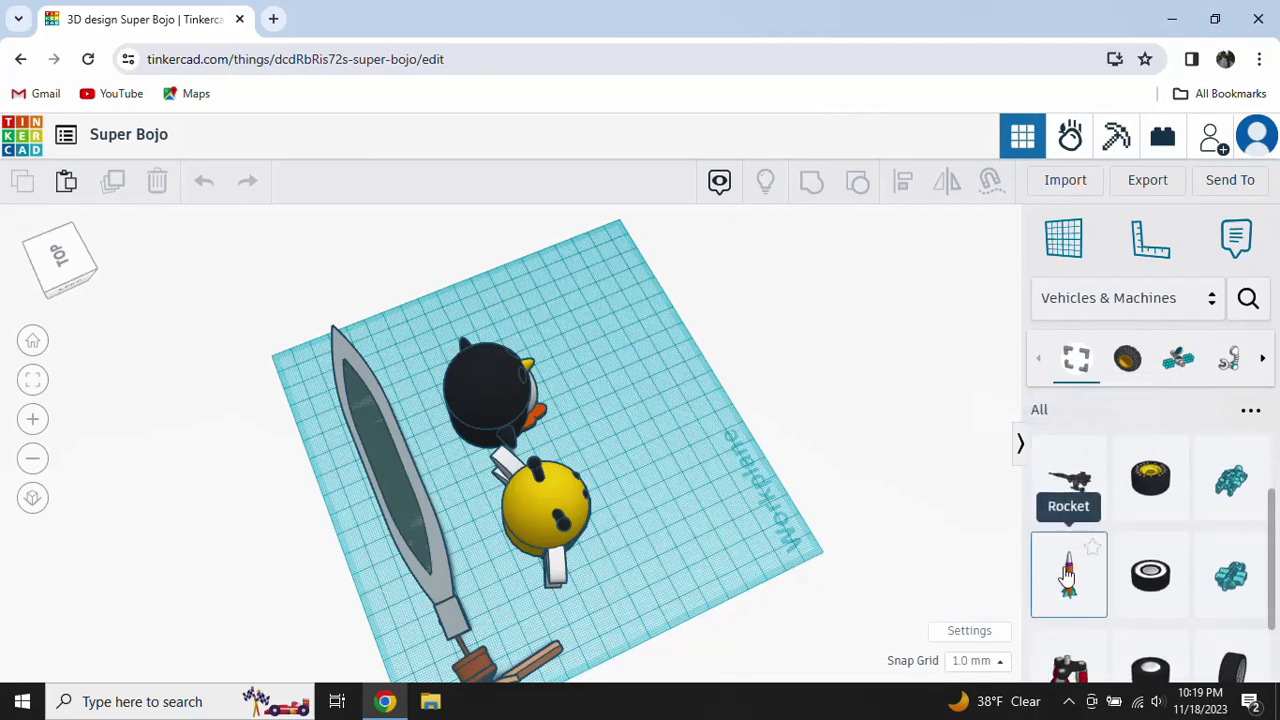
scroll(1072, 582, down, 2)
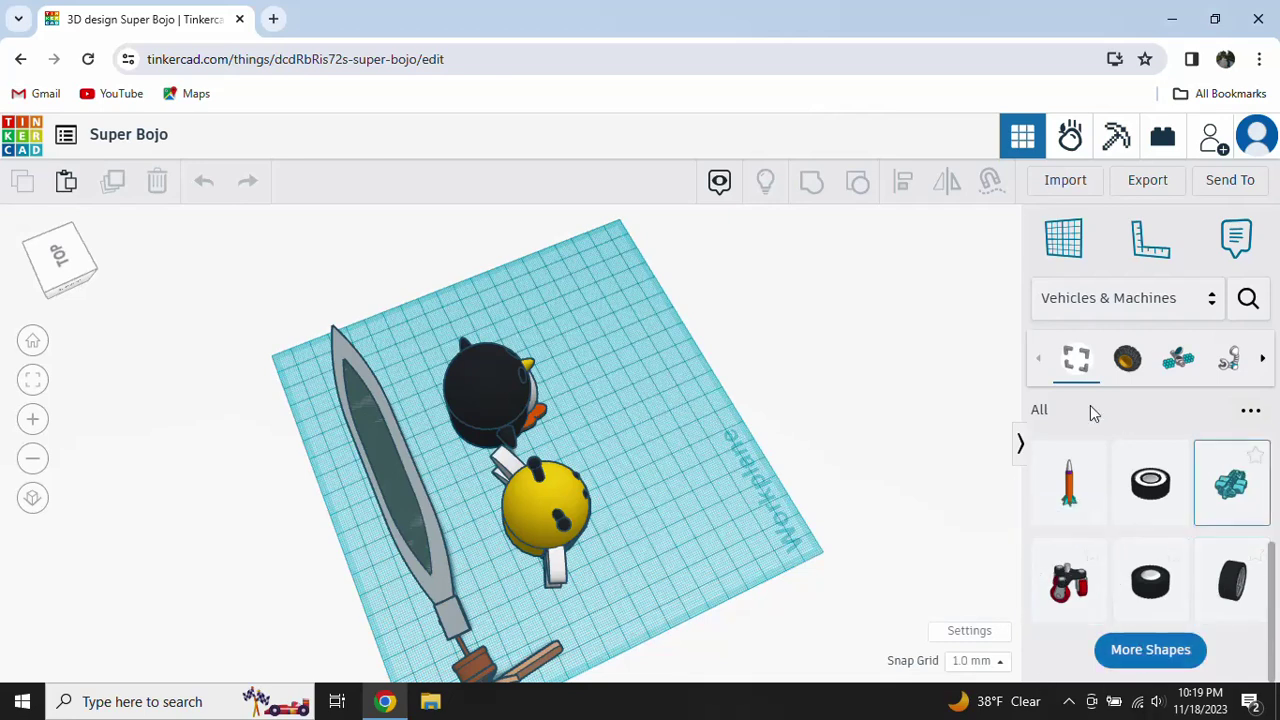
click(1167, 650)
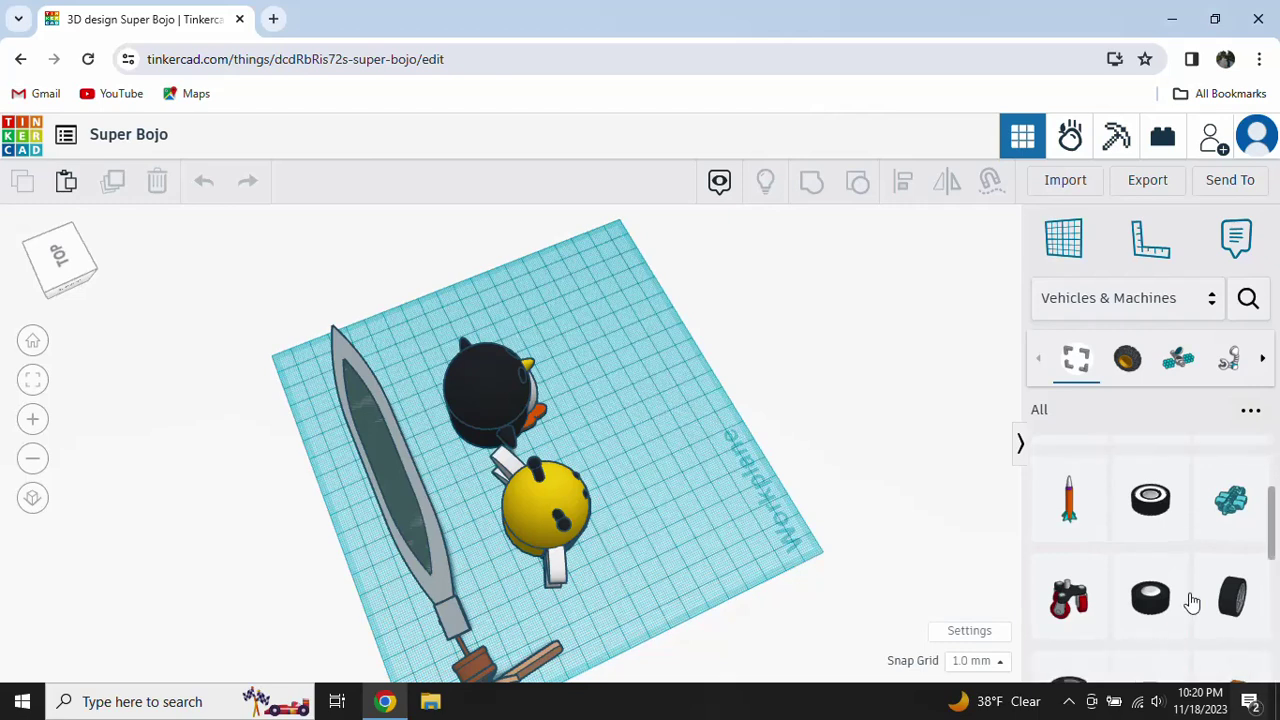
scroll(1180, 620, down, 2)
scroll(1190, 600, down, 1)
scroll(1160, 600, up, 1)
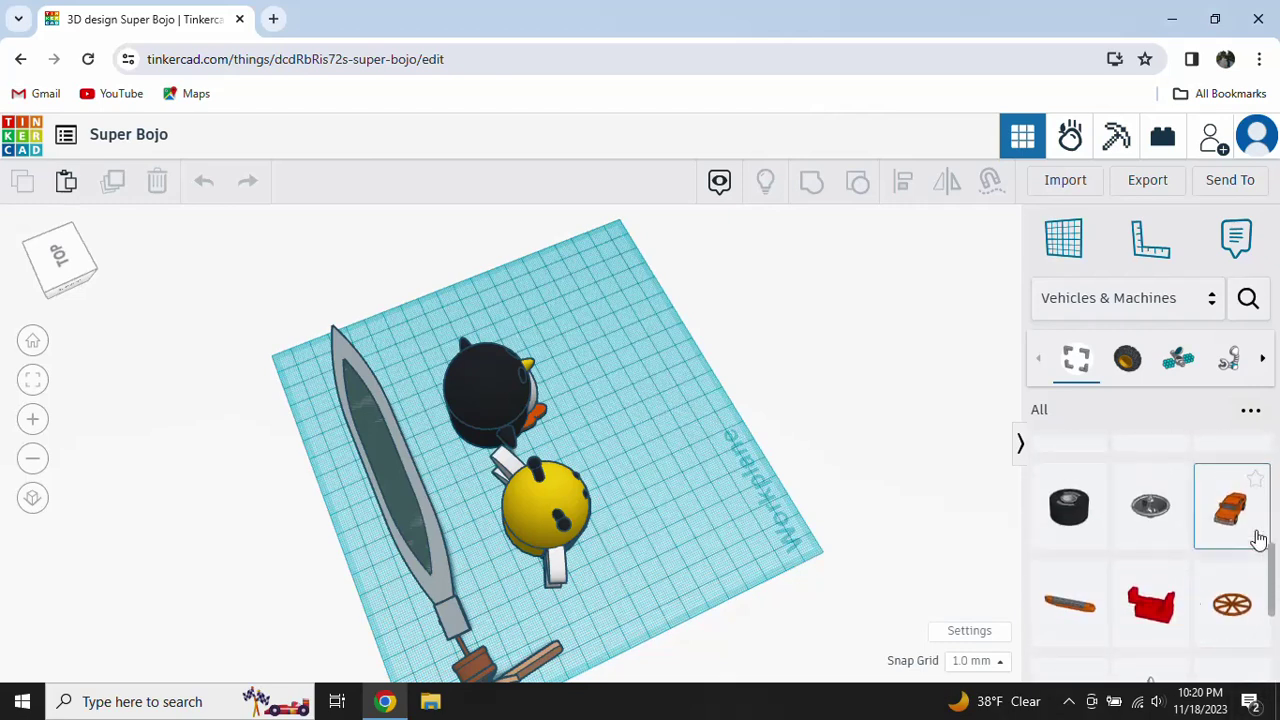
Step: Place a basic car on the workplane beside the bee
drag(1236, 518, 692, 433)
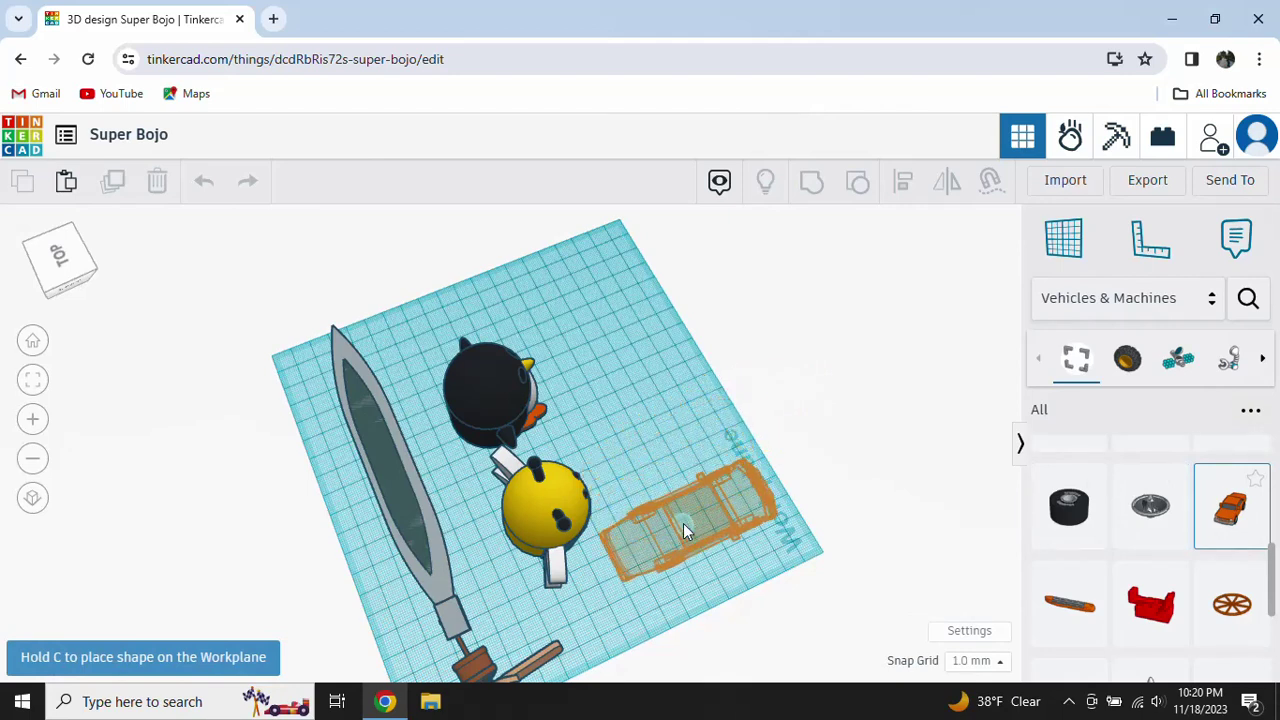
drag(692, 431, 685, 523)
click(785, 527)
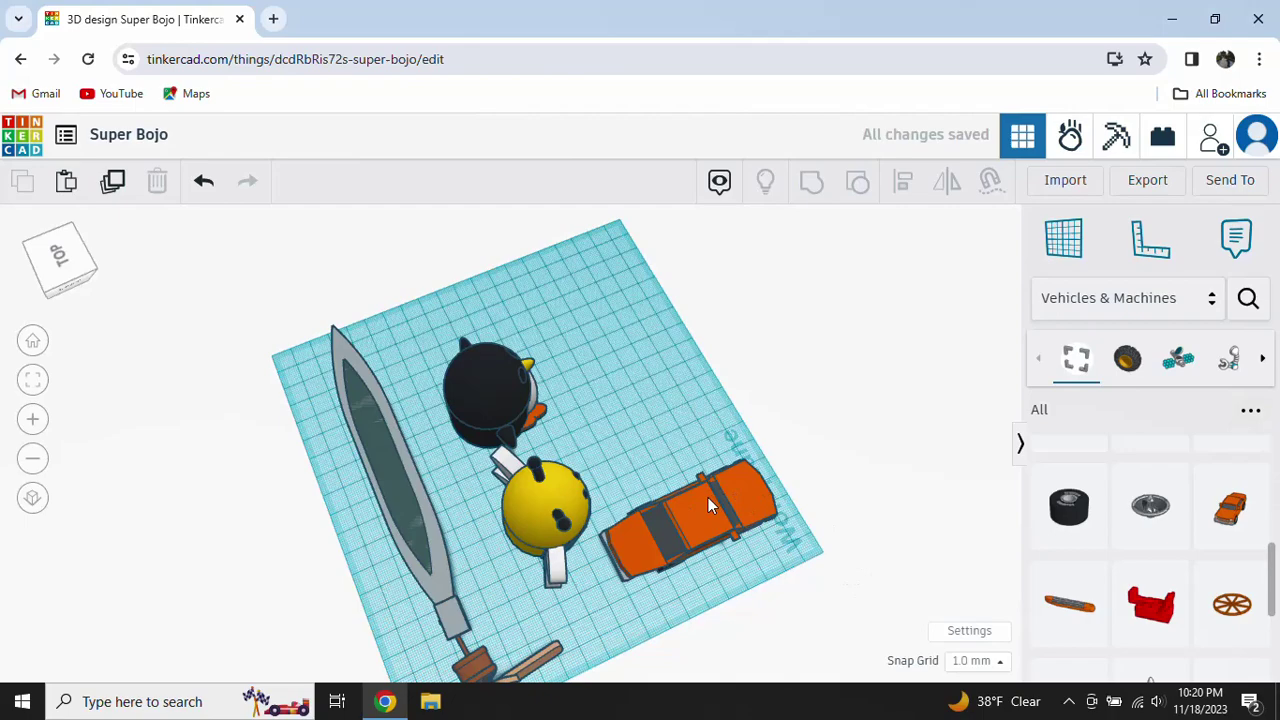
Step: Orbit to a side view and delete the basic car
mouse_move(812, 598)
right_down()
mouse_move(485, 455)
mouse_move(397, 510)
mouse_move(440, 530)
mouse_move(560, 528)
mouse_move(729, 475)
mouse_move(683, 534)
mouse_move(314, 509)
mouse_move(630, 668)
mouse_move(811, 657)
mouse_move(834, 600)
mouse_move(714, 437)
mouse_move(680, 546)
mouse_move(711, 579)
right_up()
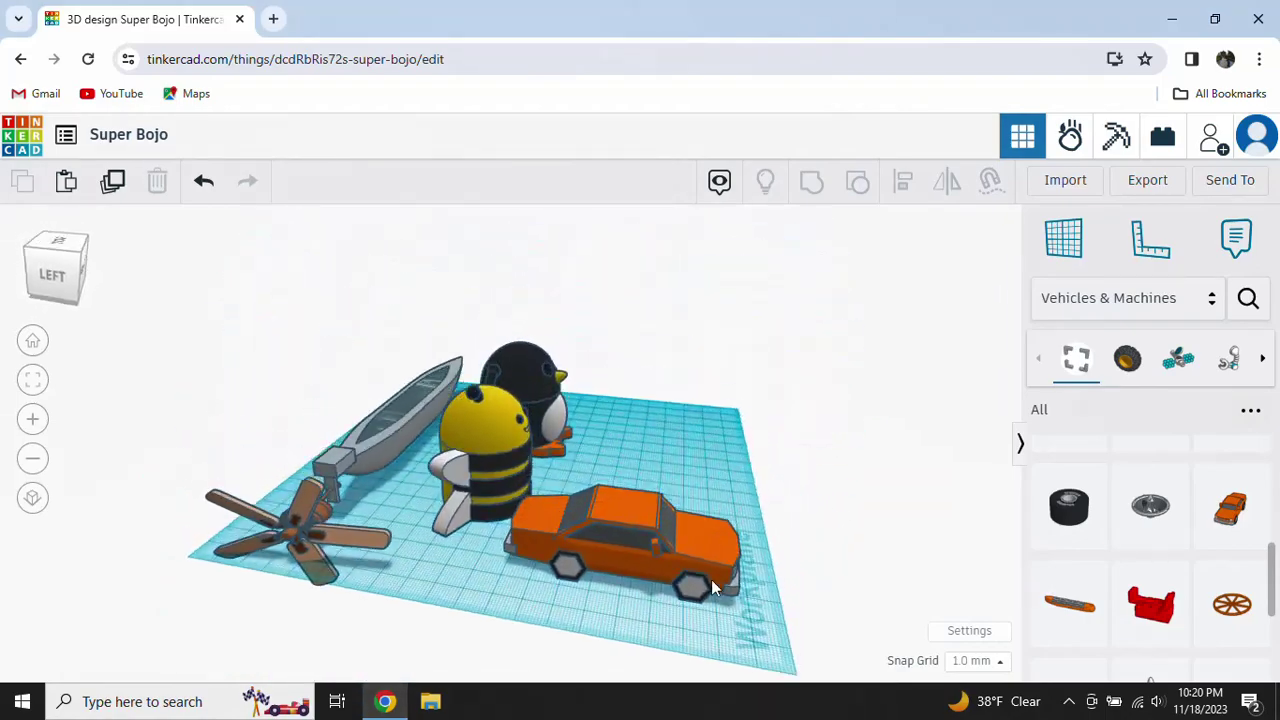
click(701, 543)
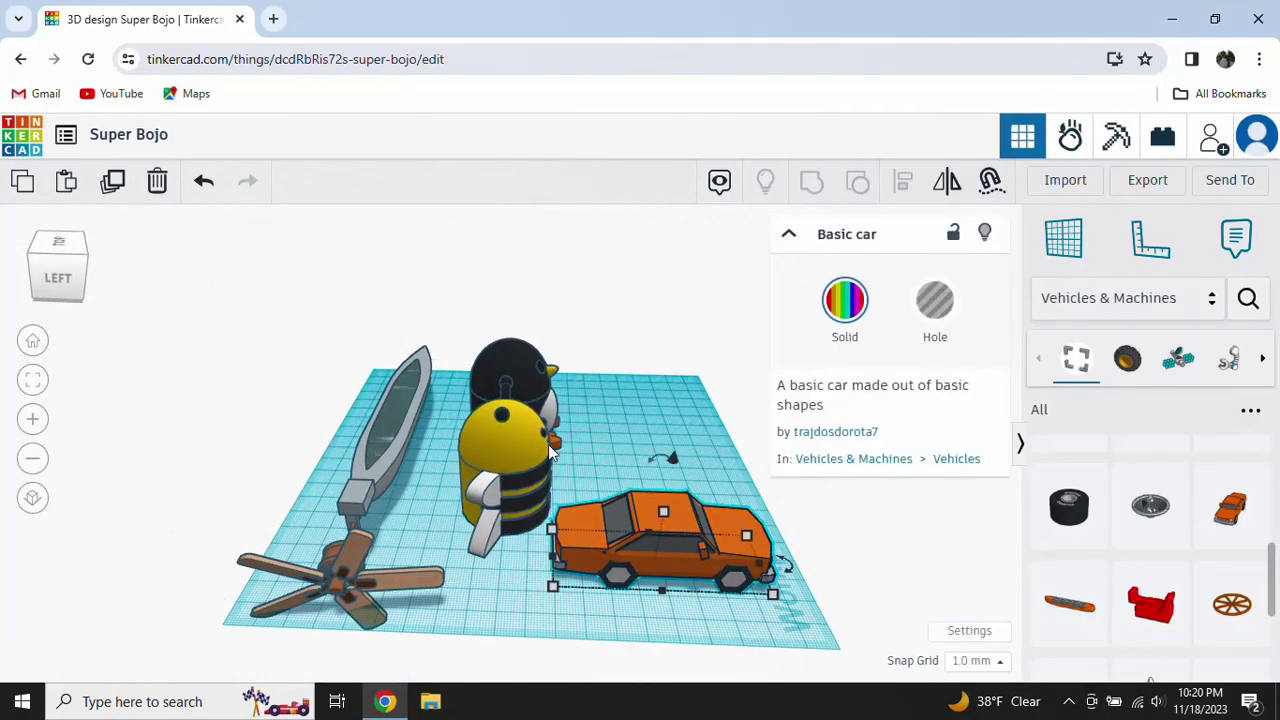
click(156, 181)
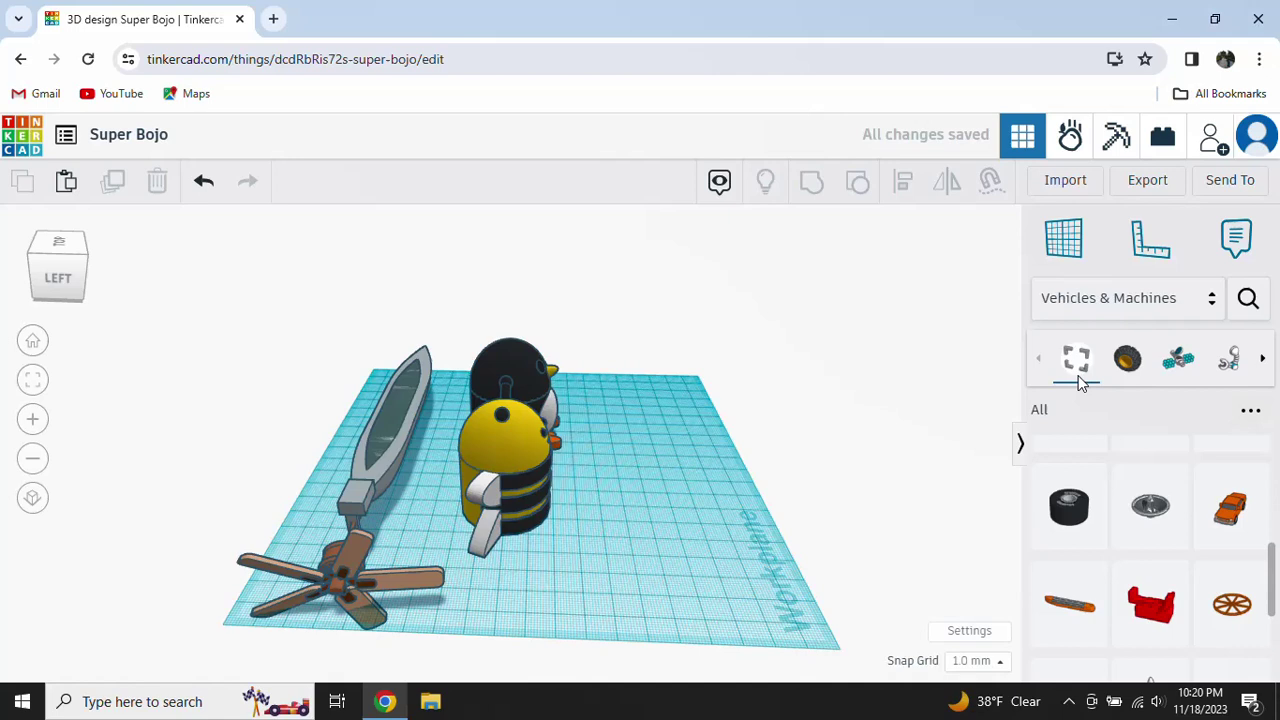
Step: Filter the vehicle shapes to Robots parts and scroll through them
click(1228, 358)
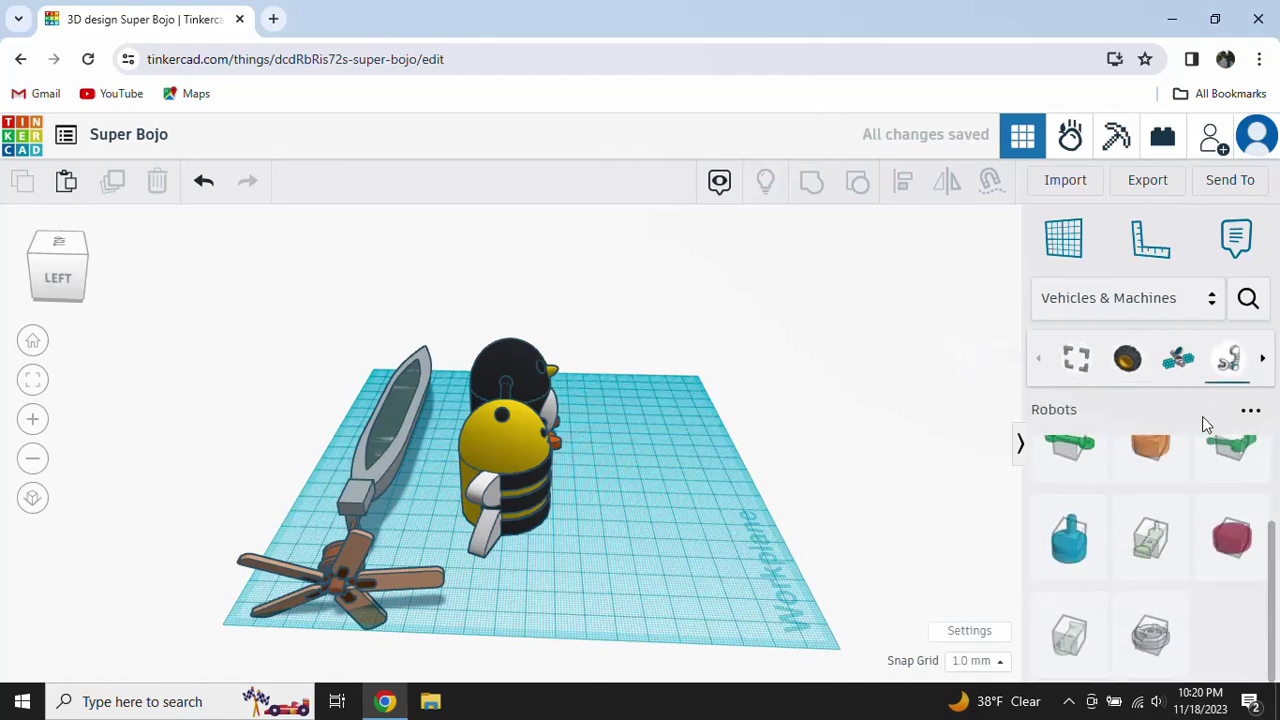
scroll(1197, 502, up, 2)
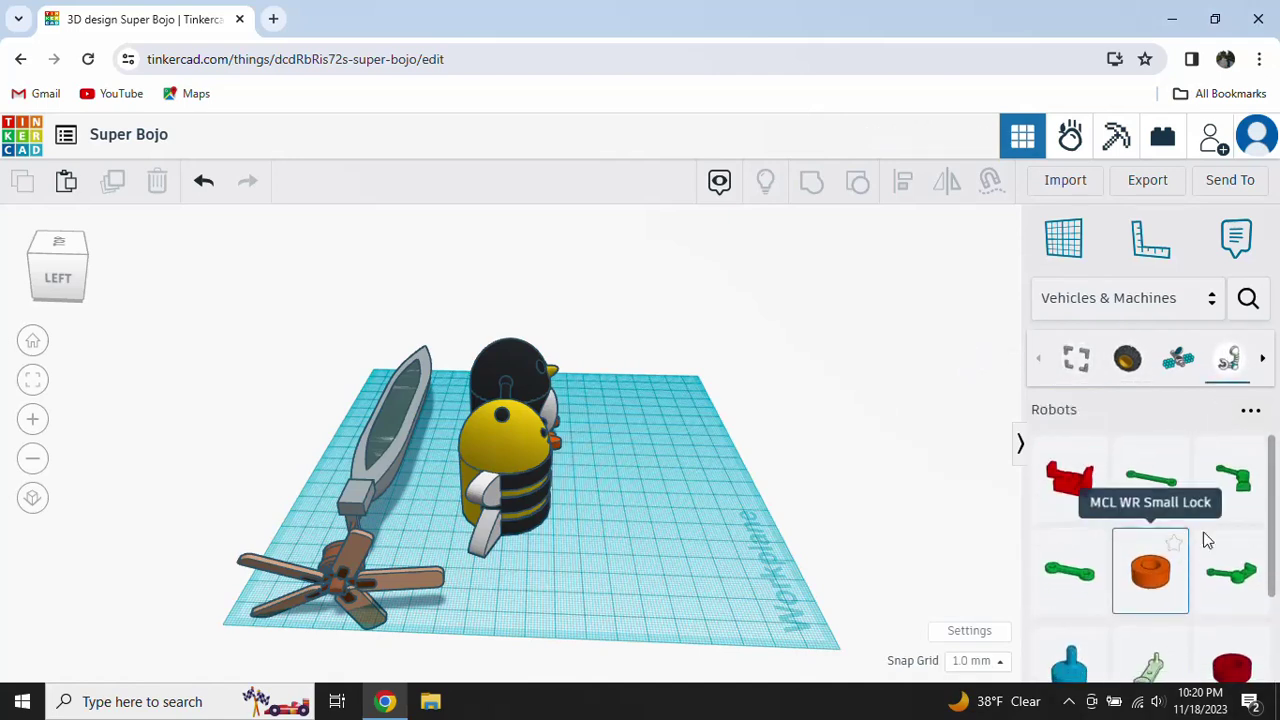
scroll(1250, 476, down, 1)
scroll(1250, 476, down, 1)
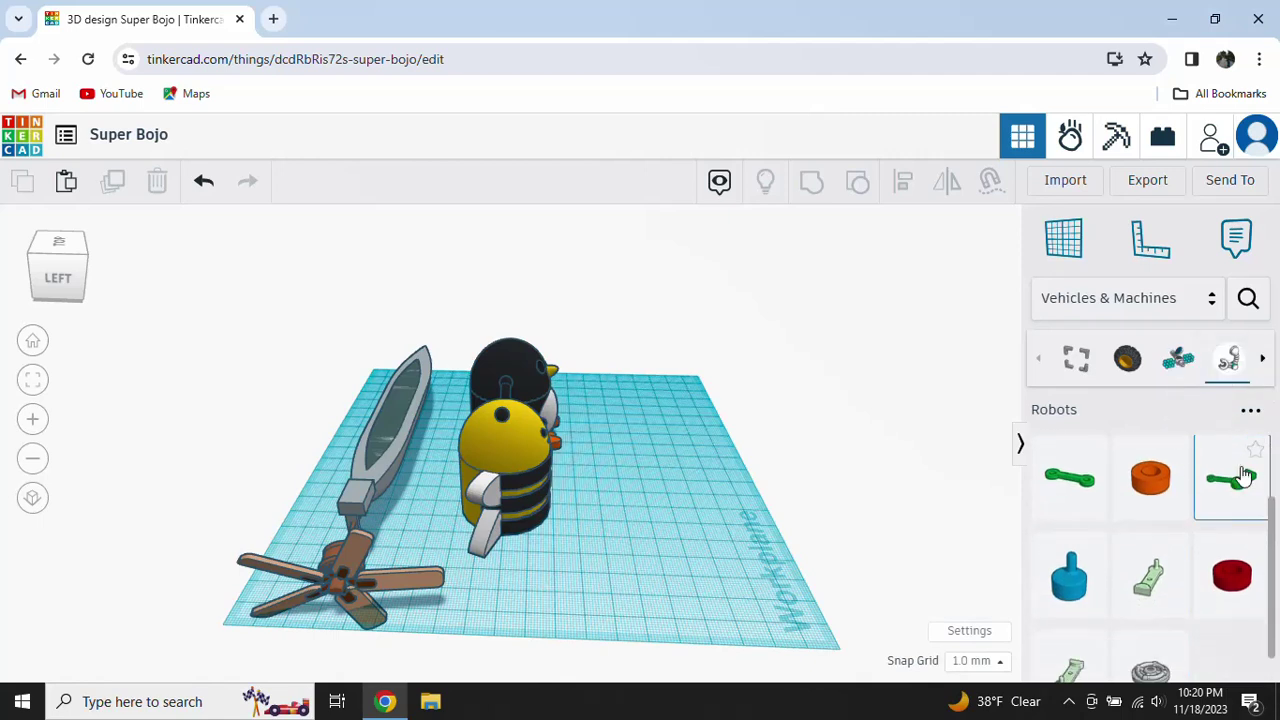
scroll(1246, 474, up, 1)
scroll(1211, 609, up, 1)
scroll(1211, 613, down, 2)
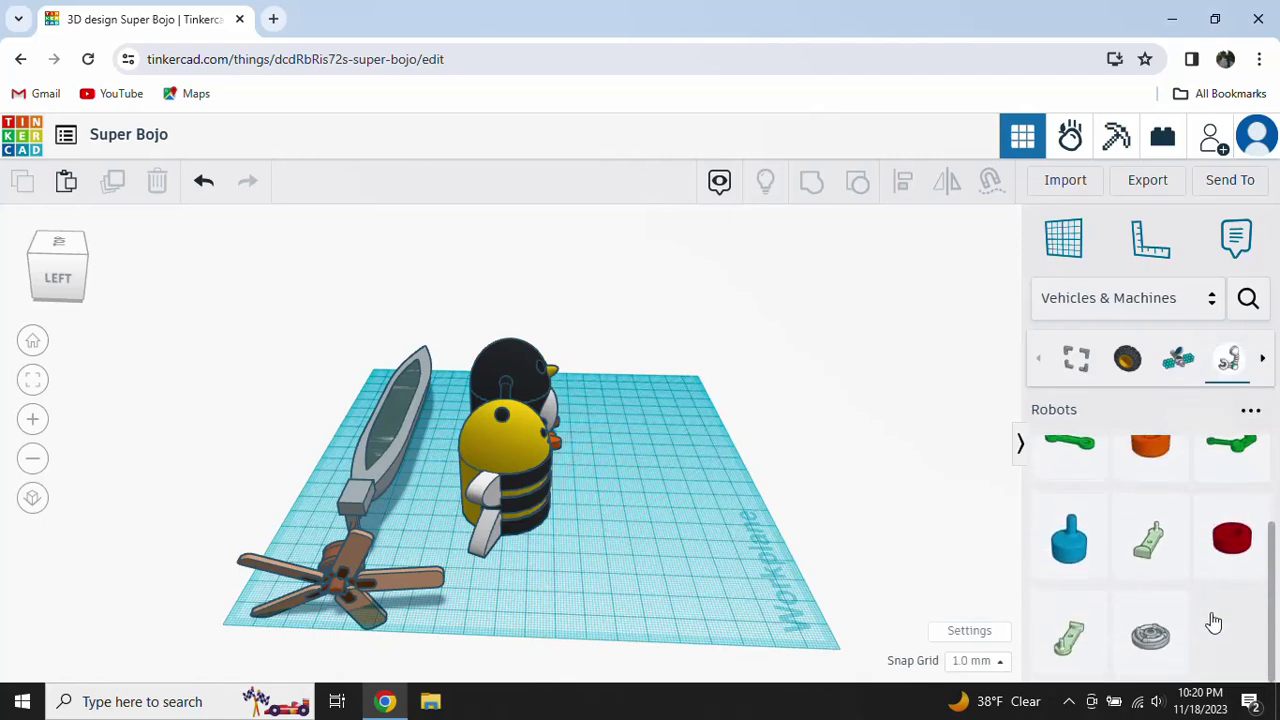
scroll(1211, 613, up, 1)
Step: Browse the Space and Wheels parts, then open the category list
click(1175, 360)
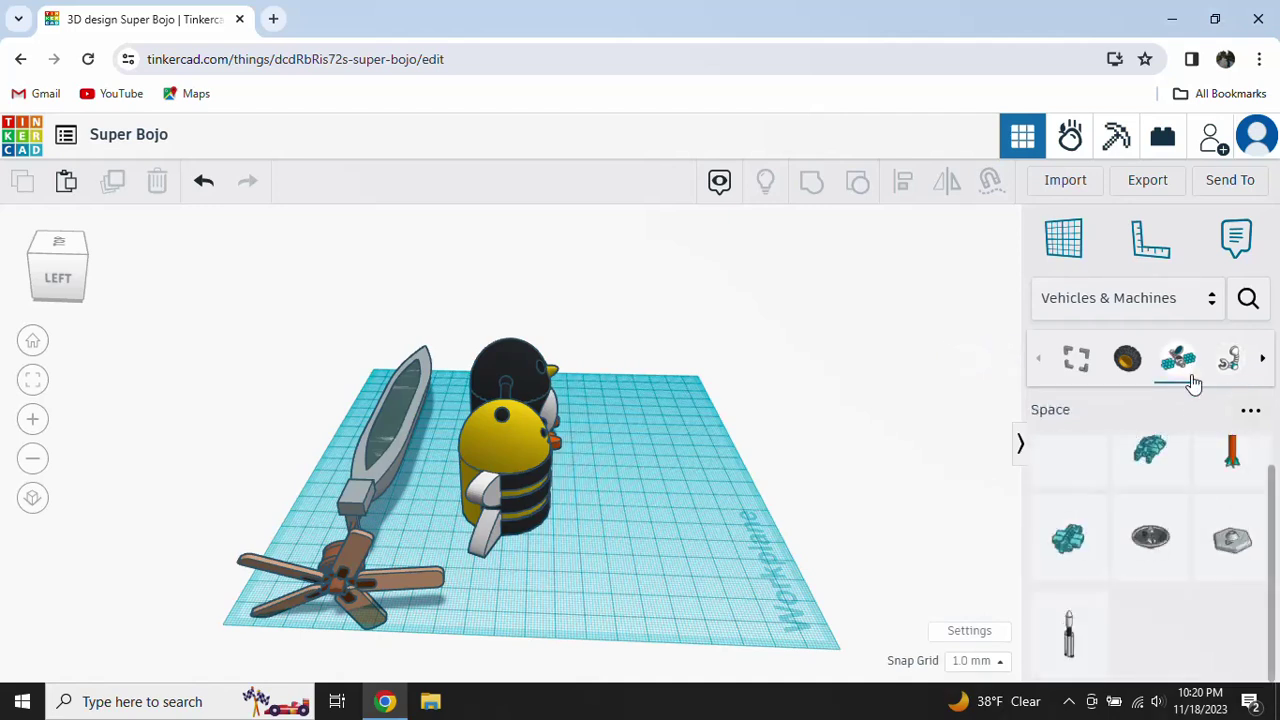
scroll(1175, 545, up, 1)
scroll(1140, 525, down, 1)
click(1125, 357)
scroll(1177, 577, up, 1)
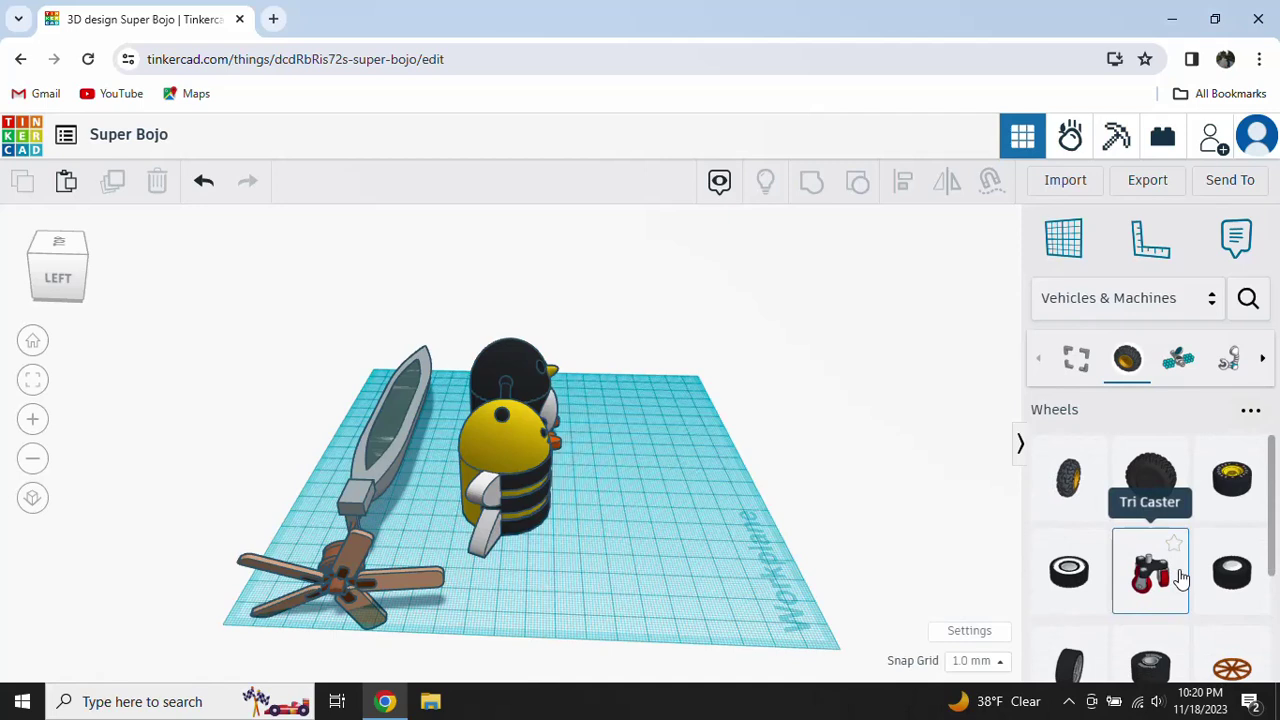
scroll(1181, 578, down, 2)
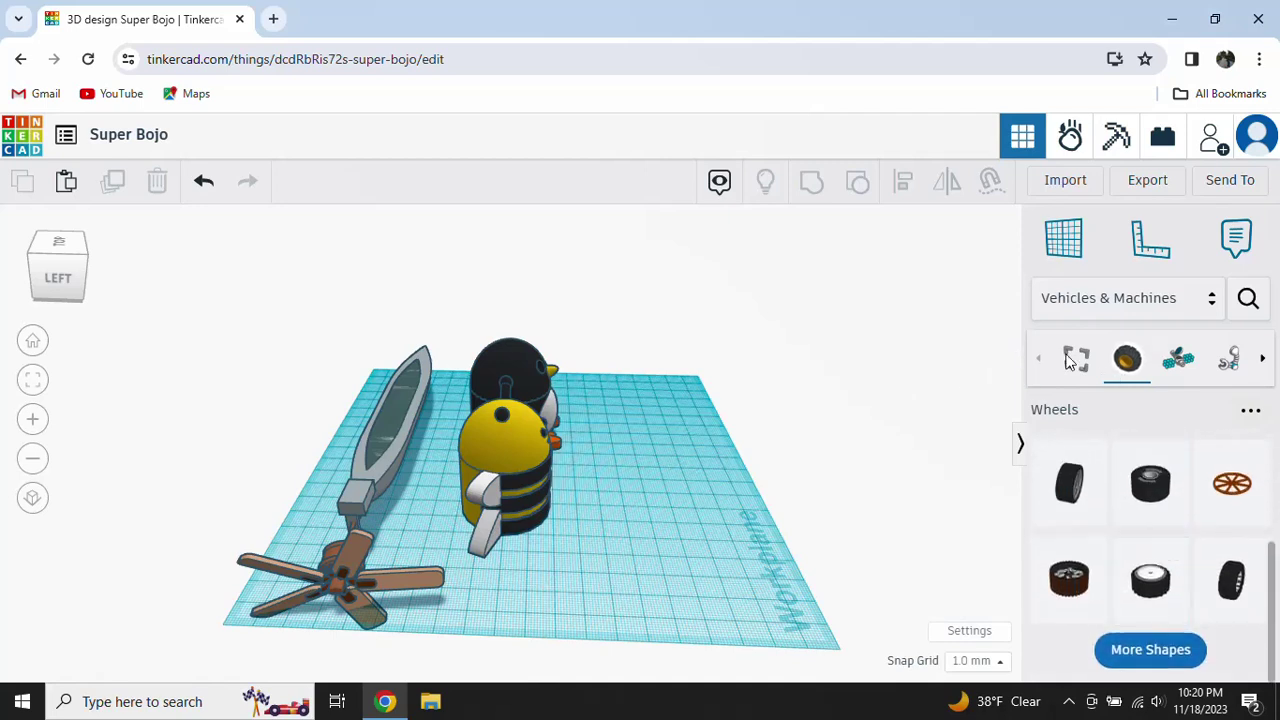
click(1123, 298)
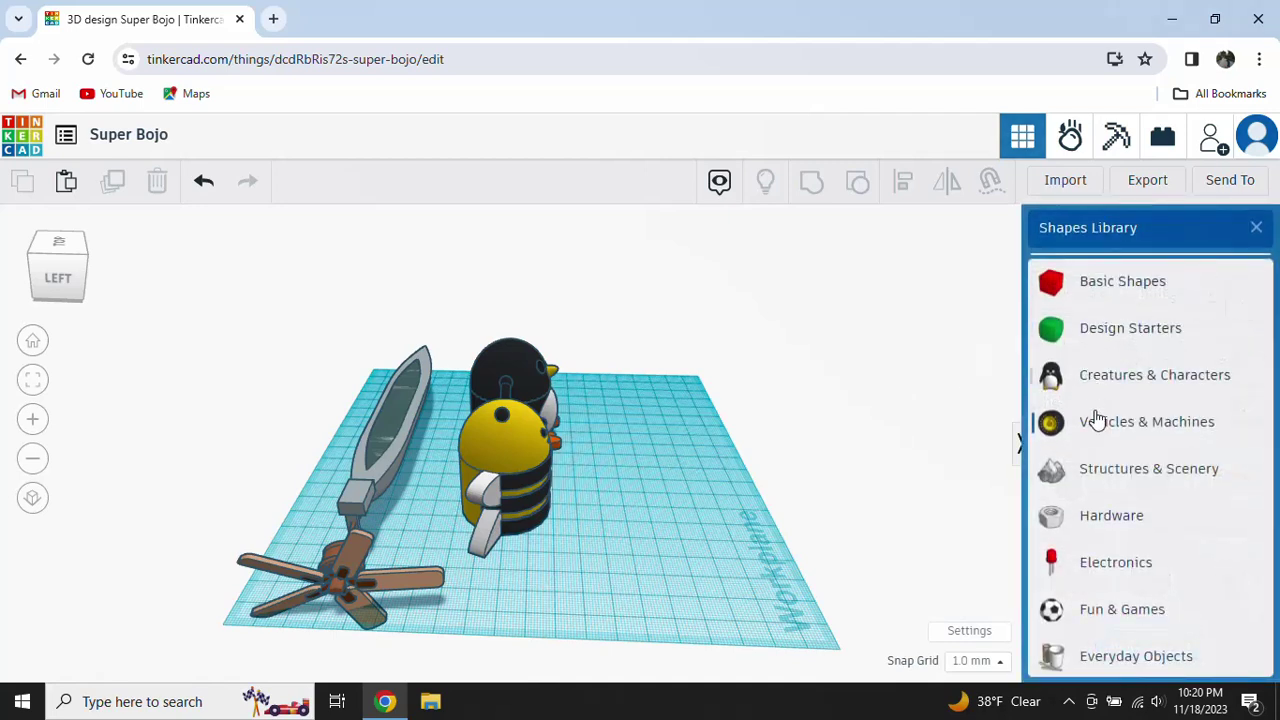
Step: Switch the library to Structures & Scenery and scroll through its shapes
click(1088, 477)
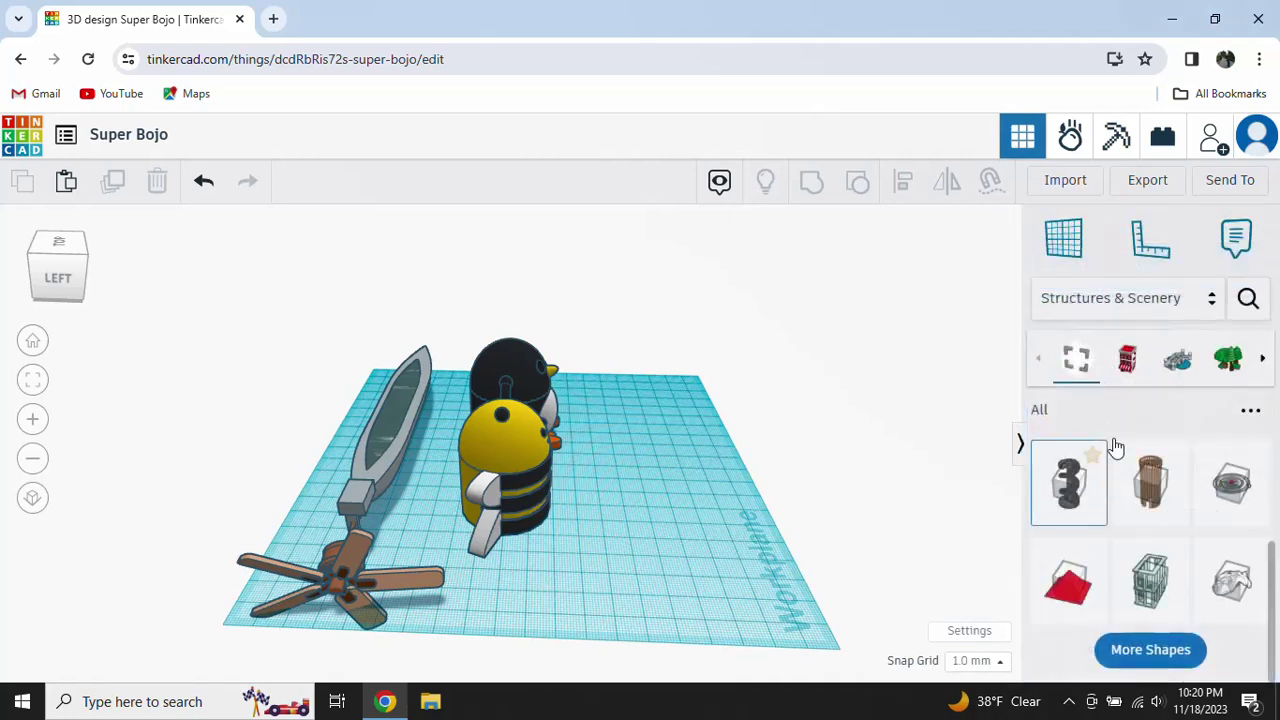
scroll(1137, 525, up, 2)
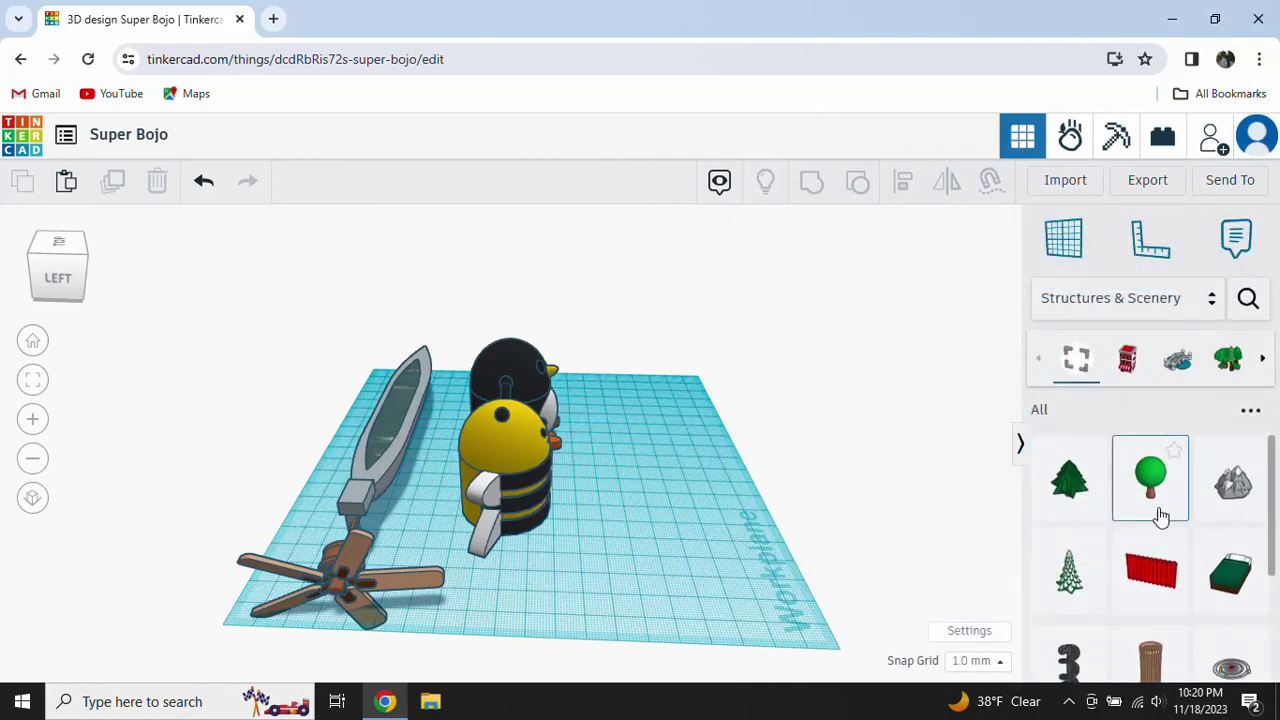
scroll(1226, 597, down, 1)
scroll(1210, 595, down, 1)
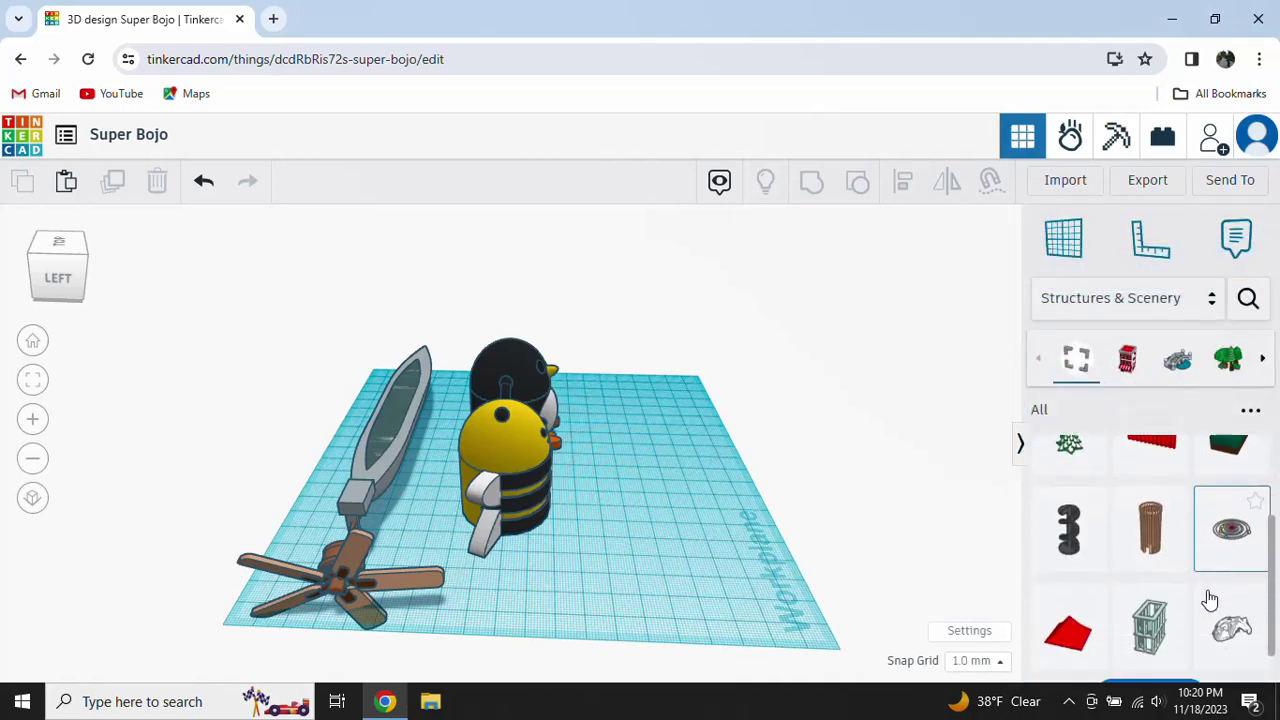
scroll(1190, 610, down, 1)
scroll(1160, 640, down, 1)
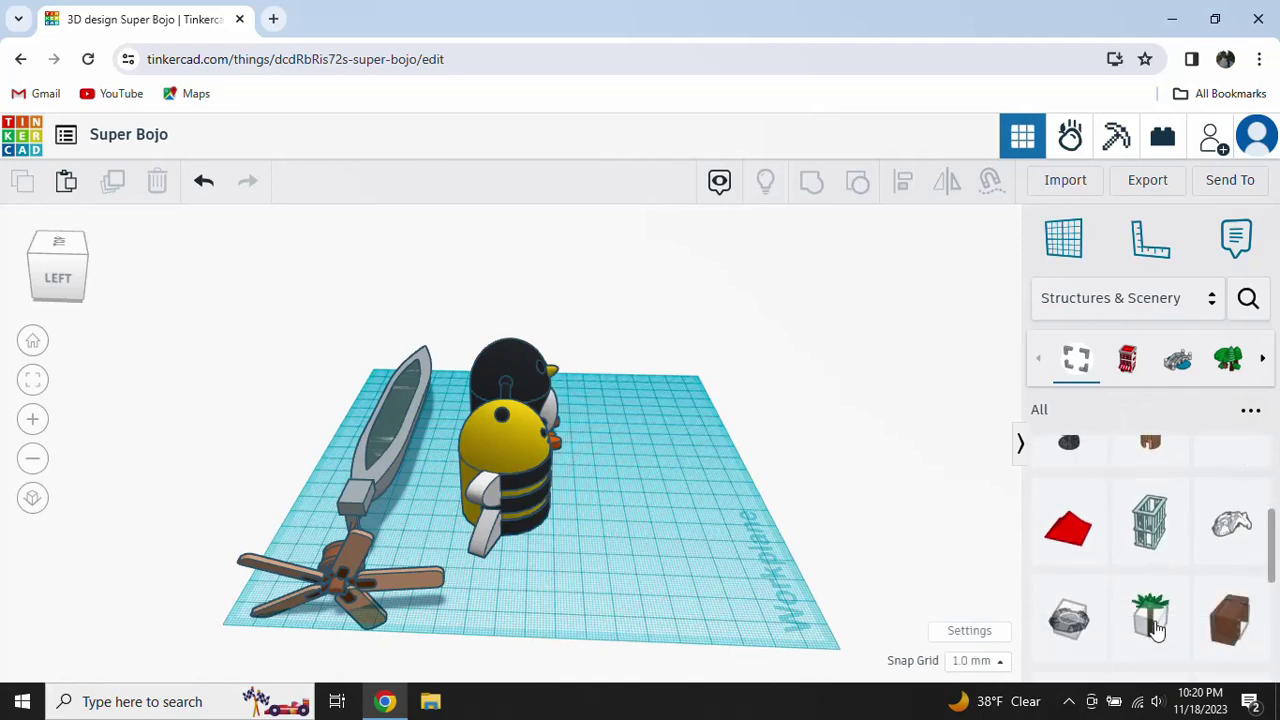
scroll(1170, 610, down, 2)
scroll(1173, 600, down, 1)
scroll(1176, 590, up, 1)
scroll(1185, 540, up, 1)
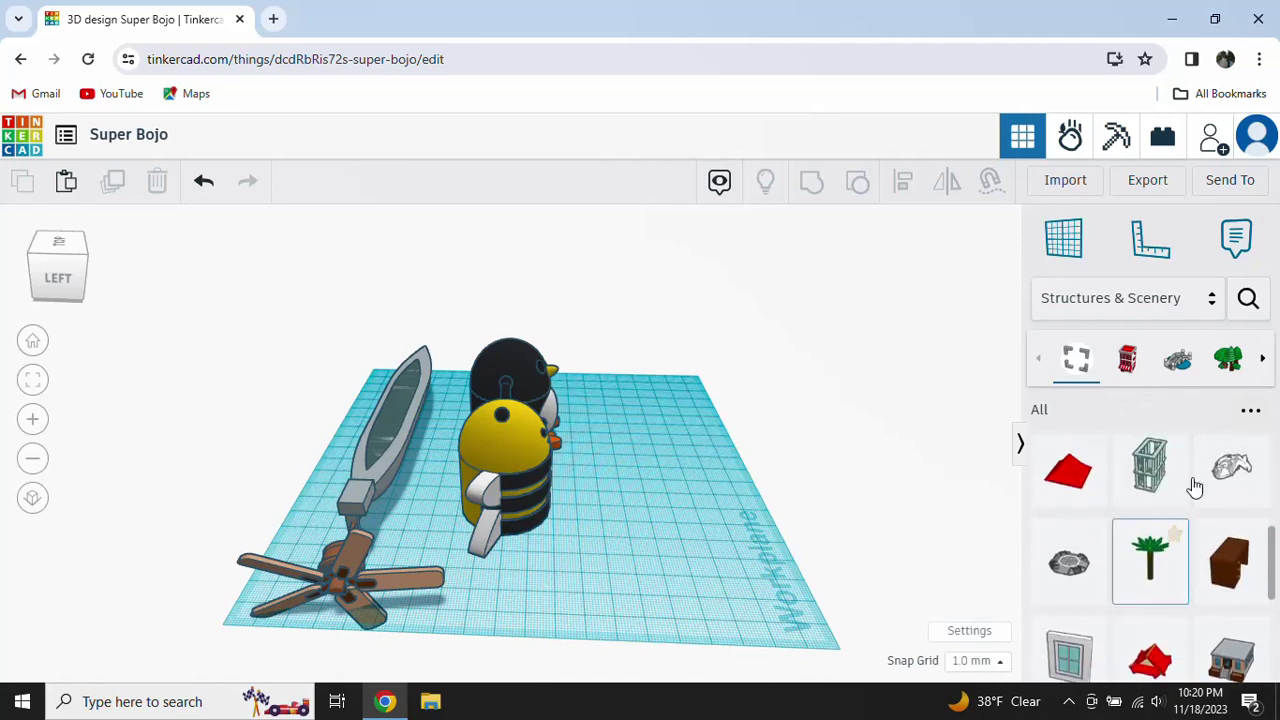
Step: Browse the Landscapes, Structures (with more loaded) and Buildings shapes
click(1227, 365)
scroll(1200, 480, up, 1)
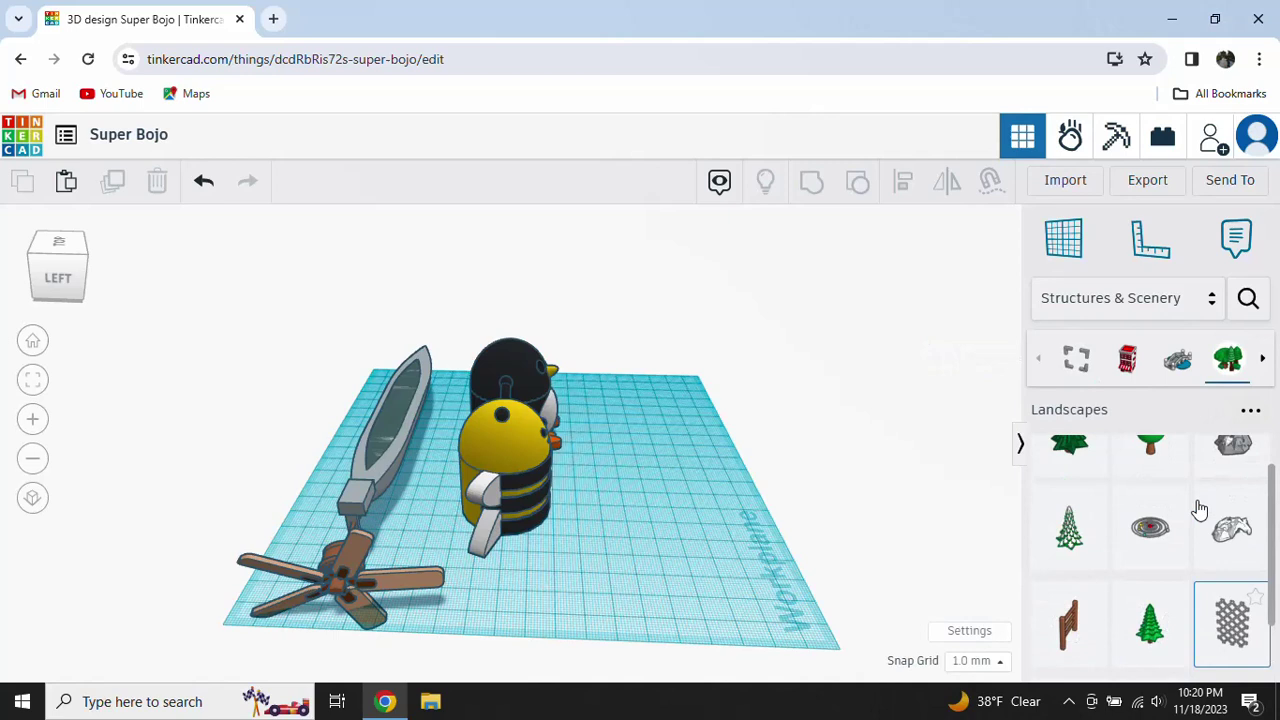
scroll(1200, 510, up, 1)
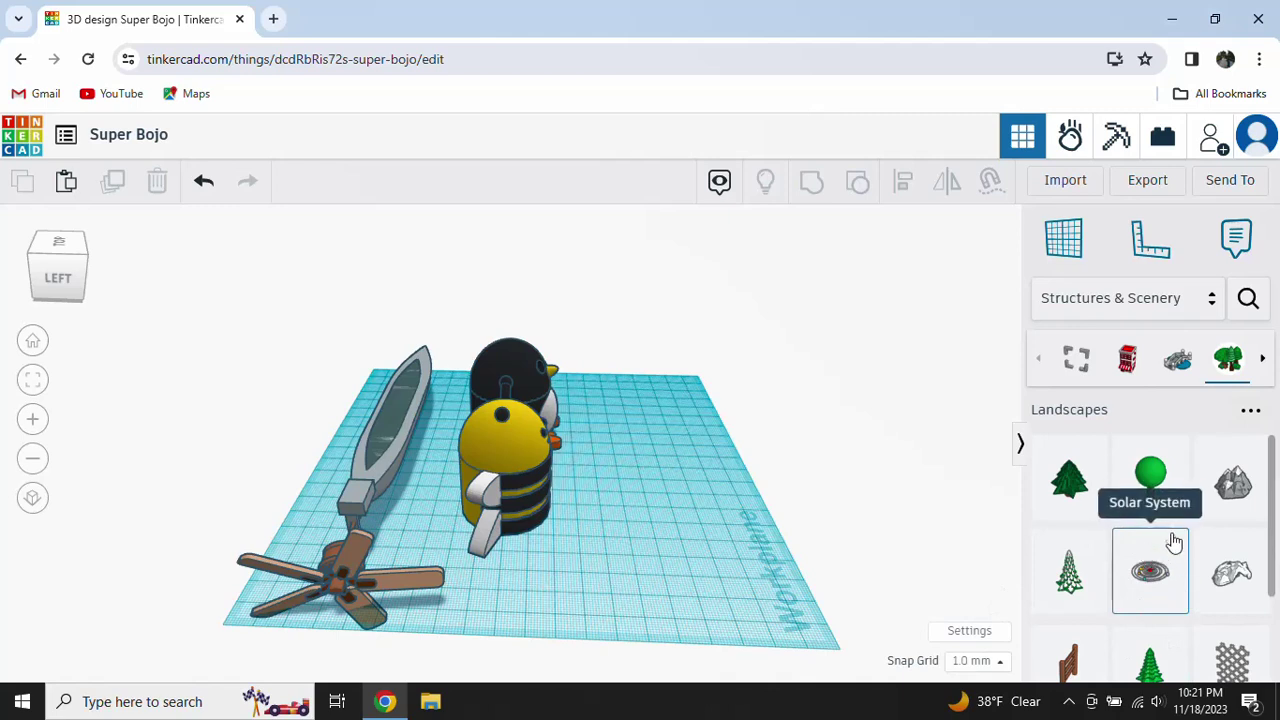
click(1178, 362)
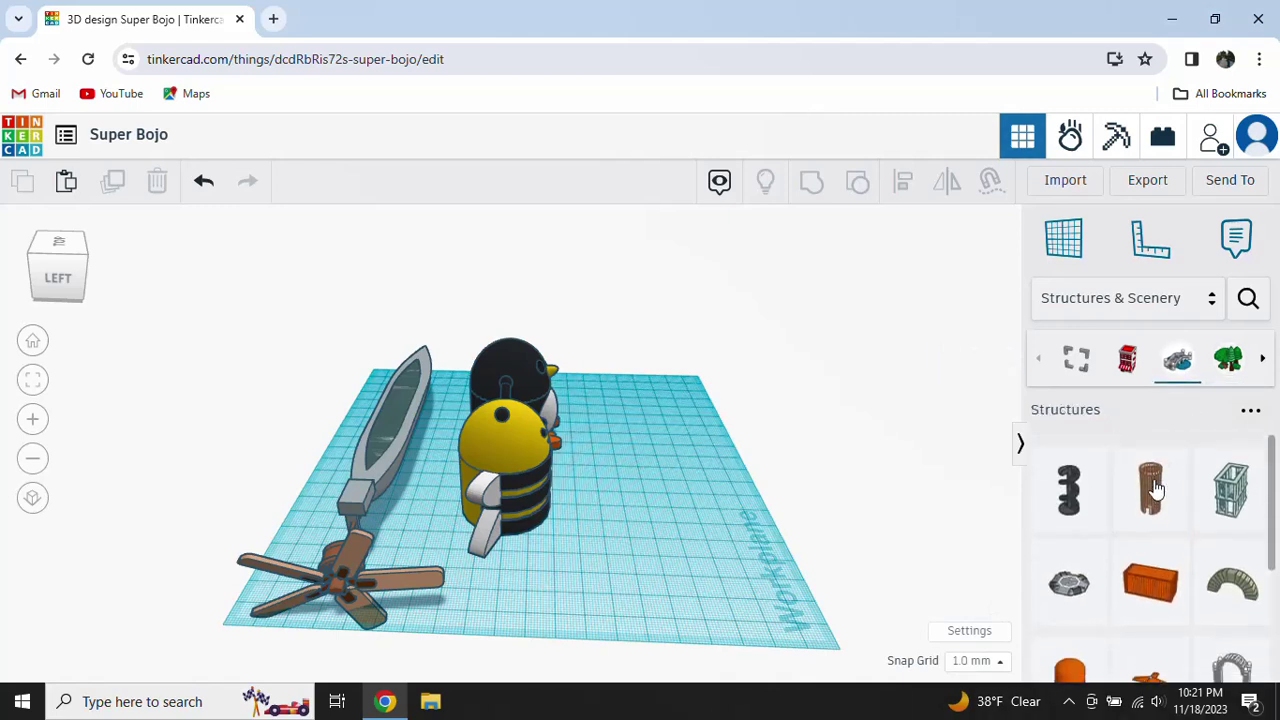
scroll(1152, 490, down, 3)
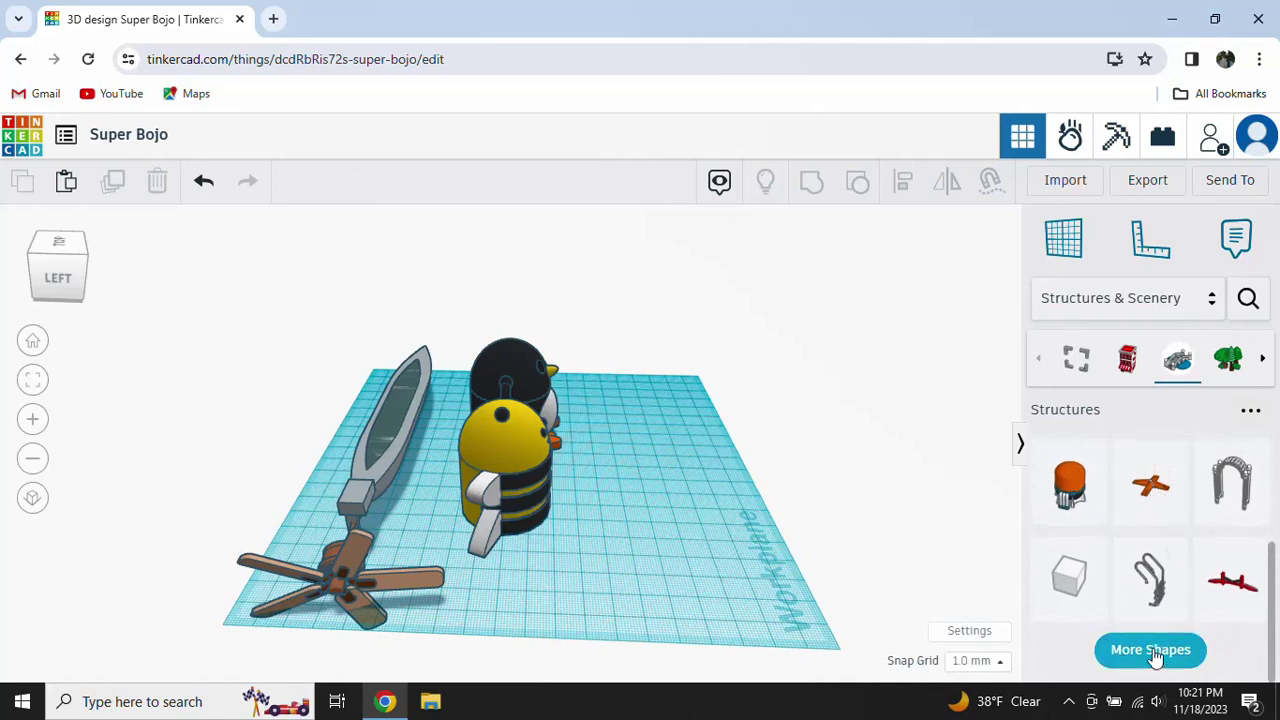
click(1152, 652)
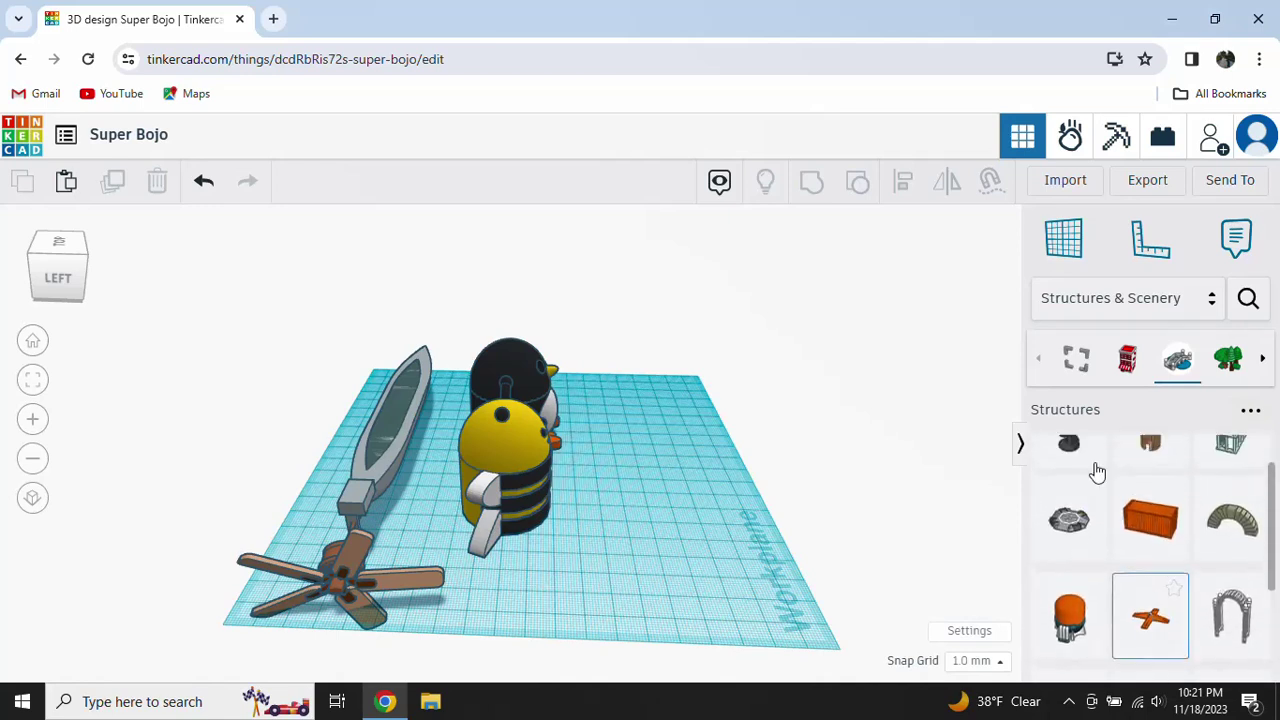
click(1127, 360)
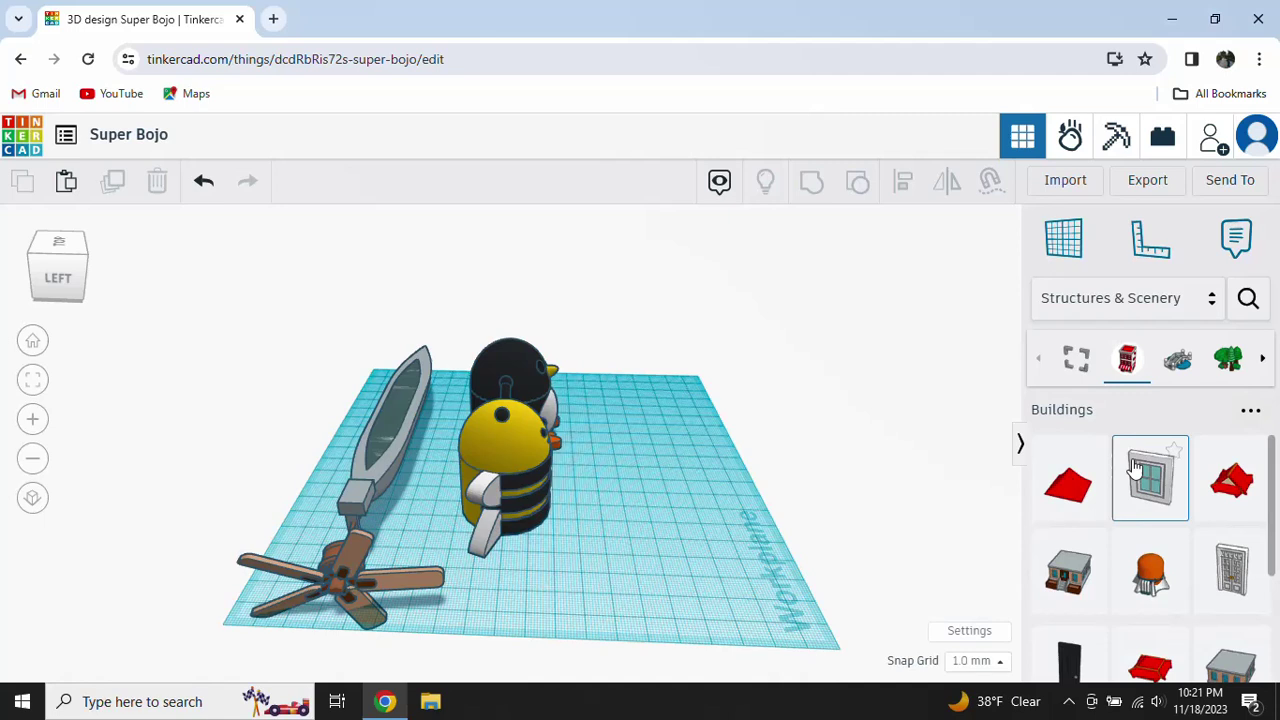
scroll(1132, 466, down, 2)
scroll(1145, 445, up, 2)
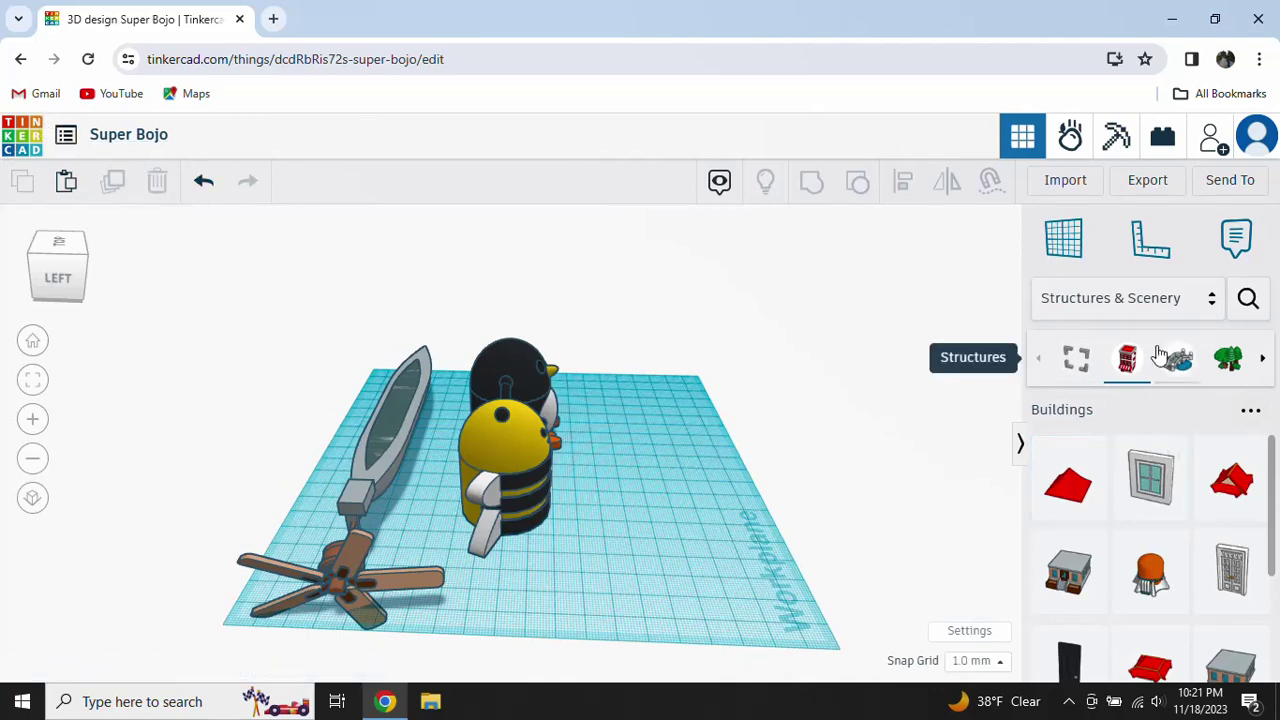
Step: Switch the library to Hardware and load more hardware shapes
click(1105, 300)
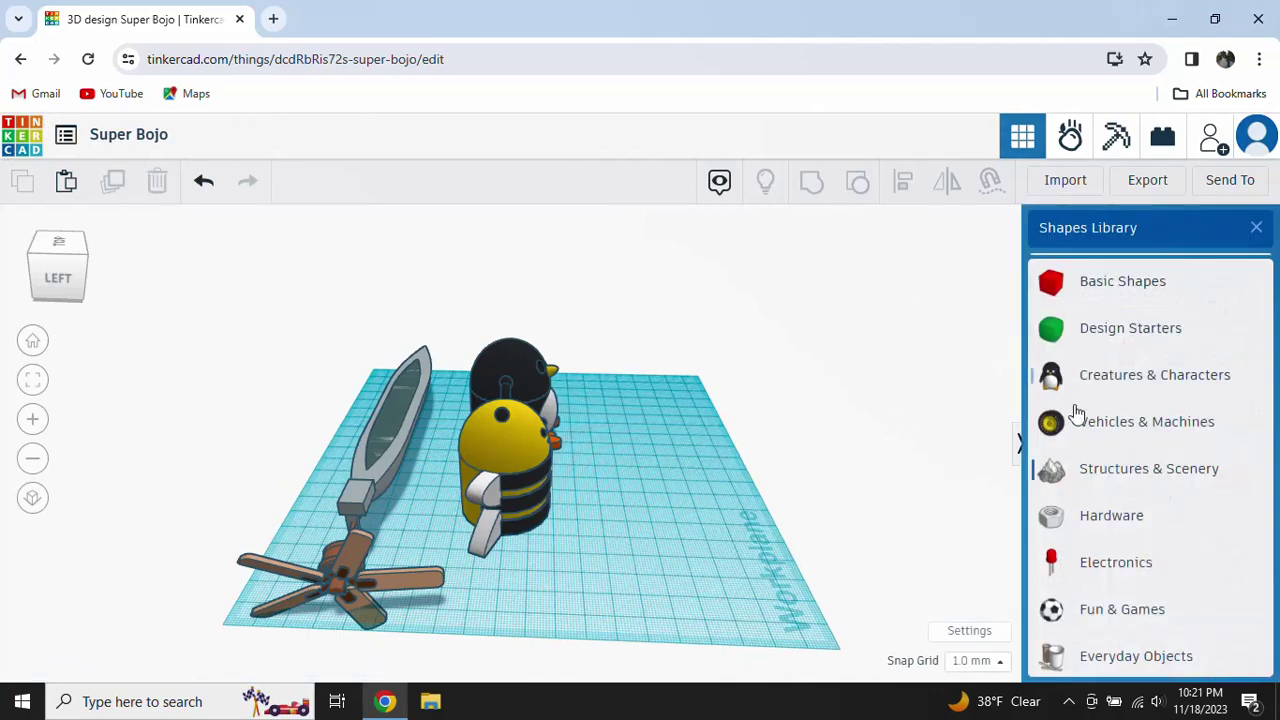
click(1103, 518)
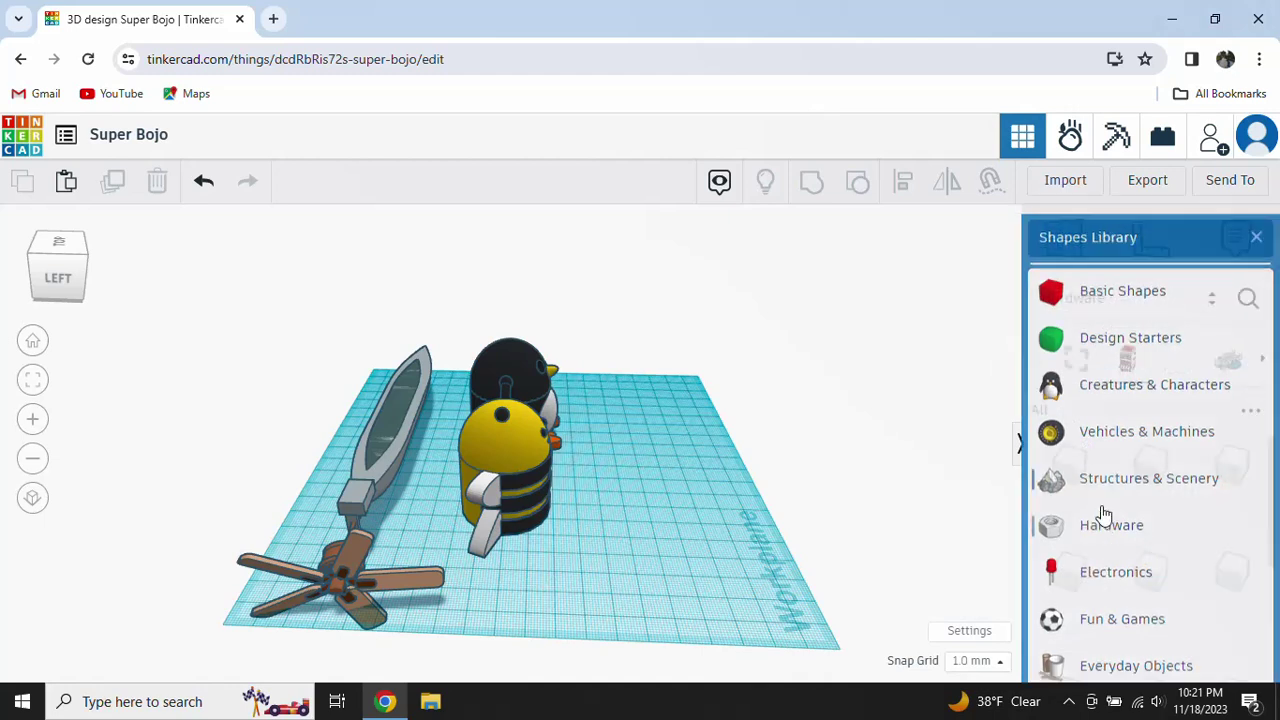
scroll(1195, 523, down, 1)
scroll(1192, 517, down, 1)
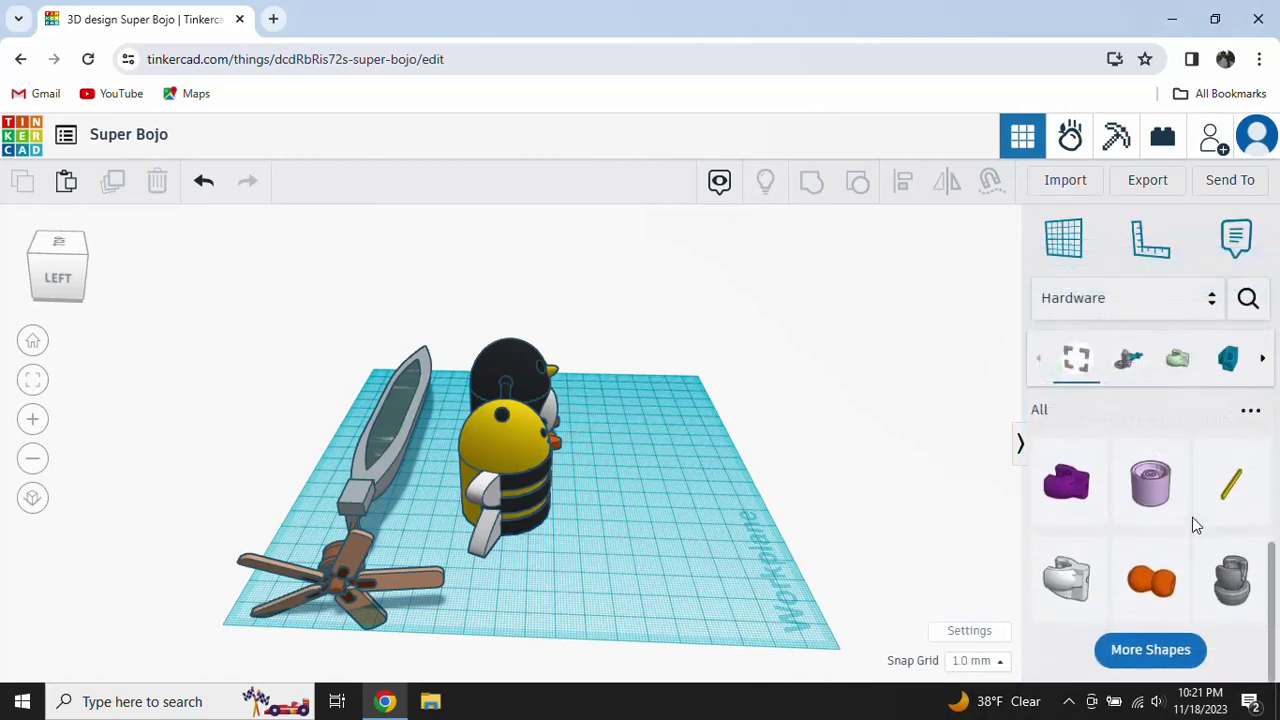
click(1154, 651)
scroll(1160, 568, down, 3)
scroll(1157, 570, down, 1)
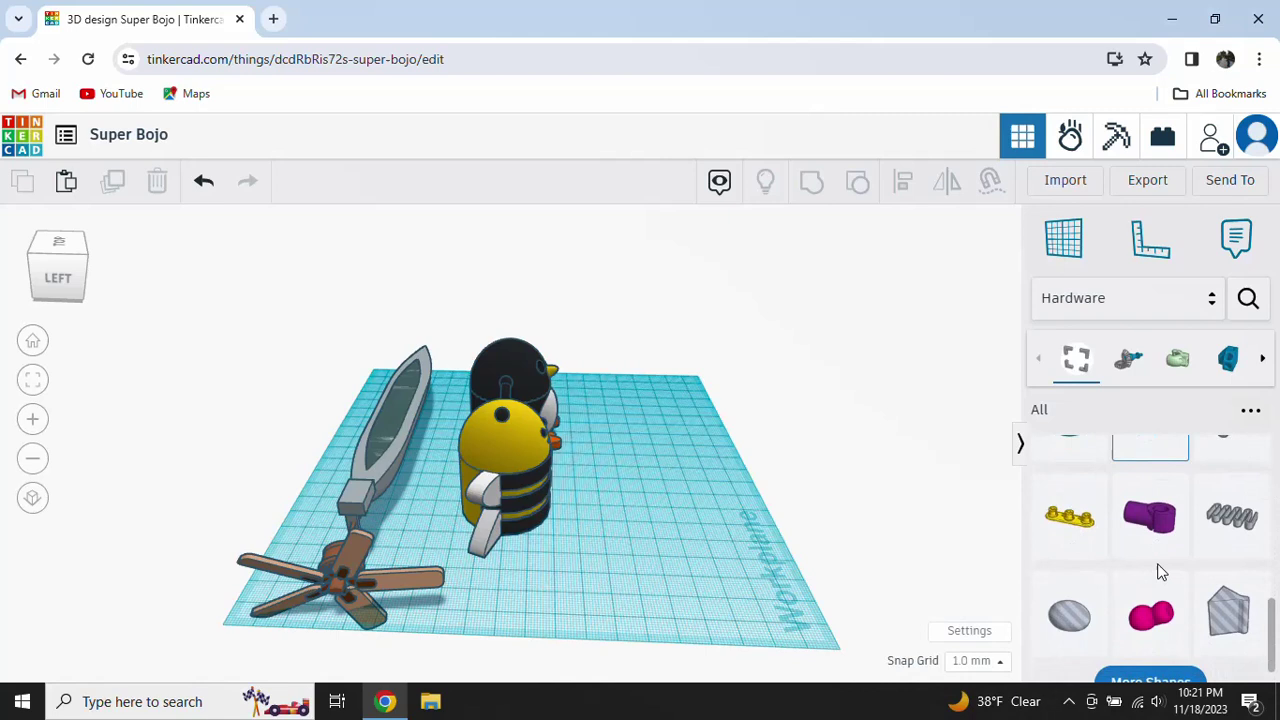
scroll(1210, 460, up, 2)
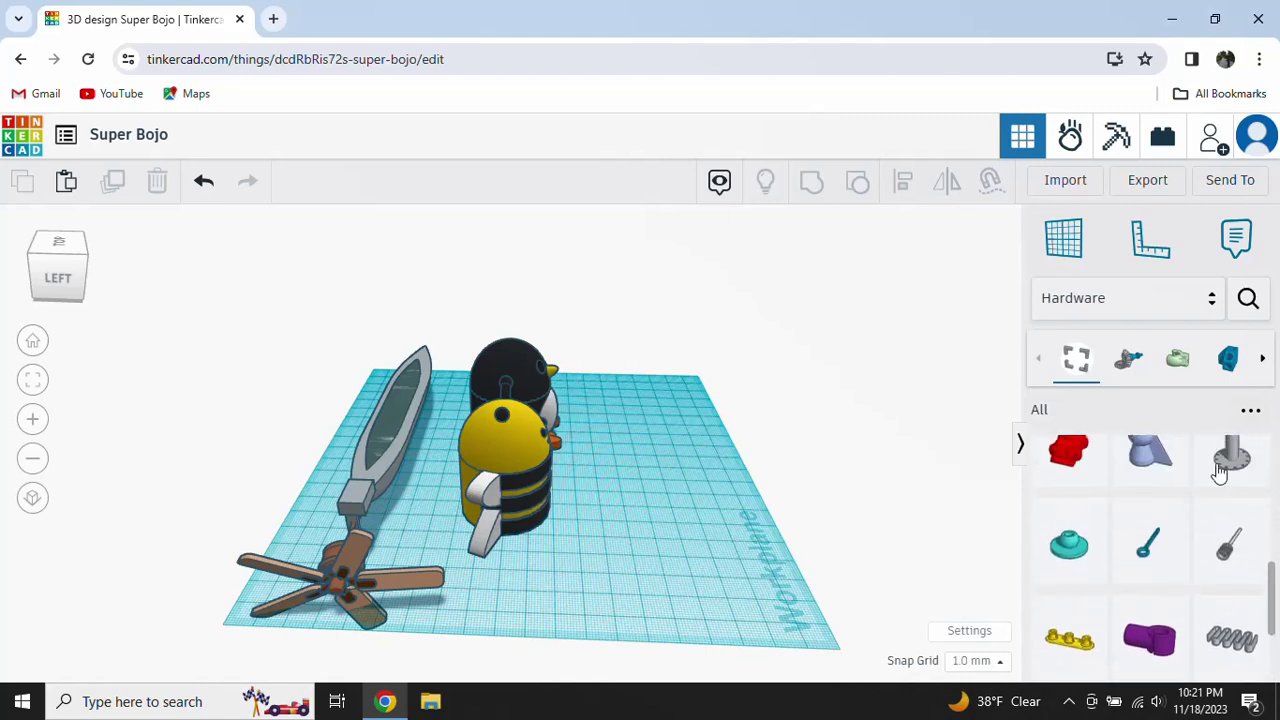
Step: Browse Fittings, Connectors and Gears & Axles, then open the category list
click(1231, 366)
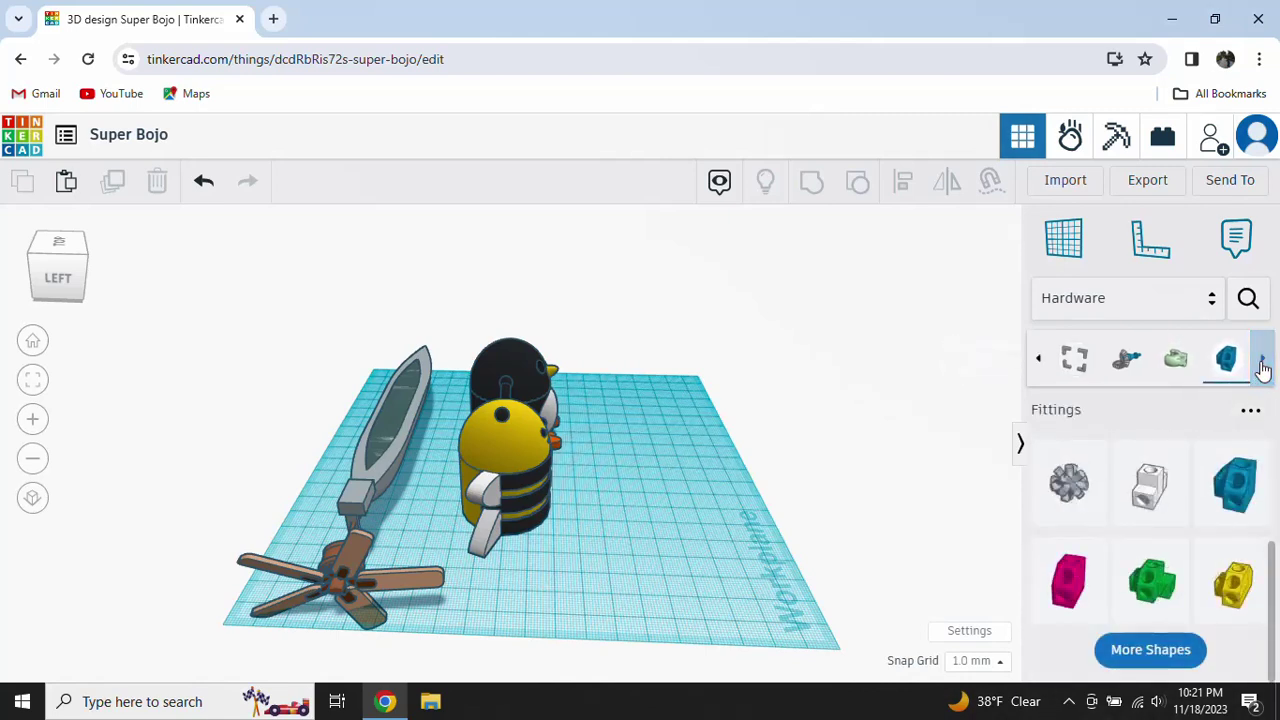
click(1262, 362)
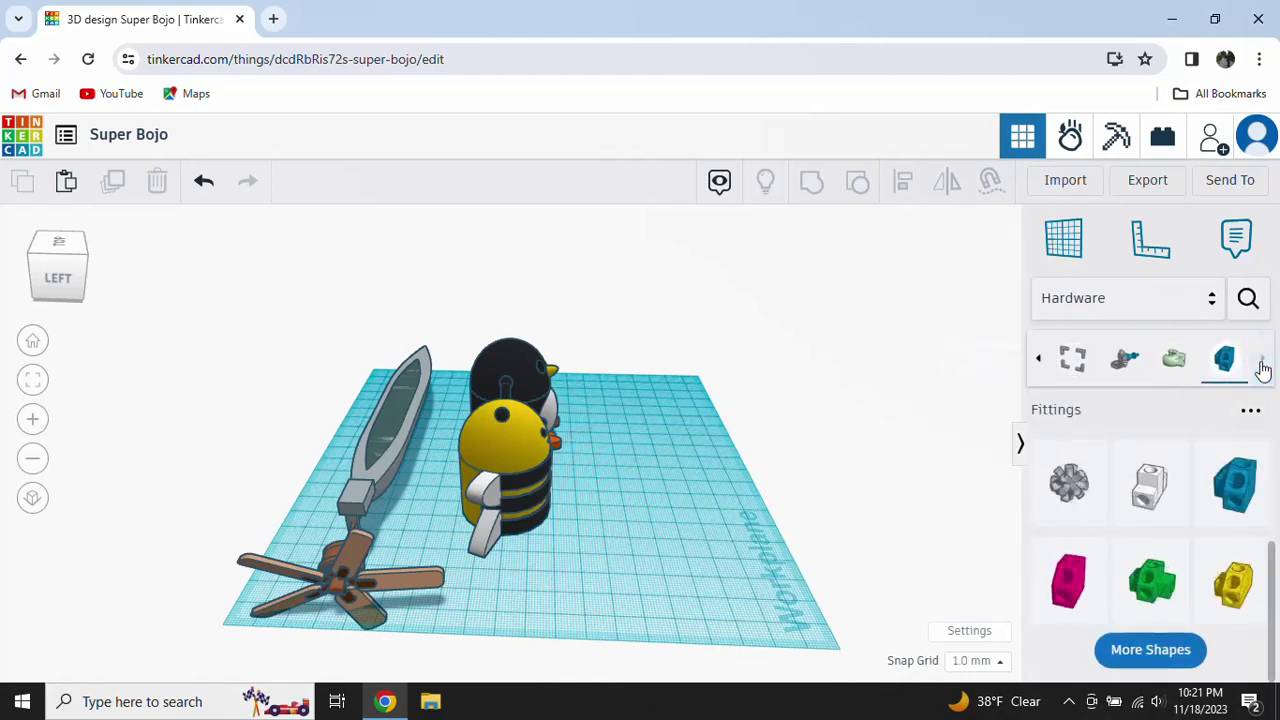
click(1043, 362)
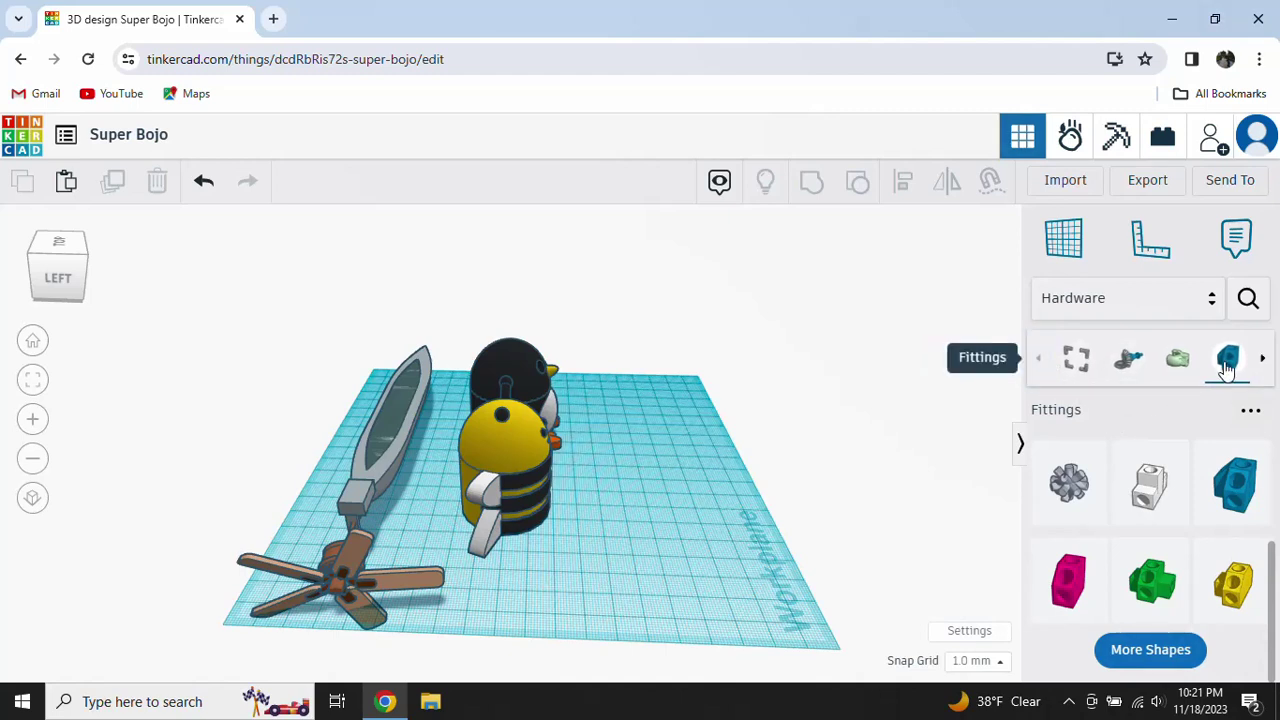
scroll(1150, 528, up, 2)
scroll(1148, 527, down, 2)
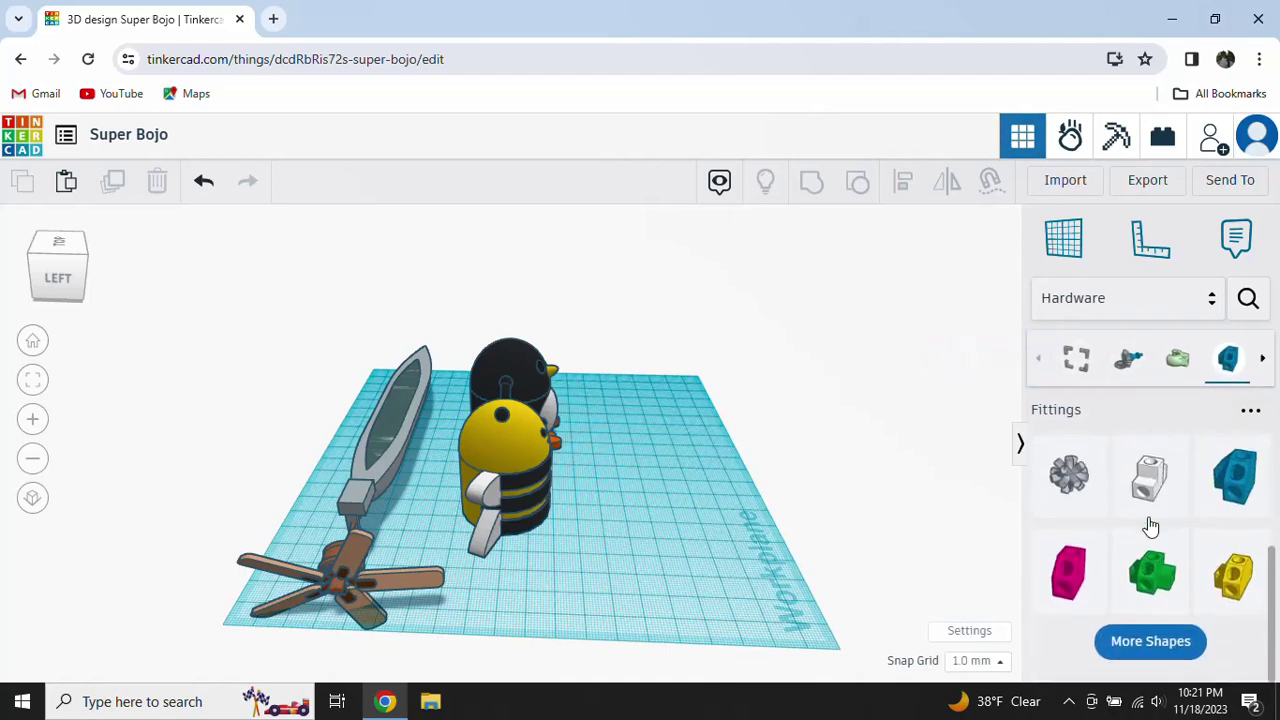
scroll(1146, 524, up, 3)
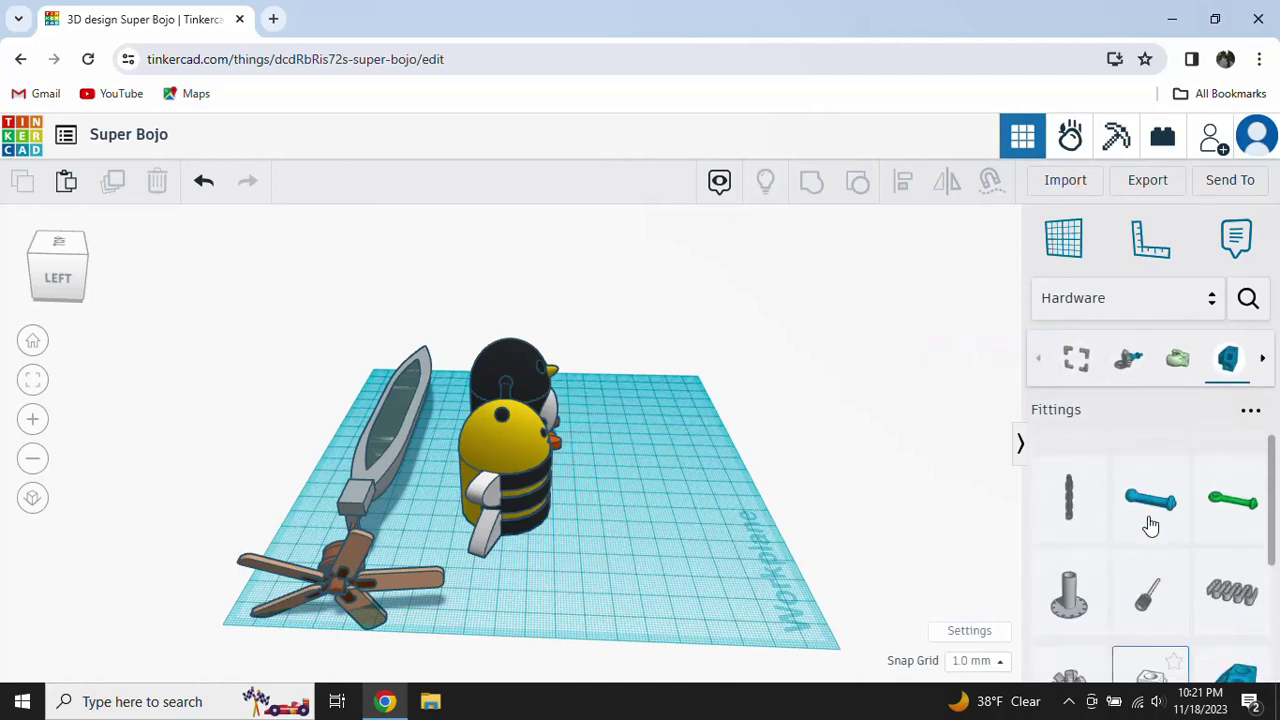
click(1174, 364)
scroll(1160, 480, down, 2)
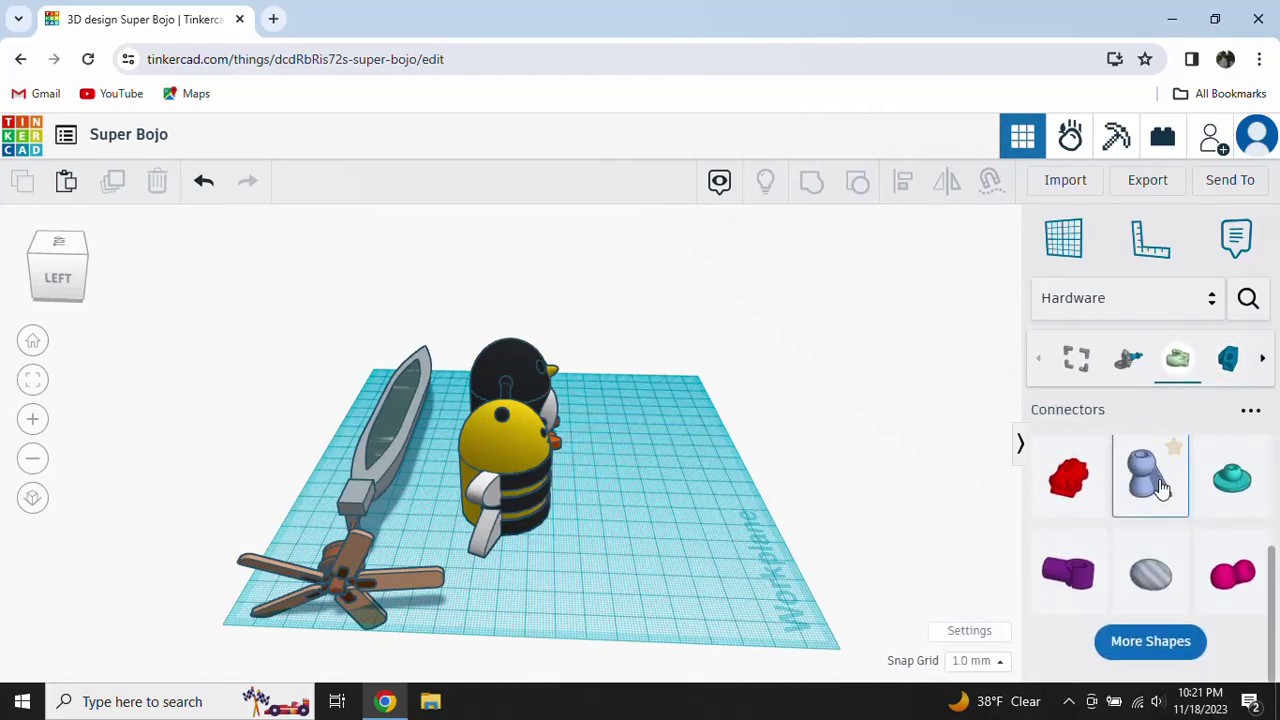
scroll(1160, 491, up, 2)
click(1128, 360)
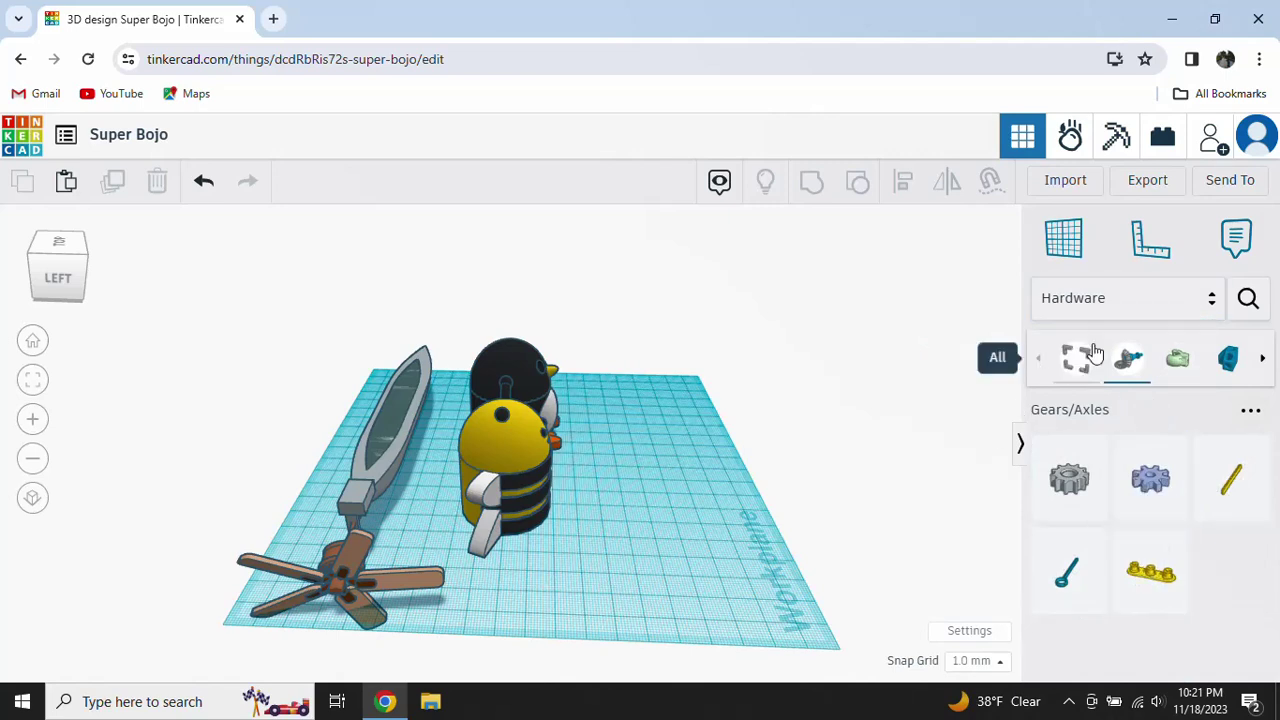
click(1060, 298)
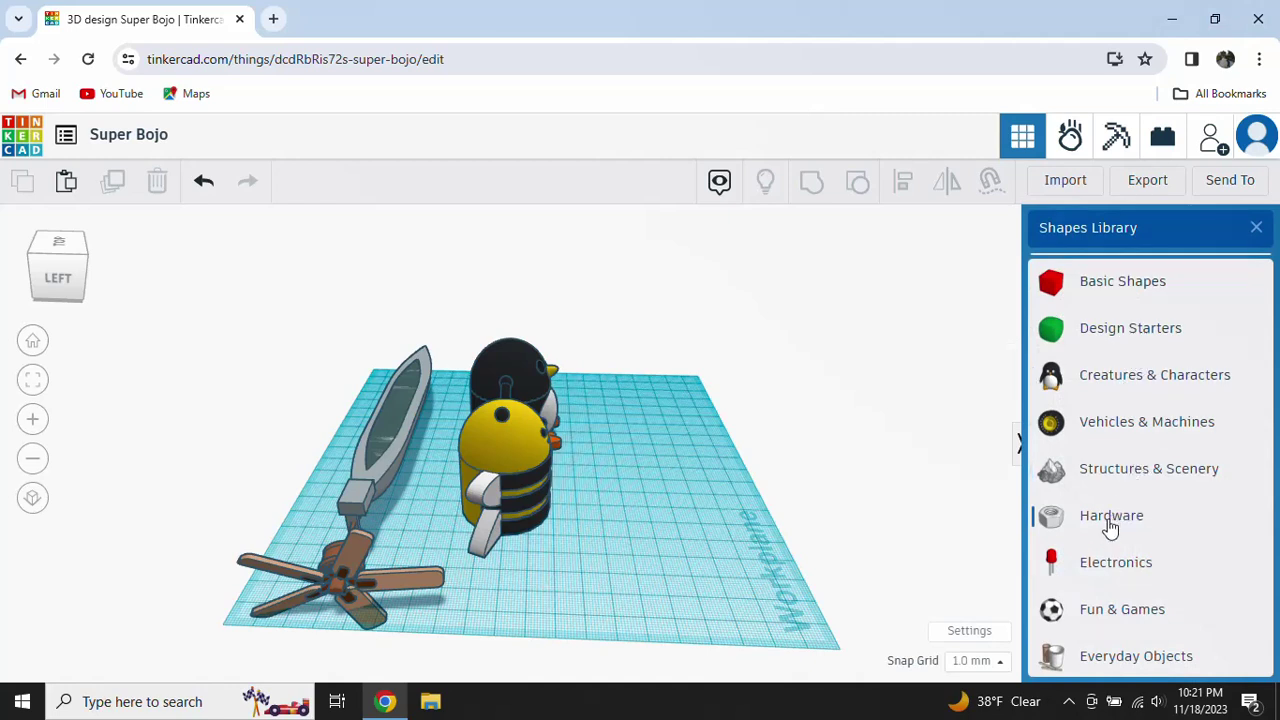
Step: Browse the Hardware shapes, then reopen the shape category list
click(1110, 527)
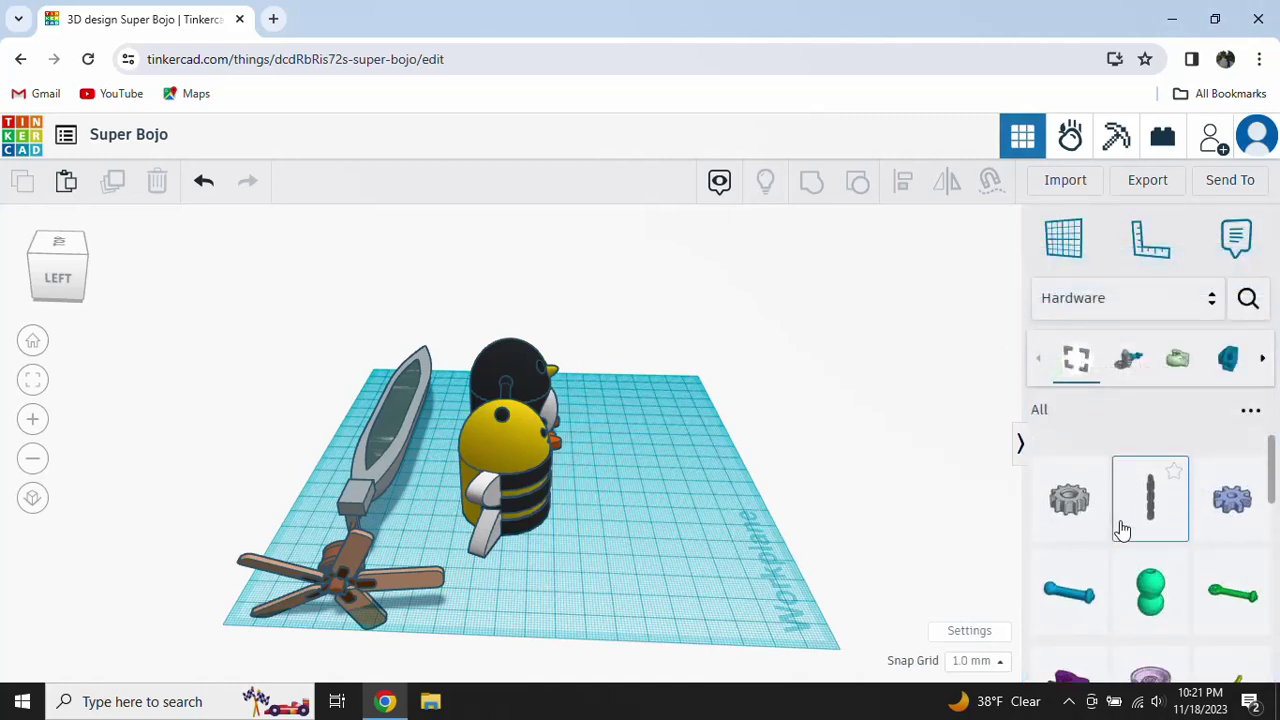
scroll(1140, 480, down, 3)
scroll(1163, 440, down, 1)
click(1138, 291)
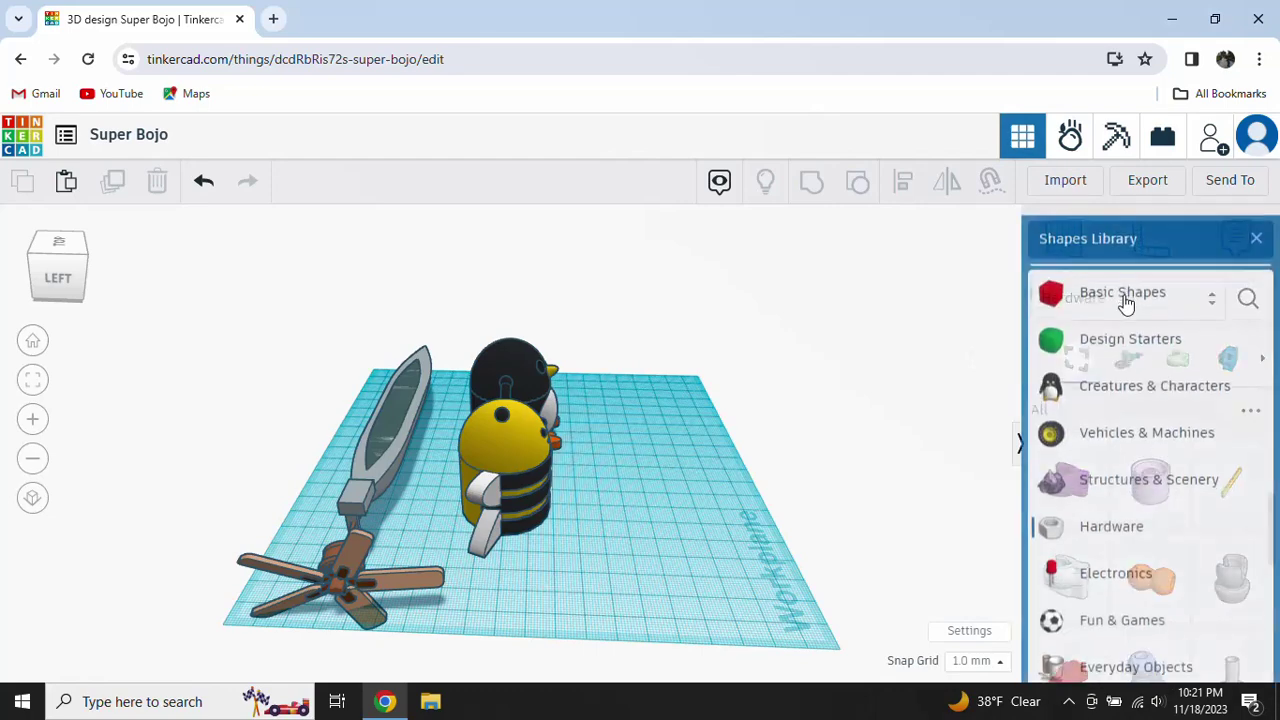
Step: Switch the library to Electronics and load more of its shapes
click(1088, 566)
scroll(1140, 500, up, 4)
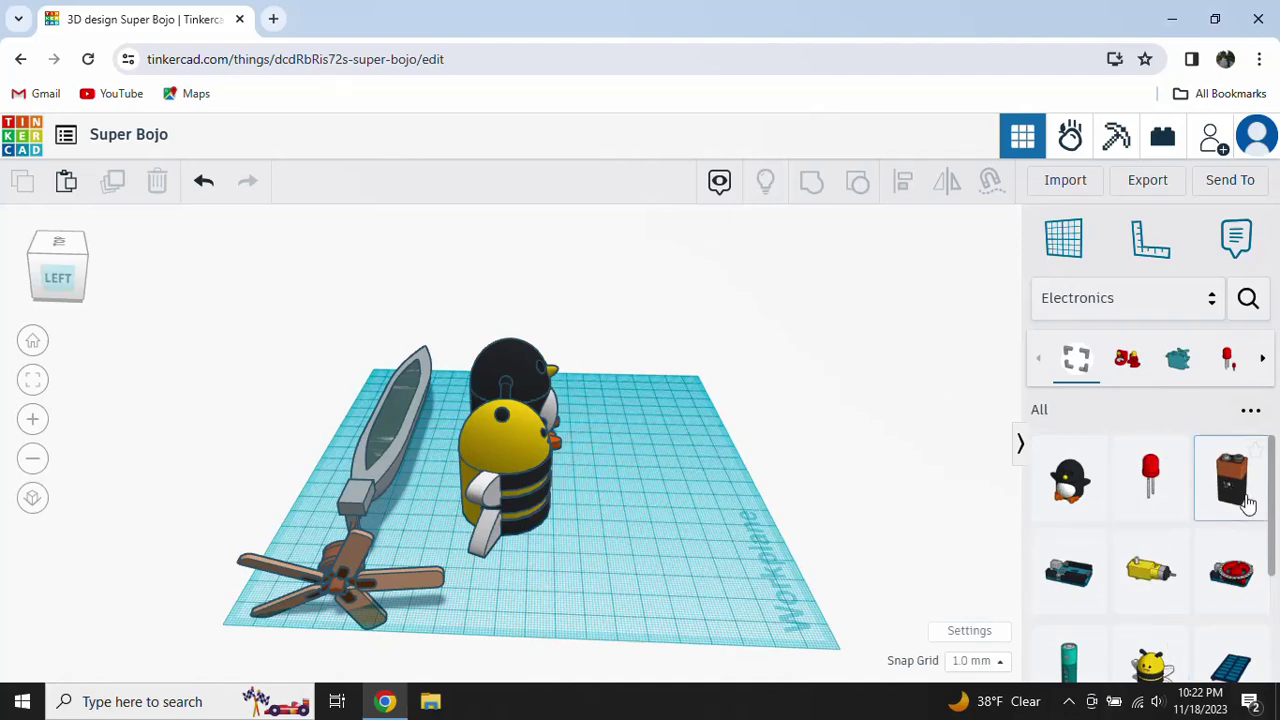
scroll(1226, 440, down, 2)
scroll(1223, 419, down, 1)
scroll(1223, 419, down, 2)
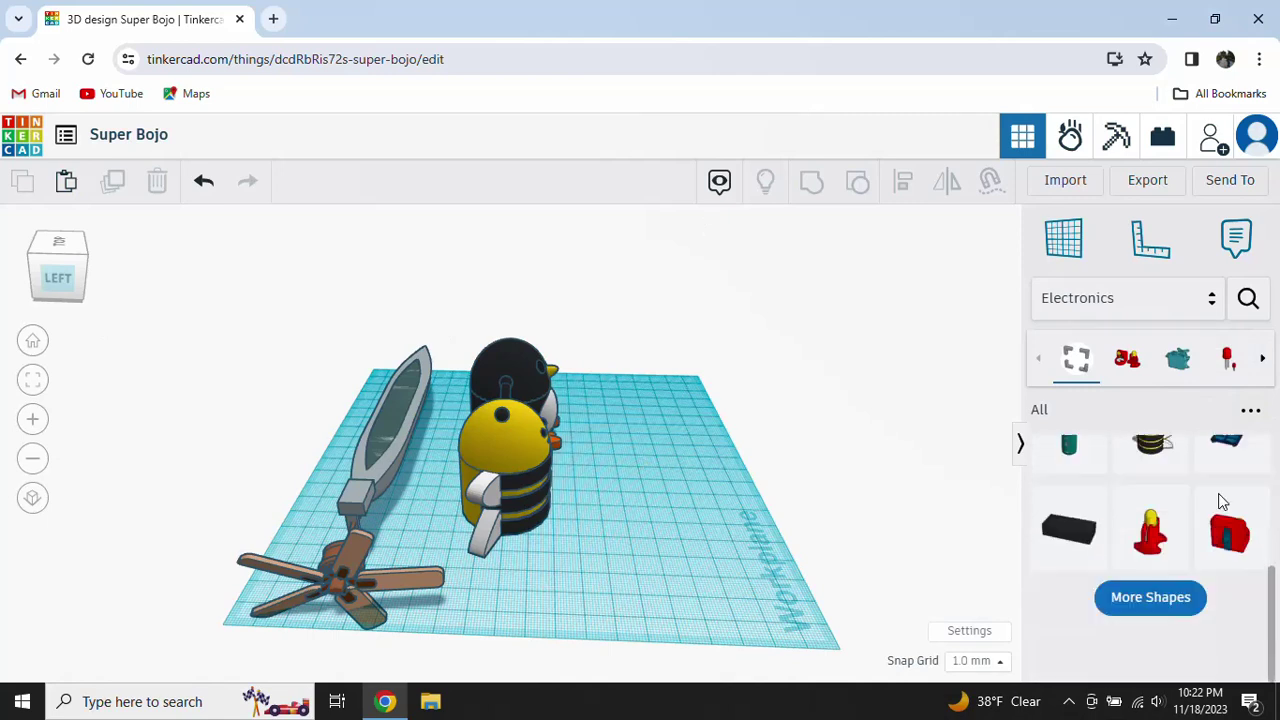
click(1132, 650)
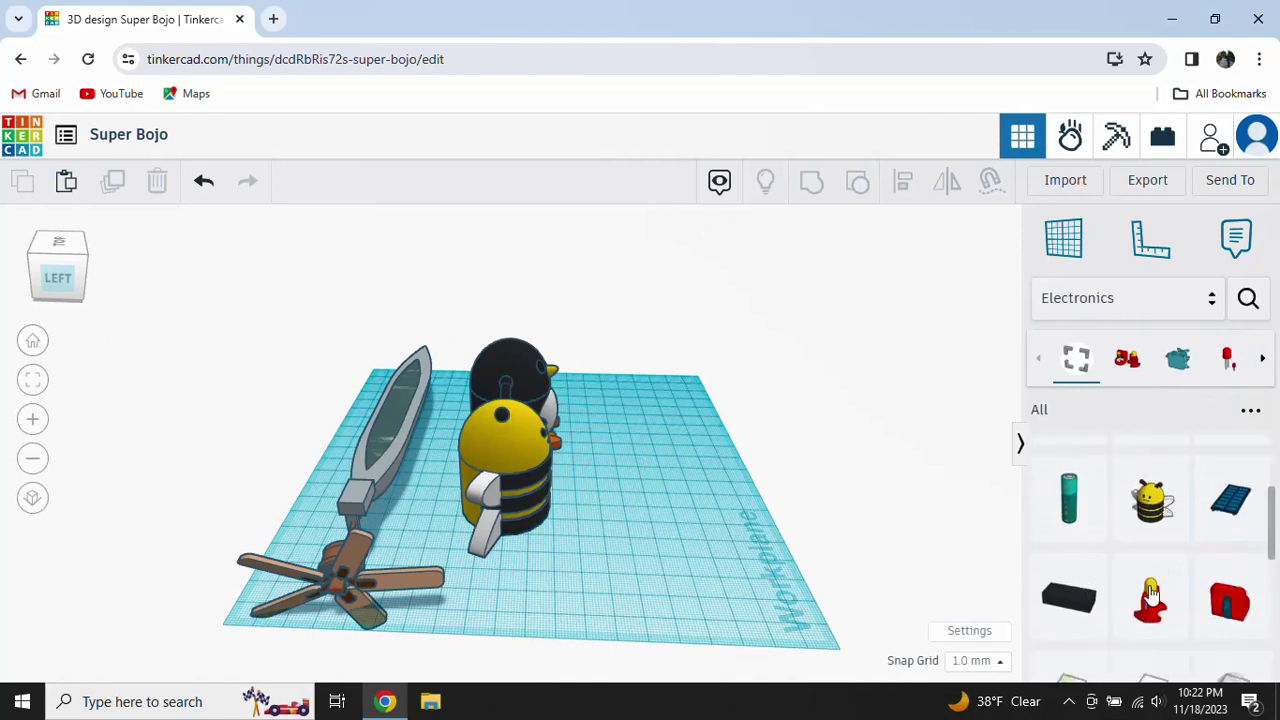
scroll(1152, 594, down, 2)
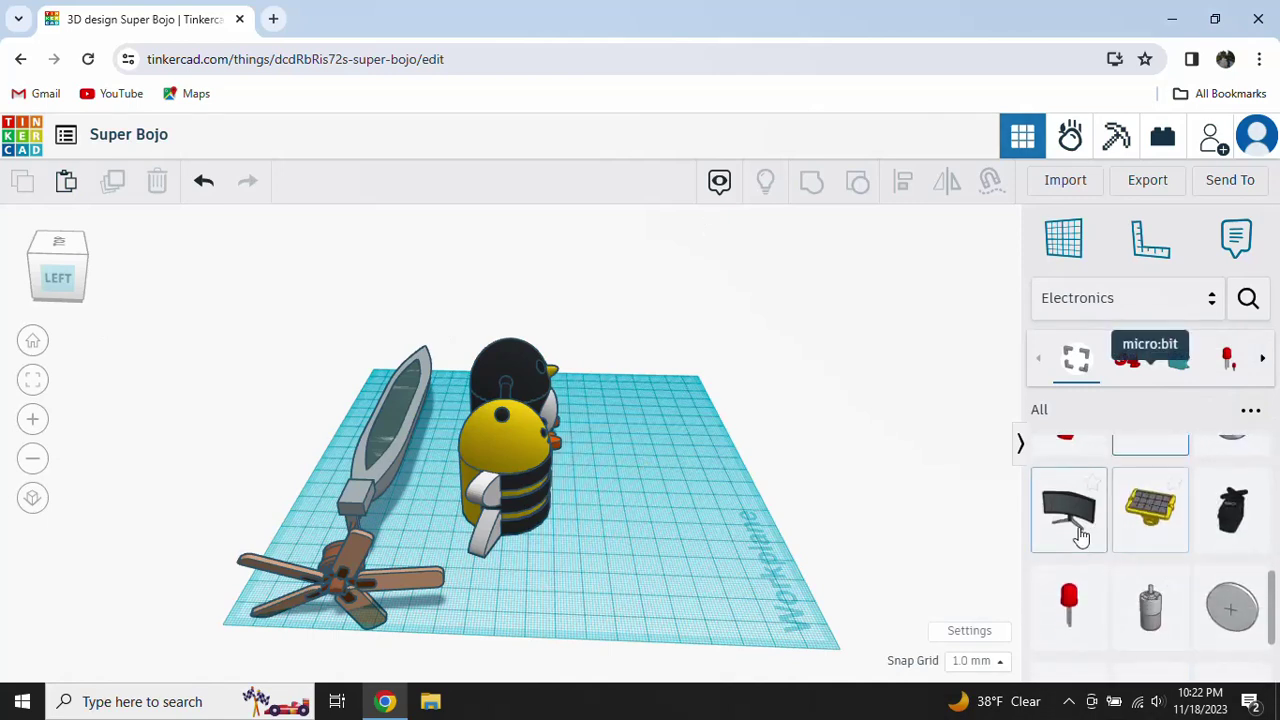
Step: Browse the Electronics Lighting, Motion and Circuit assemblies shape groups
click(1227, 364)
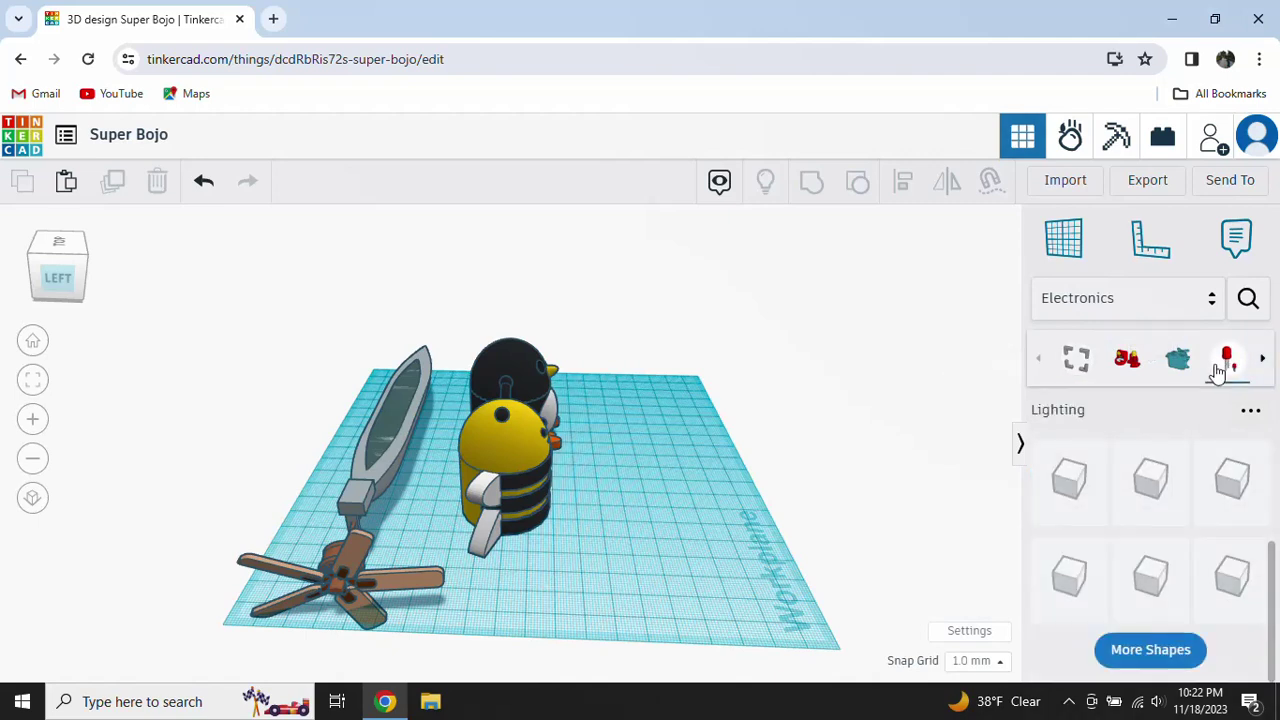
scroll(1148, 550, up, 3)
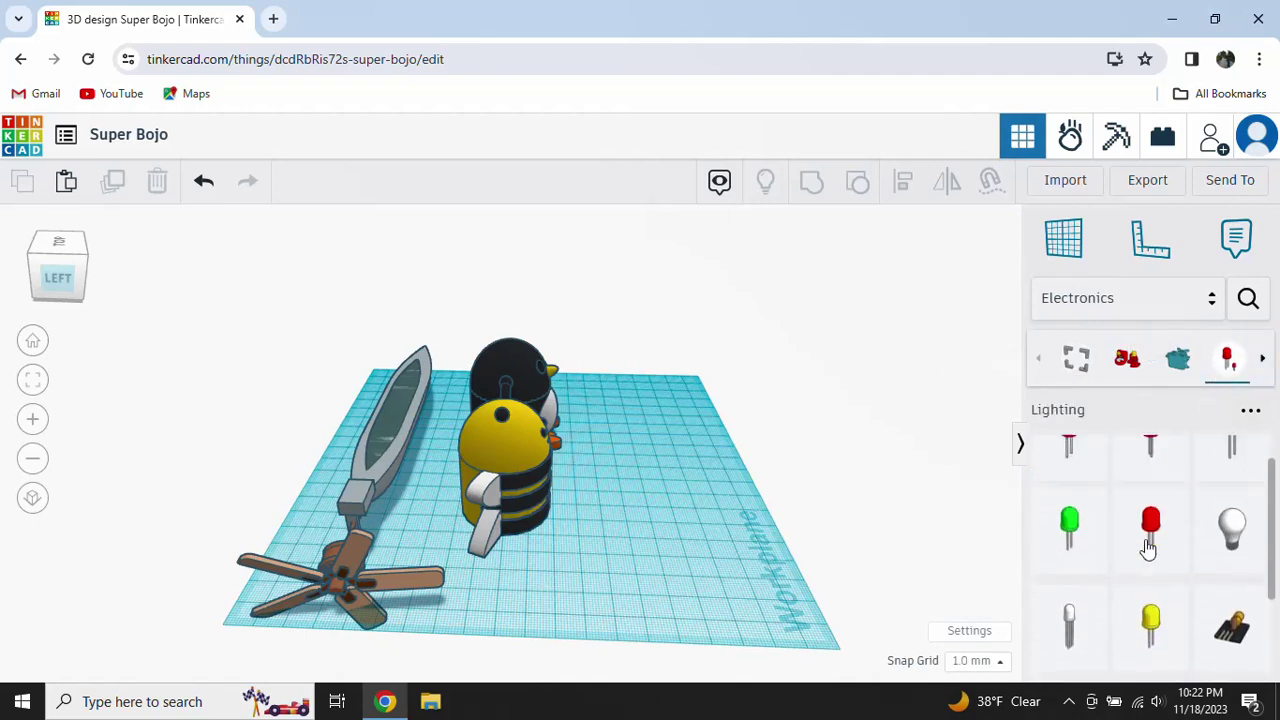
click(1177, 355)
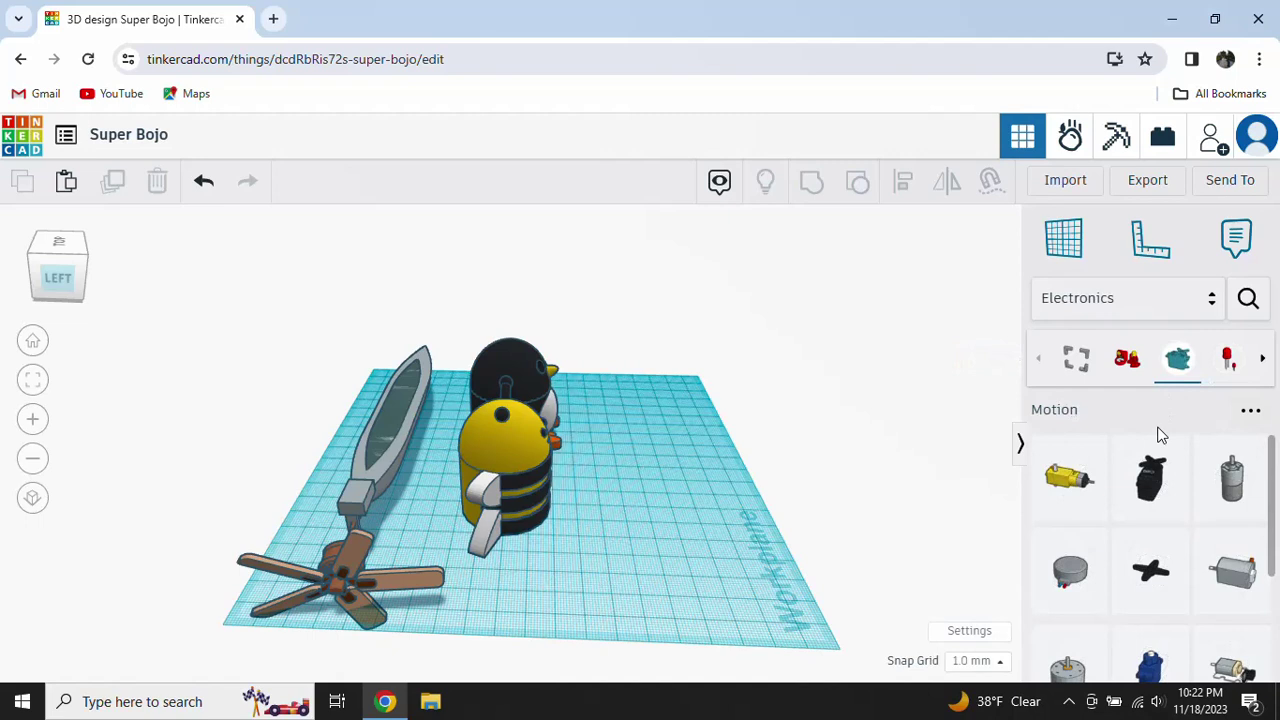
scroll(1155, 490, down, 1)
scroll(1155, 490, down, 2)
scroll(1152, 482, up, 4)
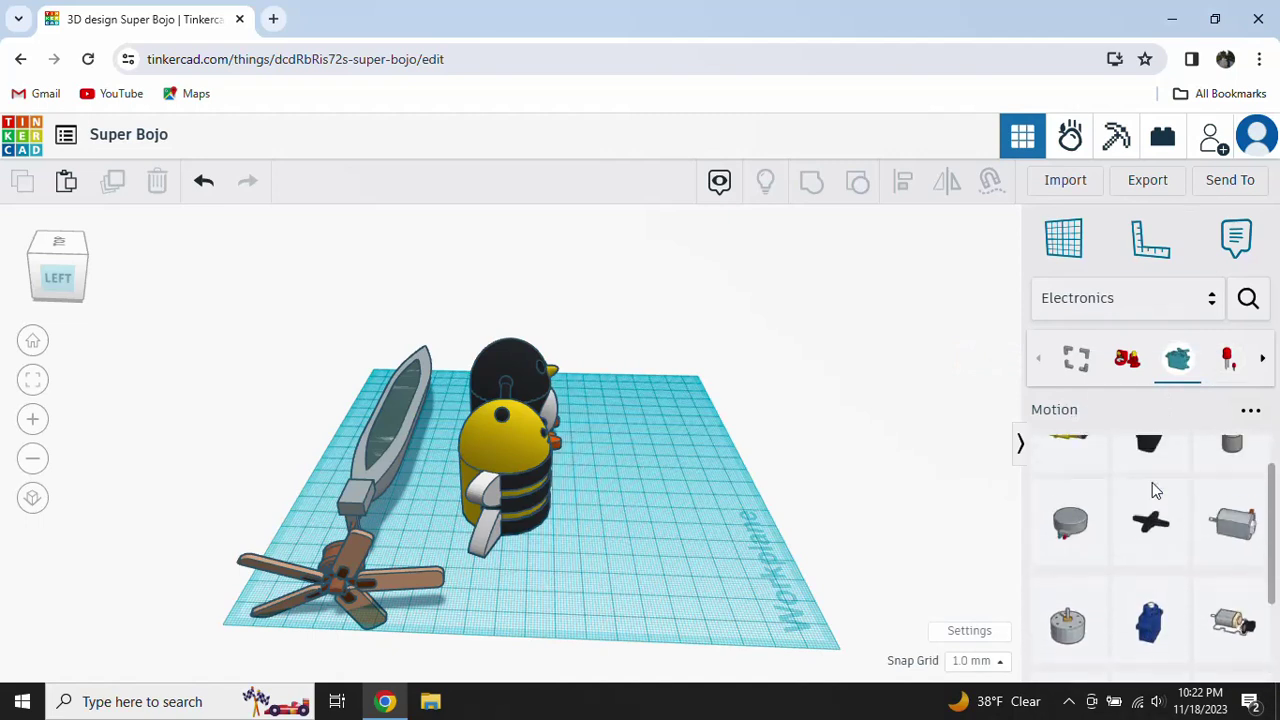
click(1127, 360)
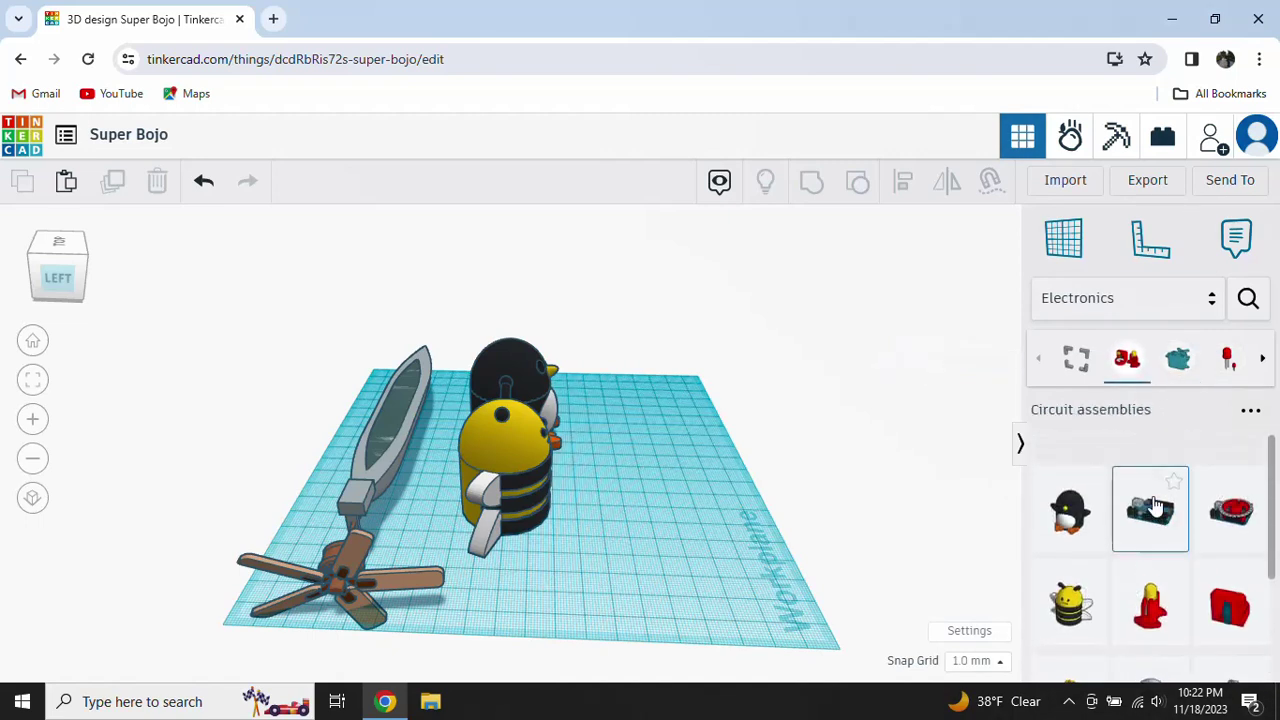
scroll(1150, 500, down, 1)
scroll(1155, 505, down, 2)
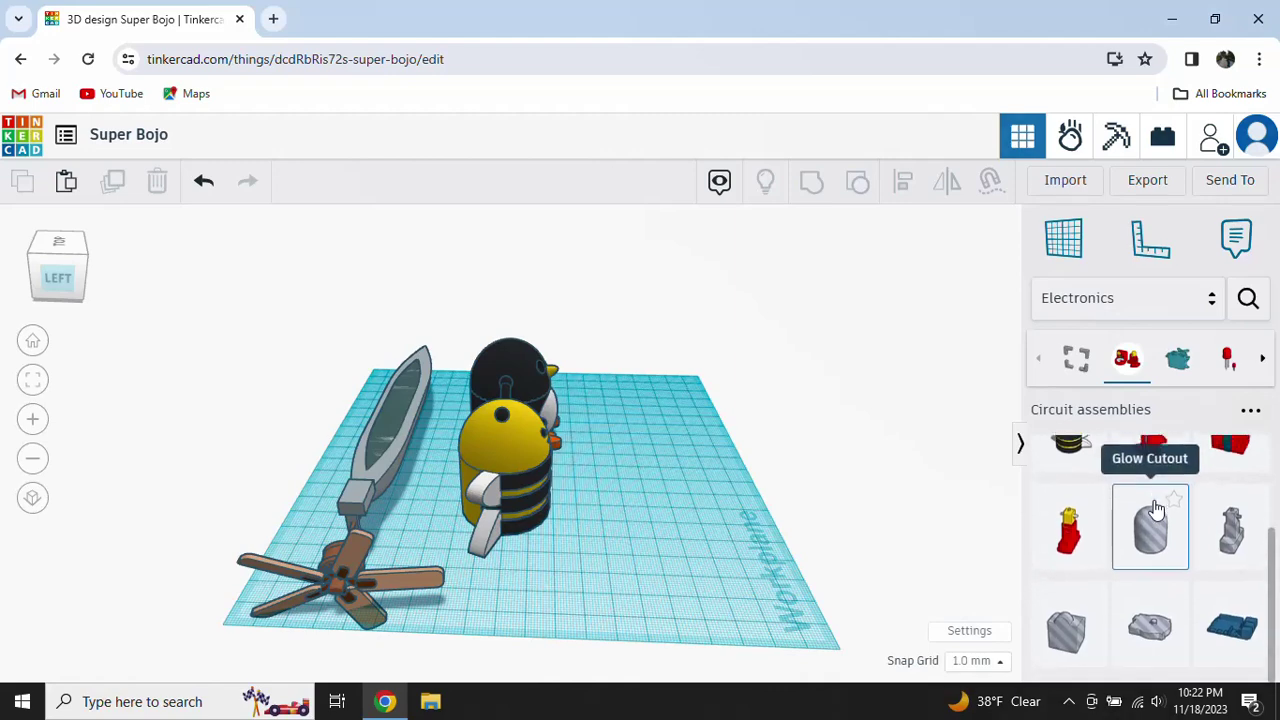
scroll(1155, 505, up, 3)
Step: Switch the library to Fun & Games and browse its Playground shapes
click(1148, 300)
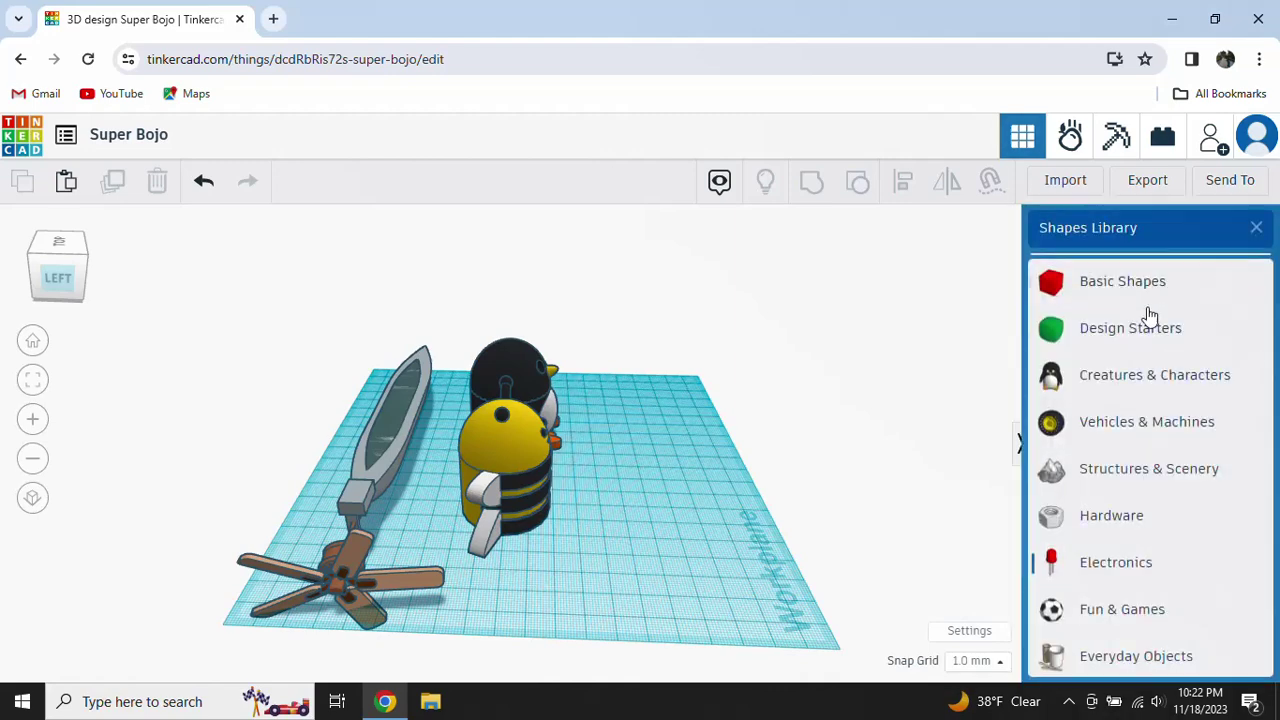
click(1110, 607)
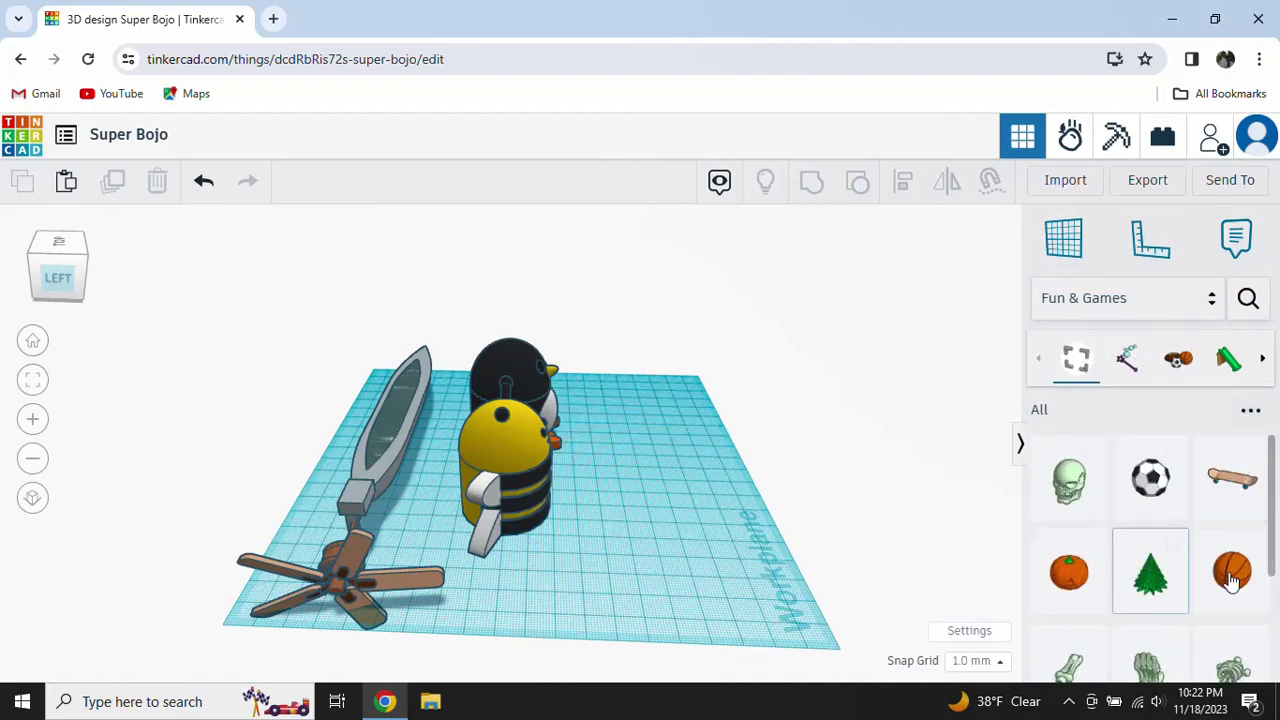
scroll(1171, 543, down, 3)
scroll(1171, 543, up, 3)
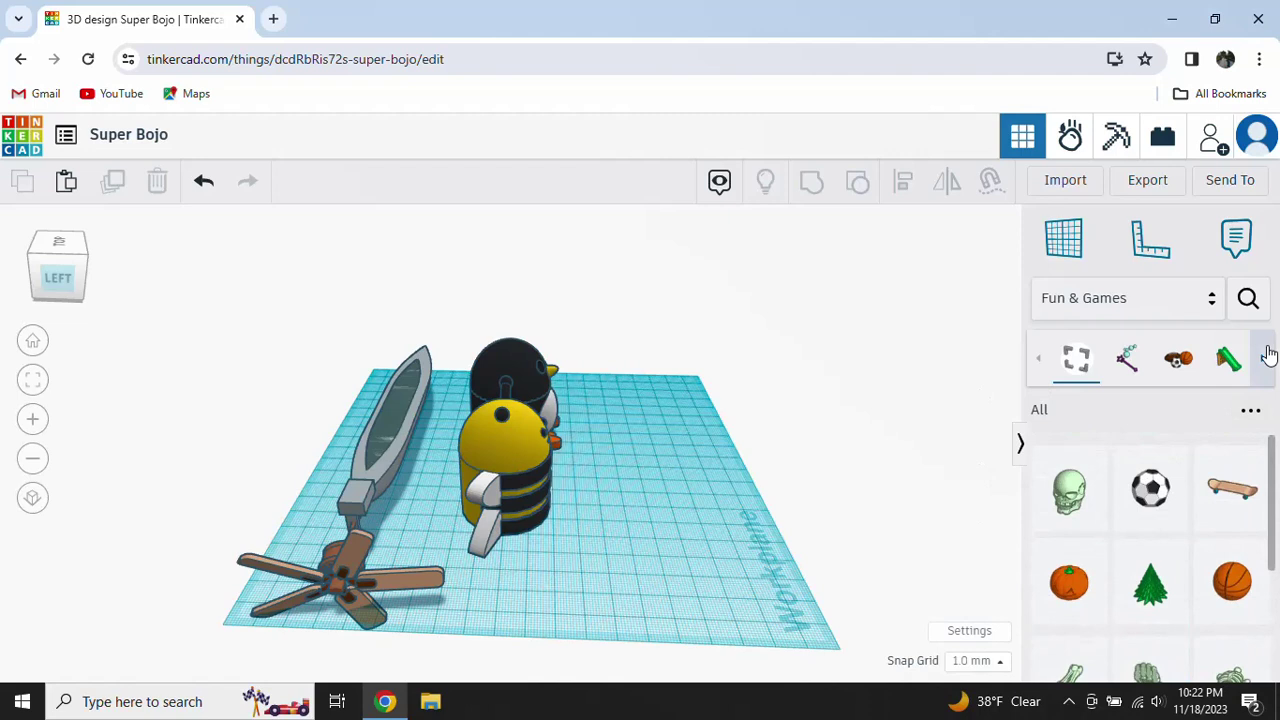
click(1224, 360)
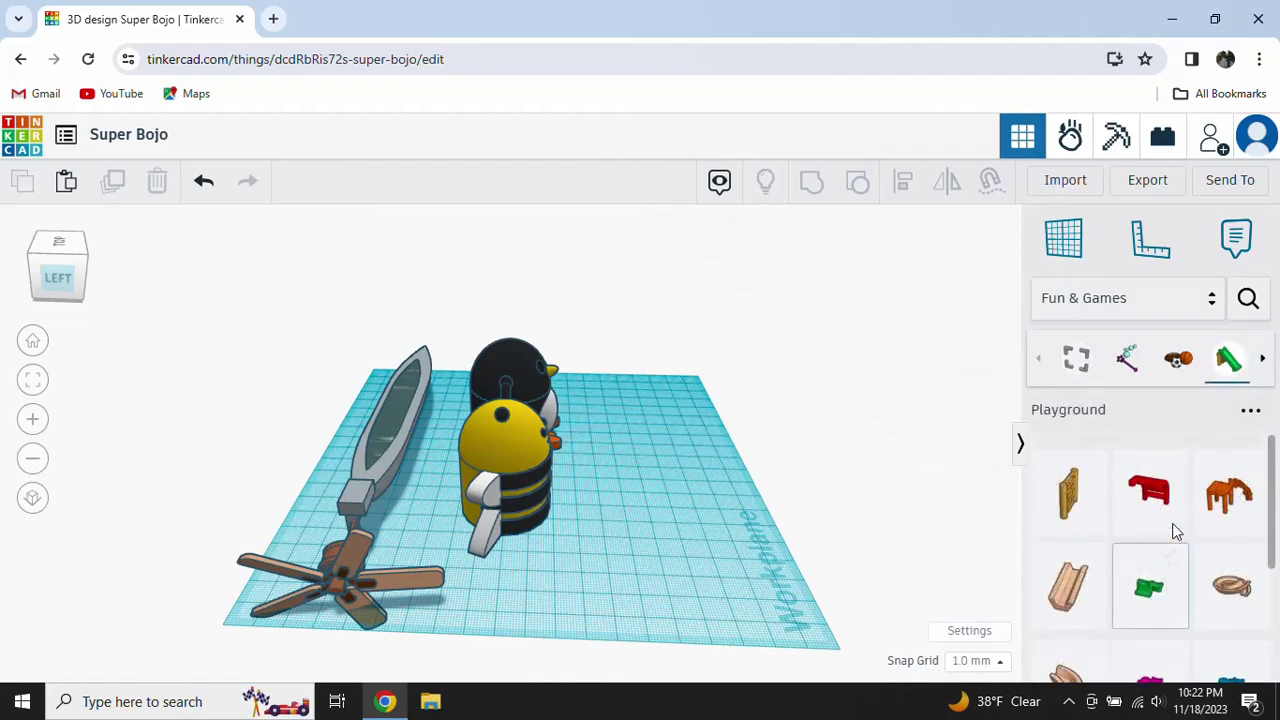
scroll(1171, 534, down, 3)
scroll(1173, 528, down, 2)
scroll(1180, 500, up, 3)
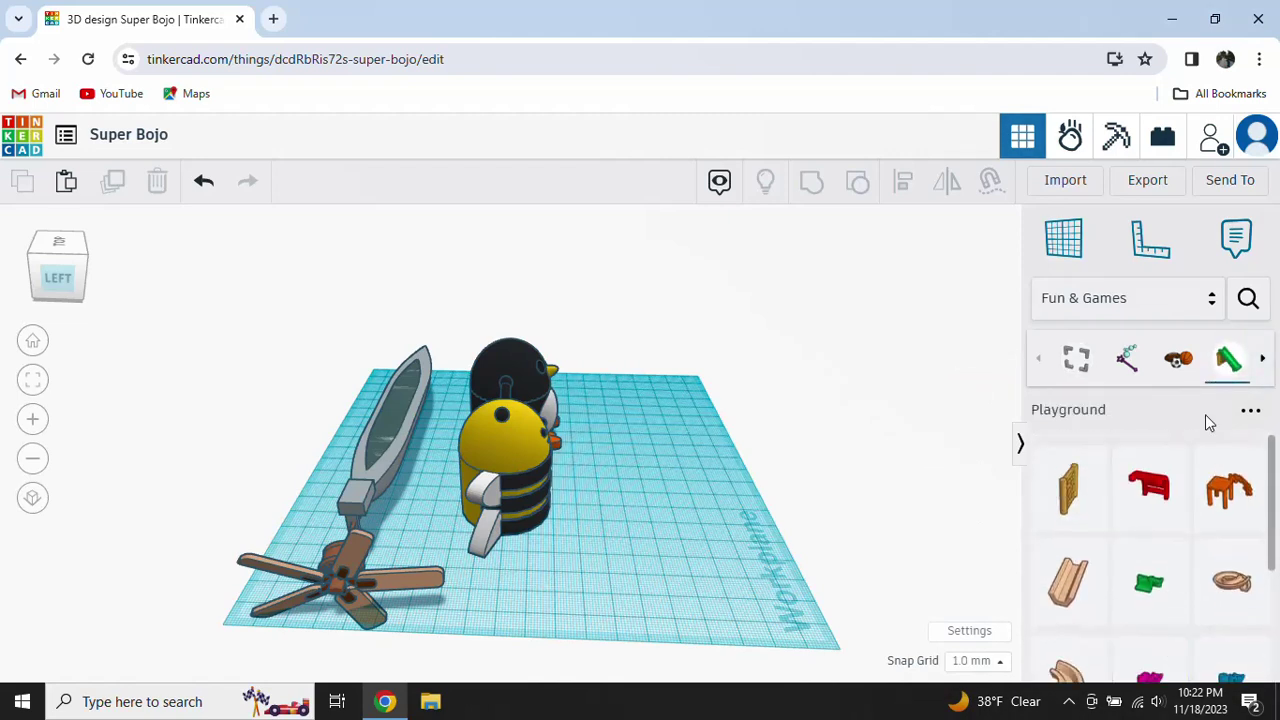
Step: Browse the Sports and Toys shapes, then reopen the category list
click(1178, 358)
scroll(1166, 510, down, 3)
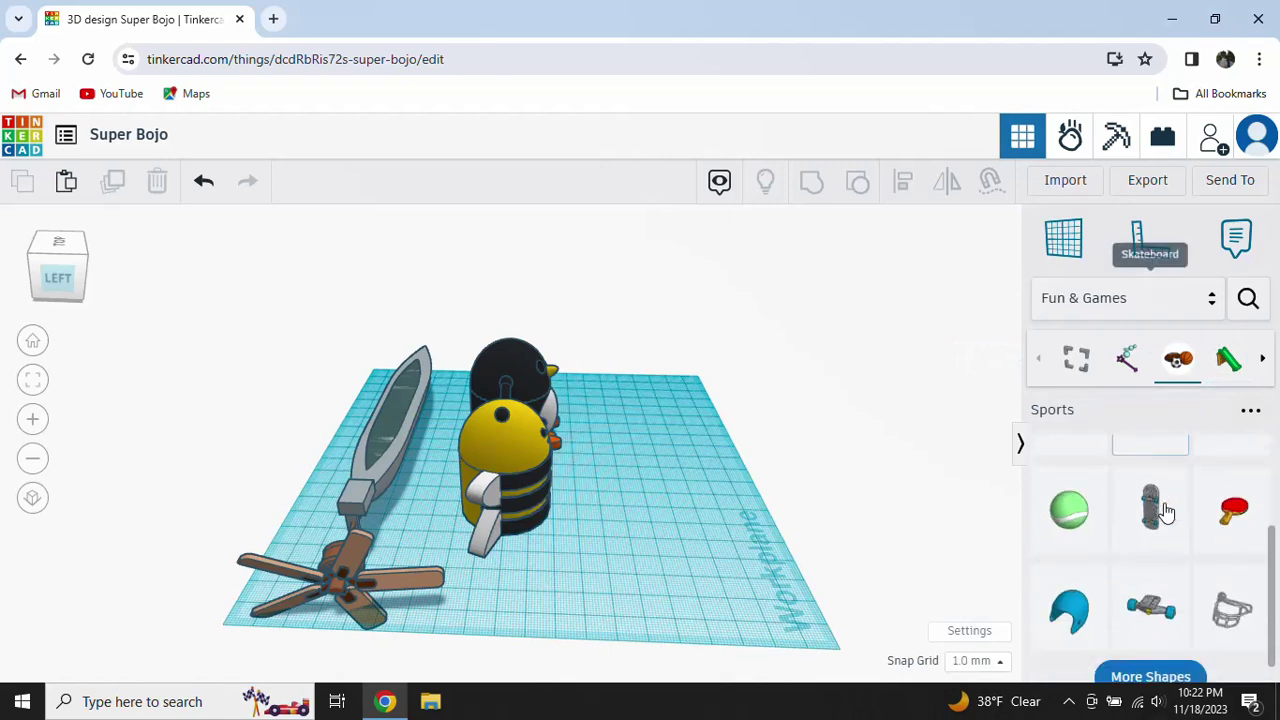
scroll(1166, 508, up, 3)
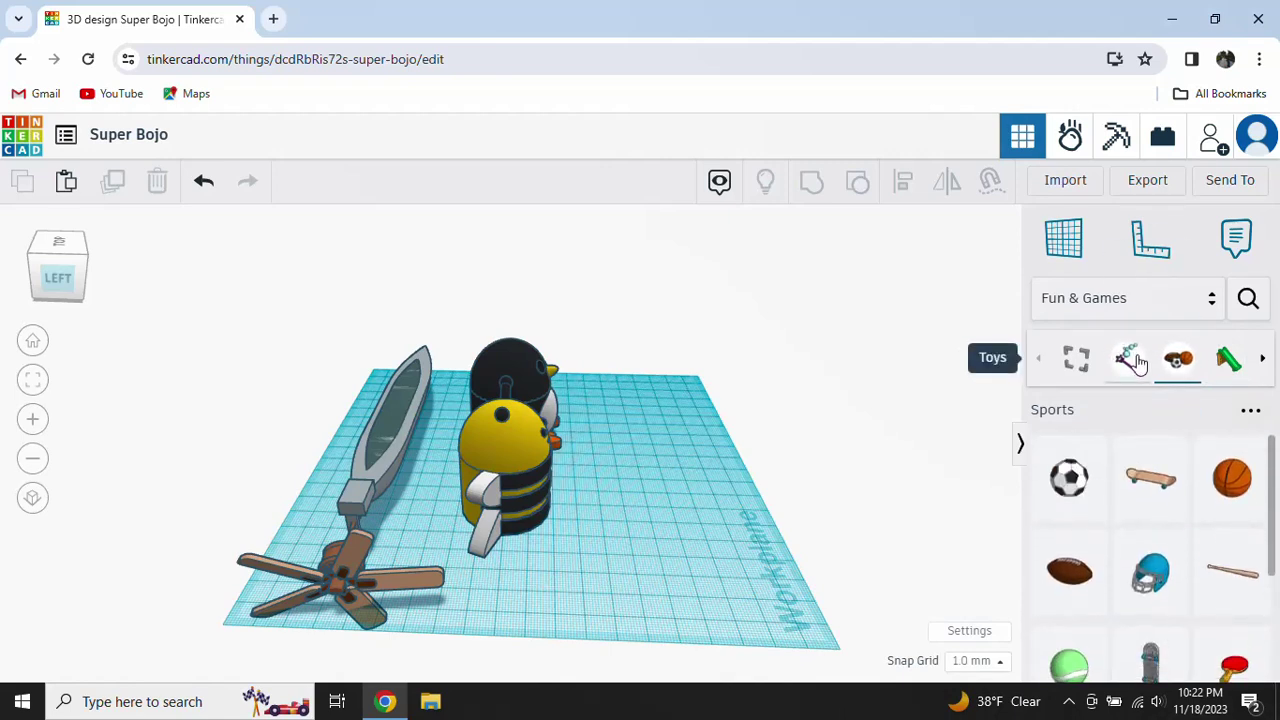
click(1128, 360)
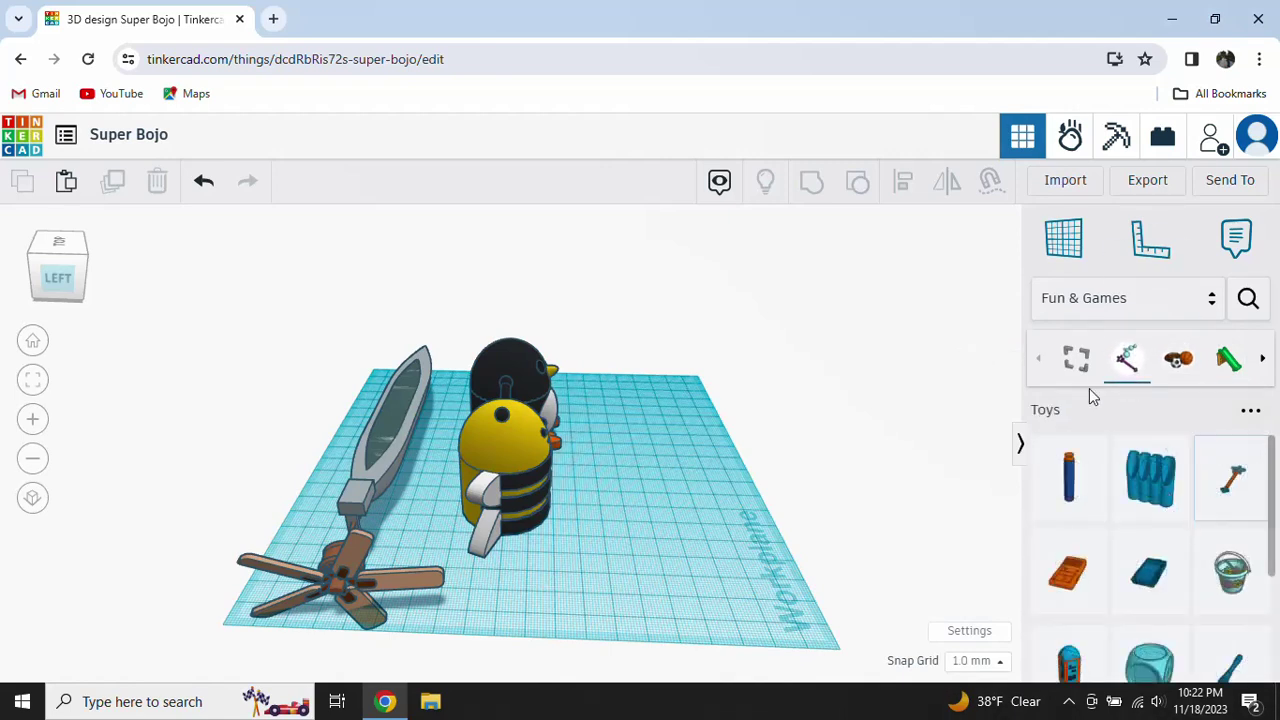
scroll(1103, 470, down, 2)
scroll(1103, 514, down, 3)
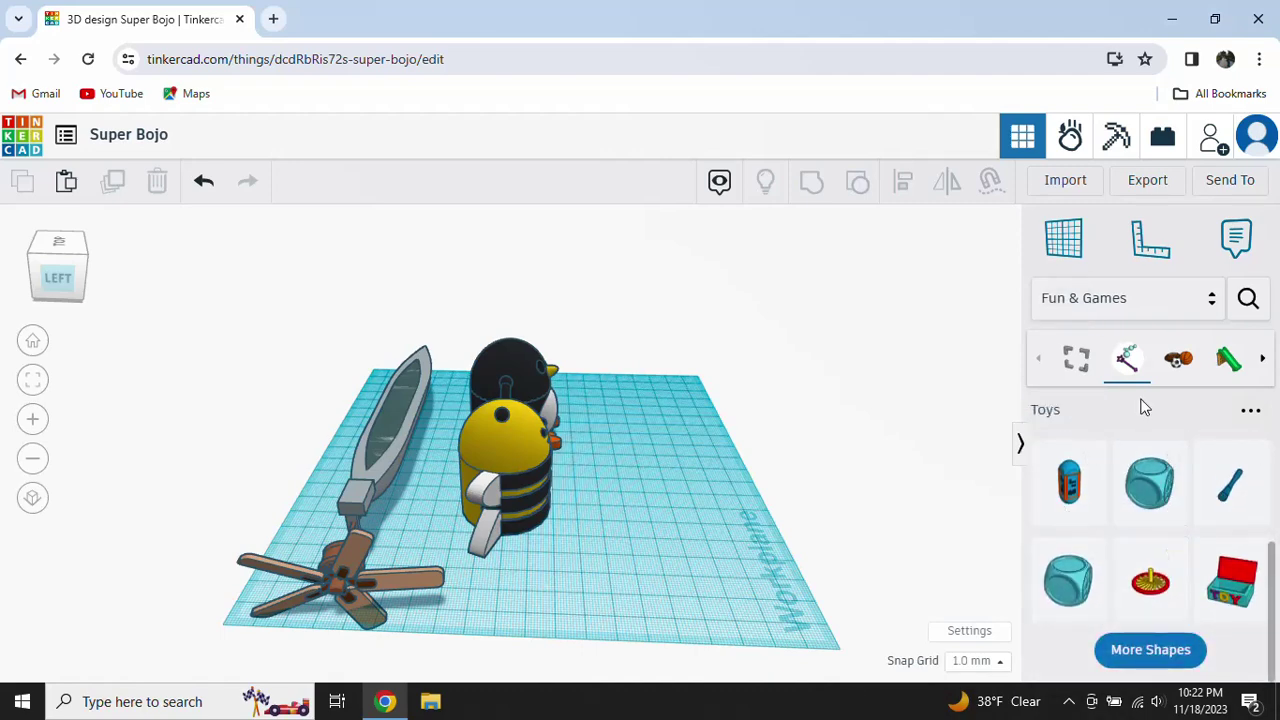
click(1144, 300)
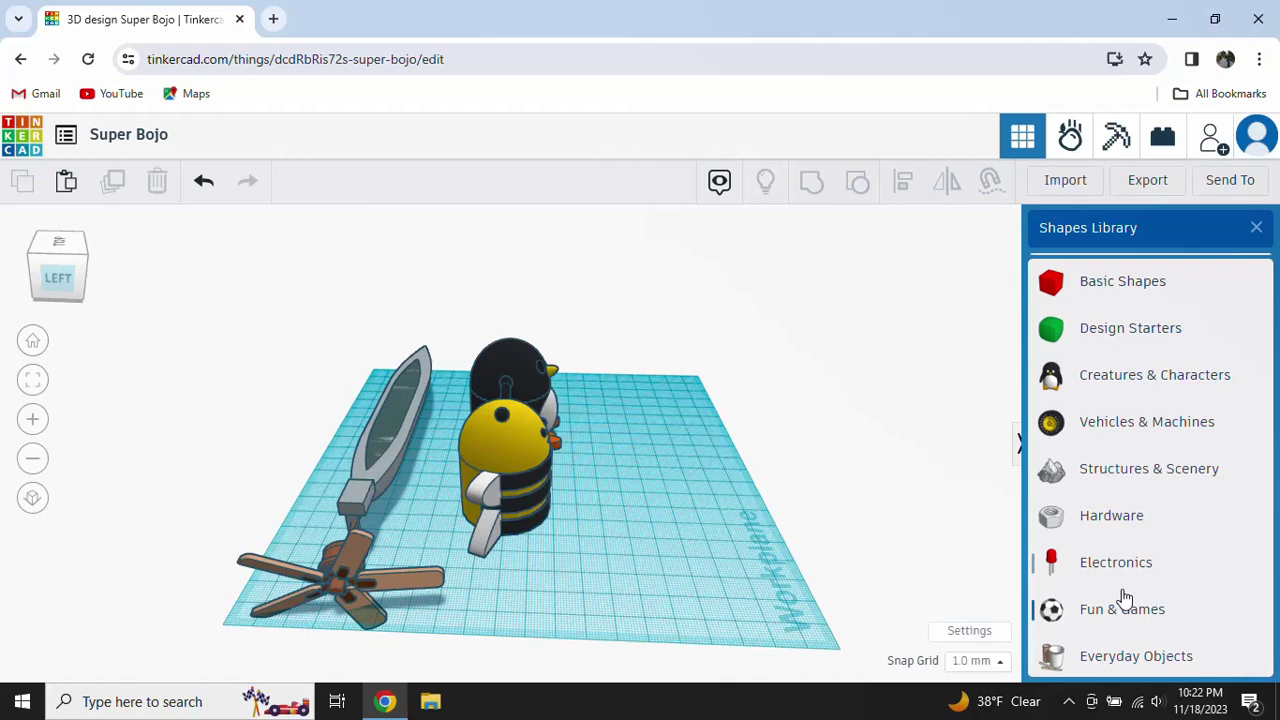
Step: Load the Everyday Objects shapes and browse its Office Supplies group
click(1122, 658)
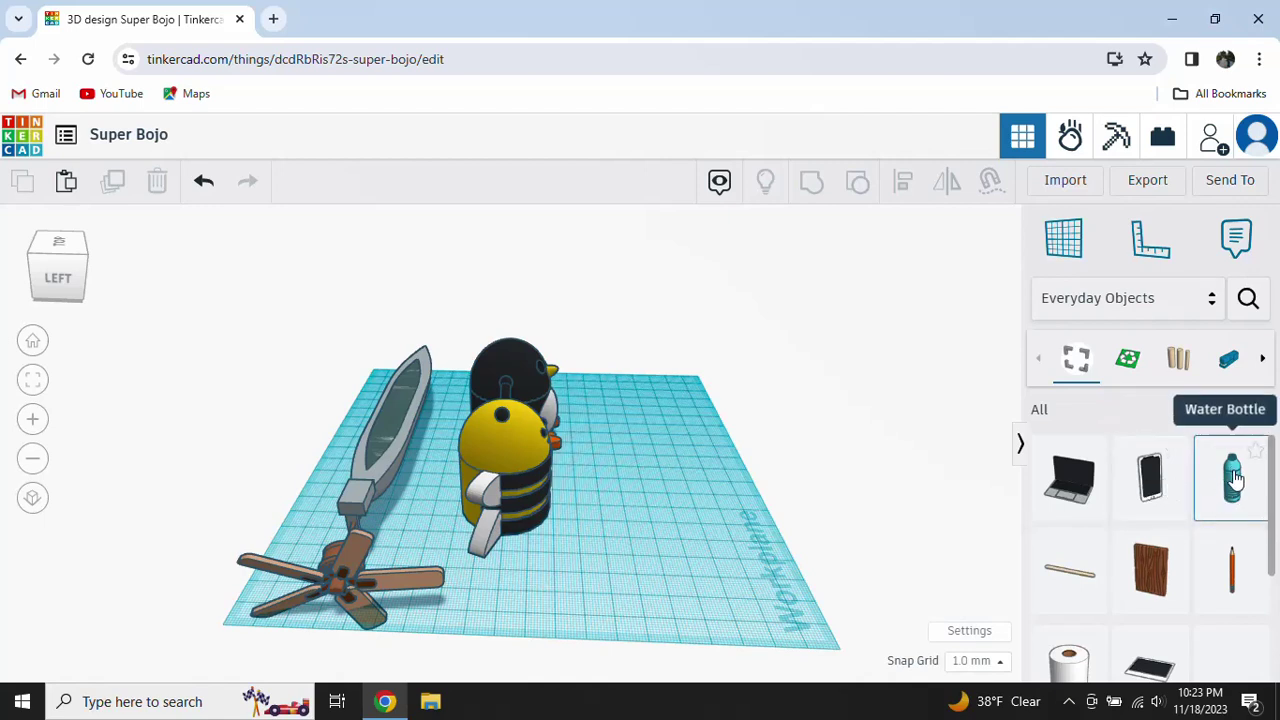
scroll(1232, 482, down, 2)
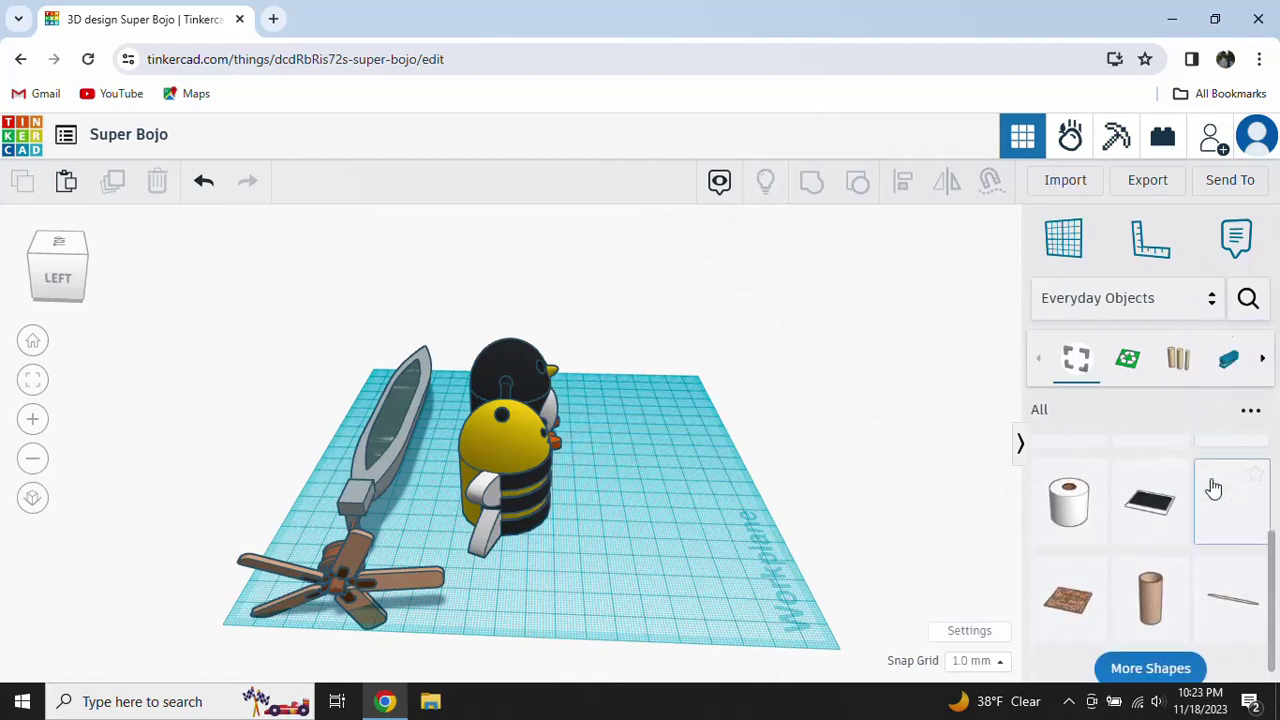
click(1160, 647)
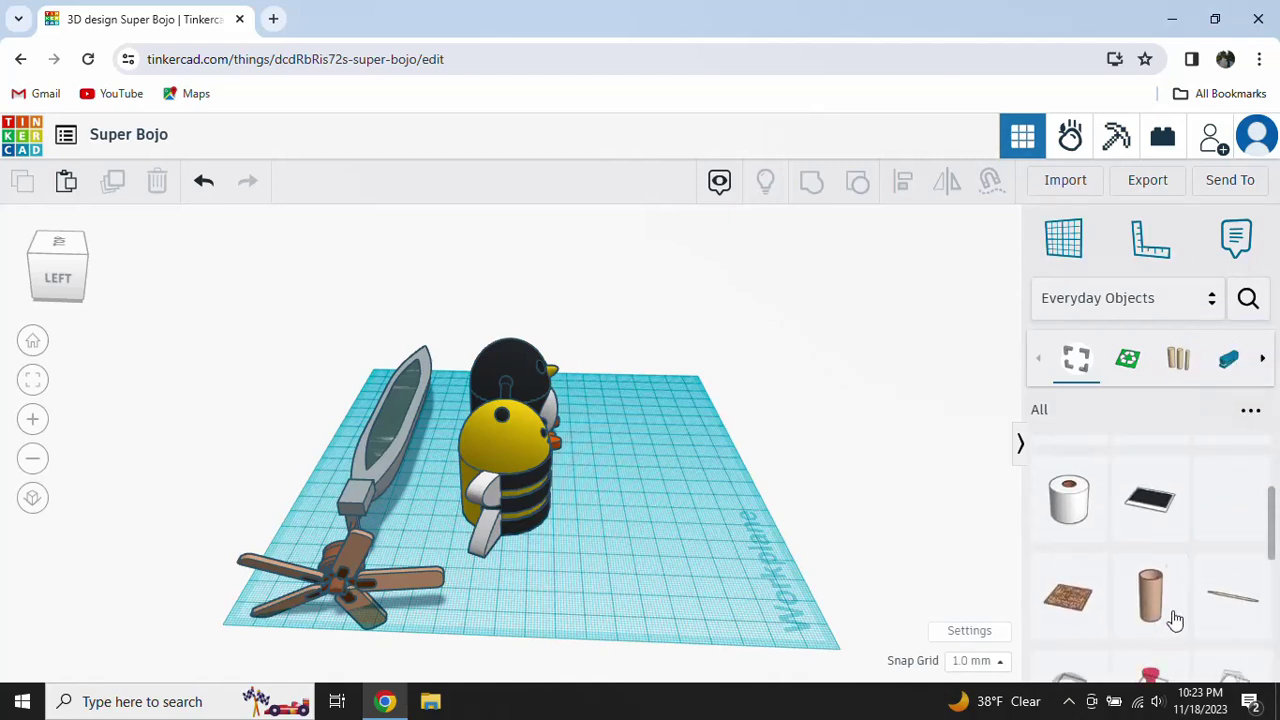
click(1230, 358)
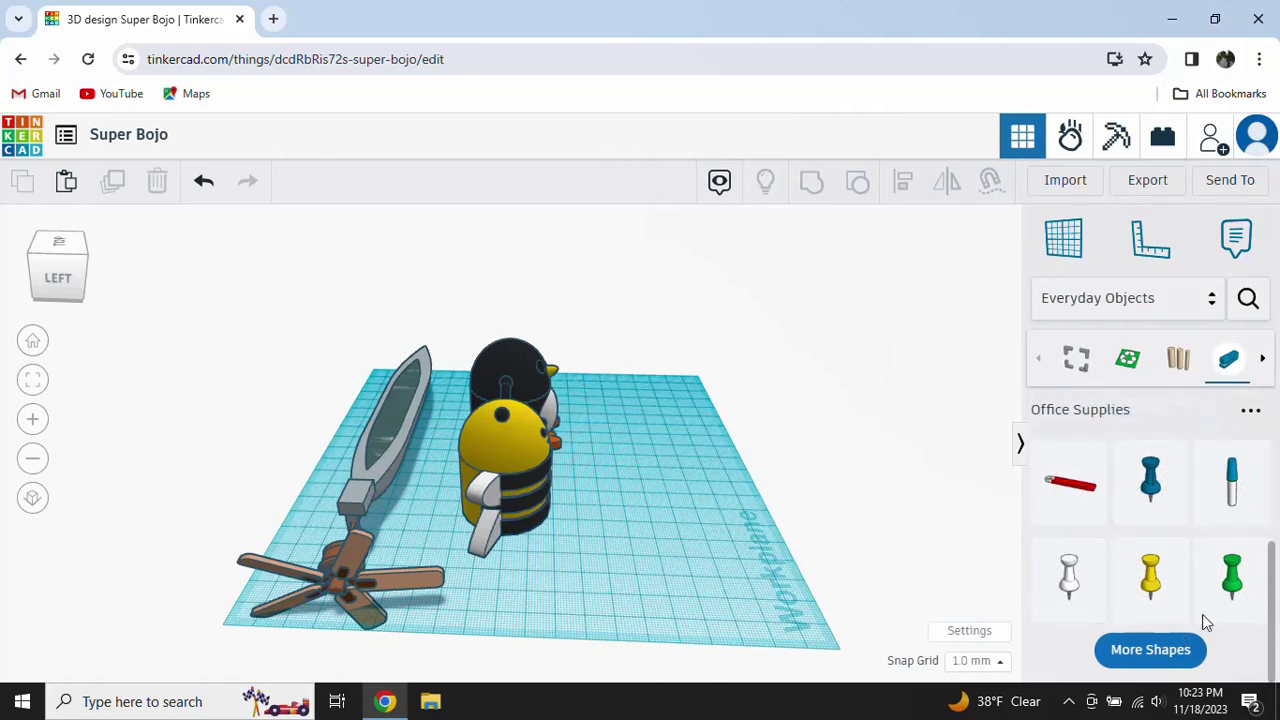
click(1160, 645)
scroll(1190, 590, down, 3)
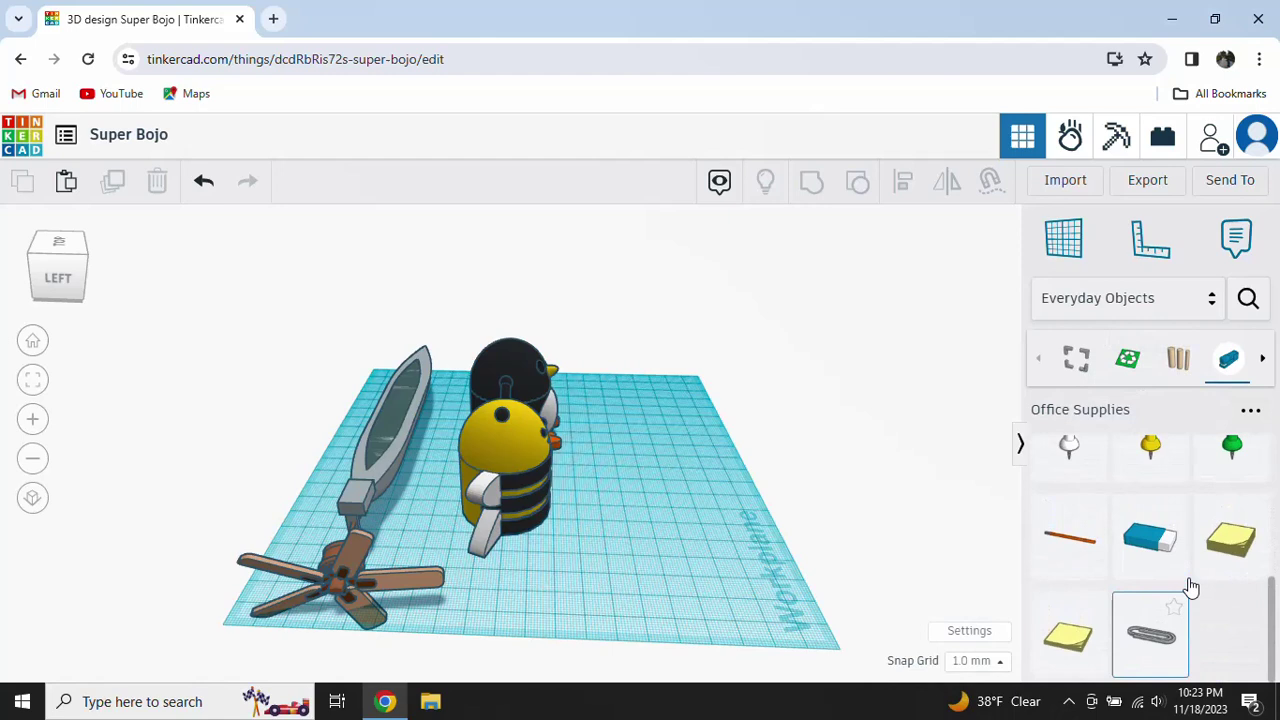
scroll(1186, 586, up, 2)
Step: Browse the Wood stock and Recyclables shape groups
click(1178, 358)
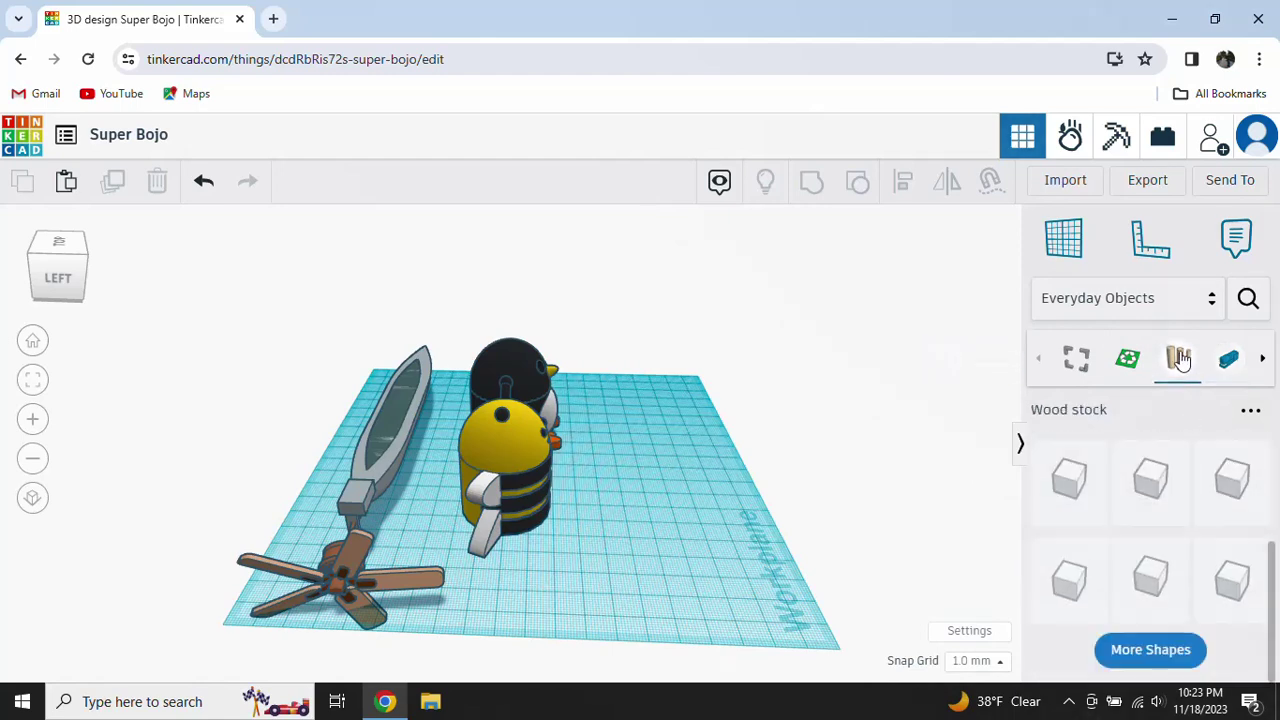
scroll(1218, 598, down, 2)
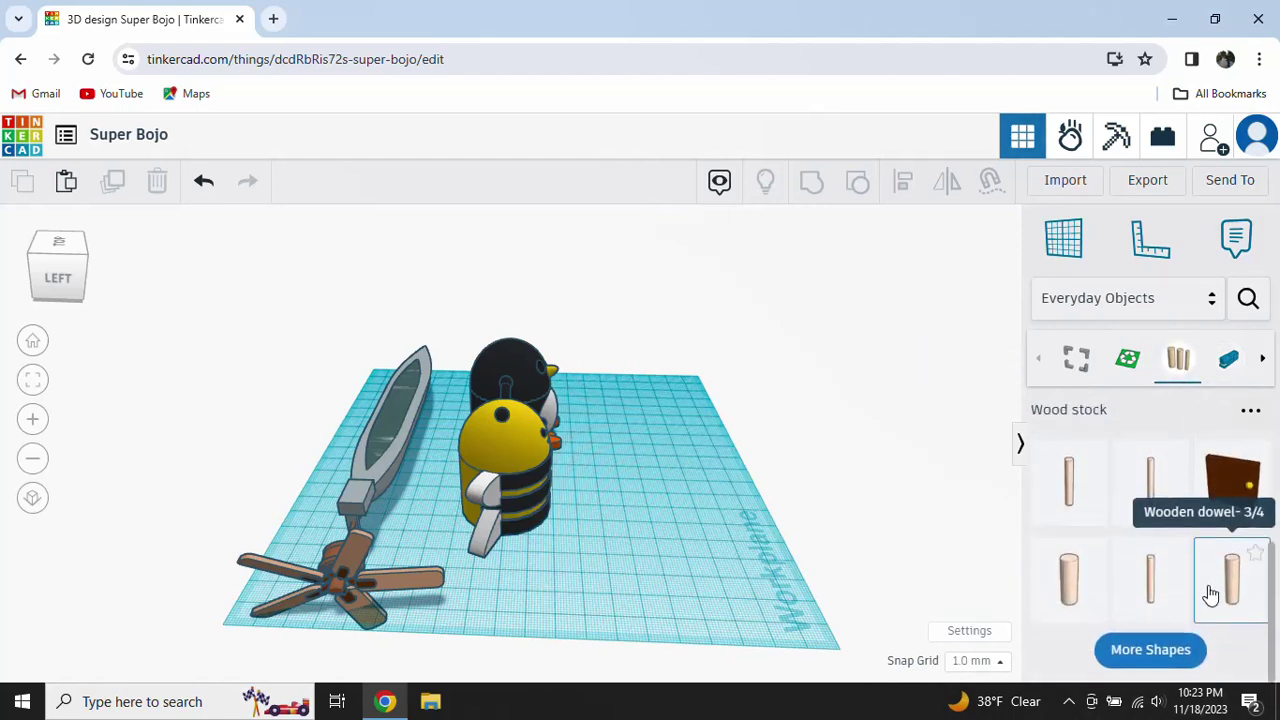
click(1130, 360)
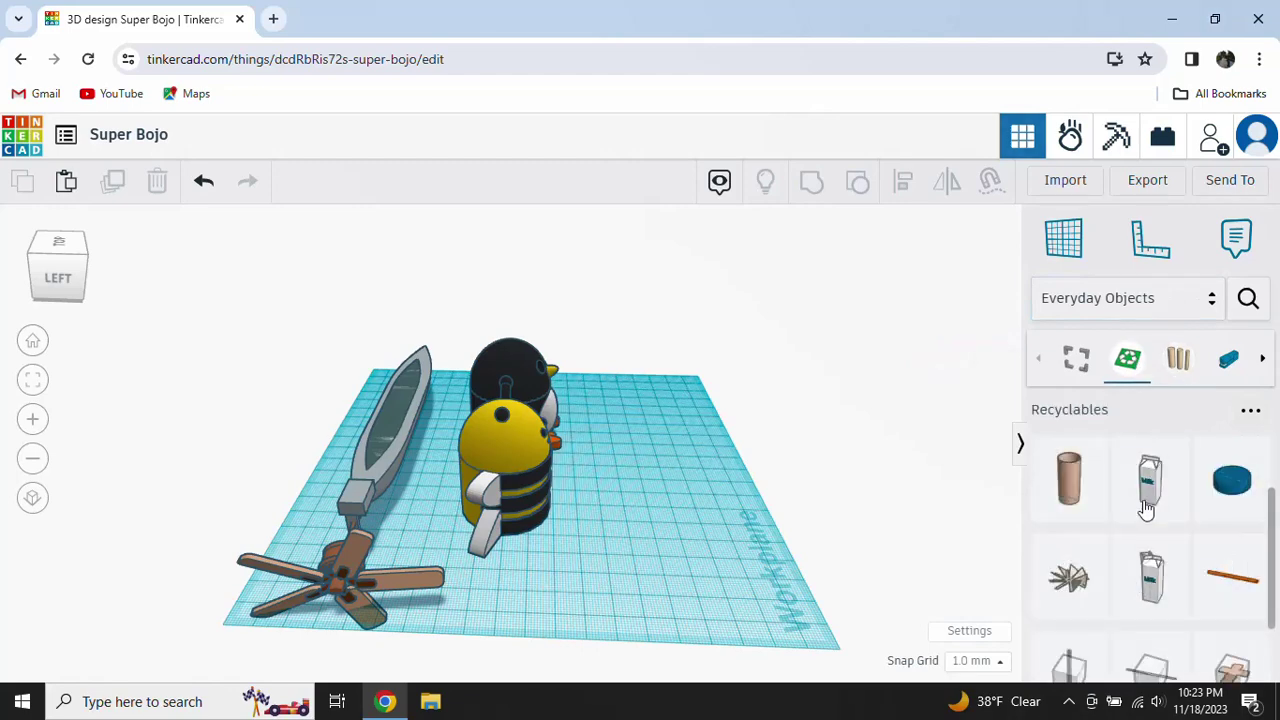
scroll(1150, 560, down, 3)
scroll(1150, 537, up, 3)
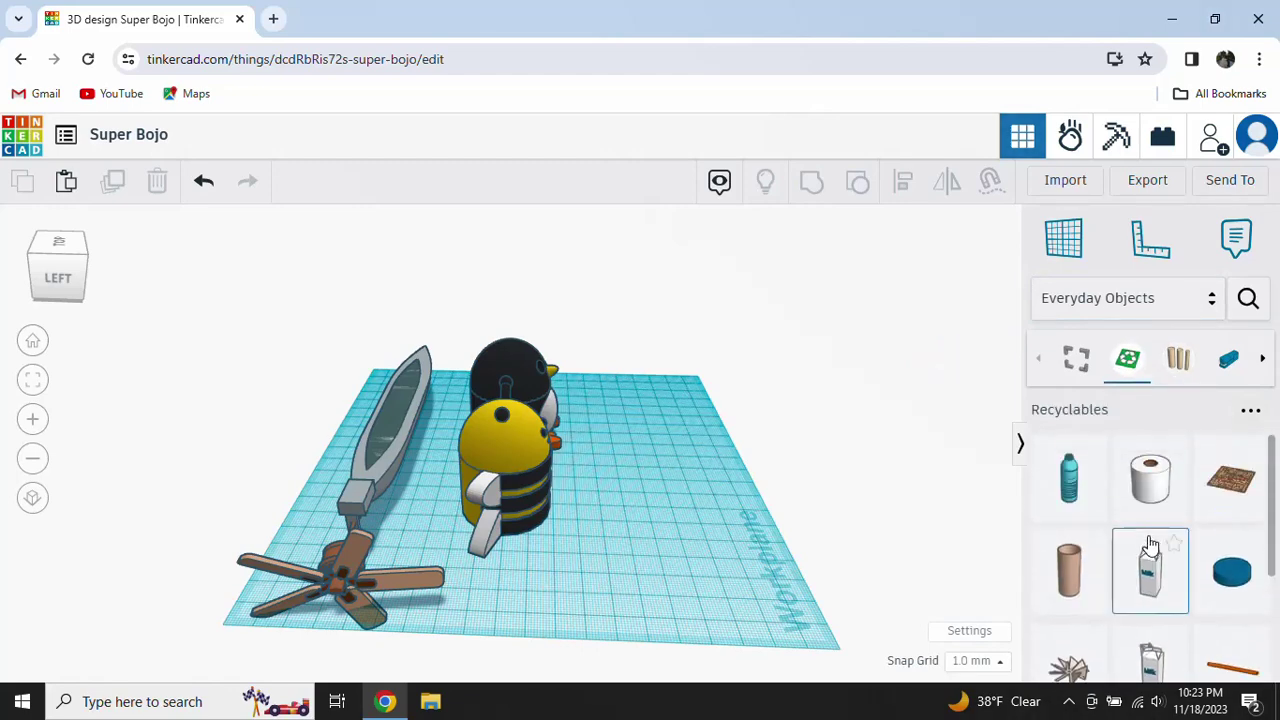
Step: Switch the library to Featured Collections and browse its furniture shapes
click(1148, 296)
scroll(1135, 480, down, 3)
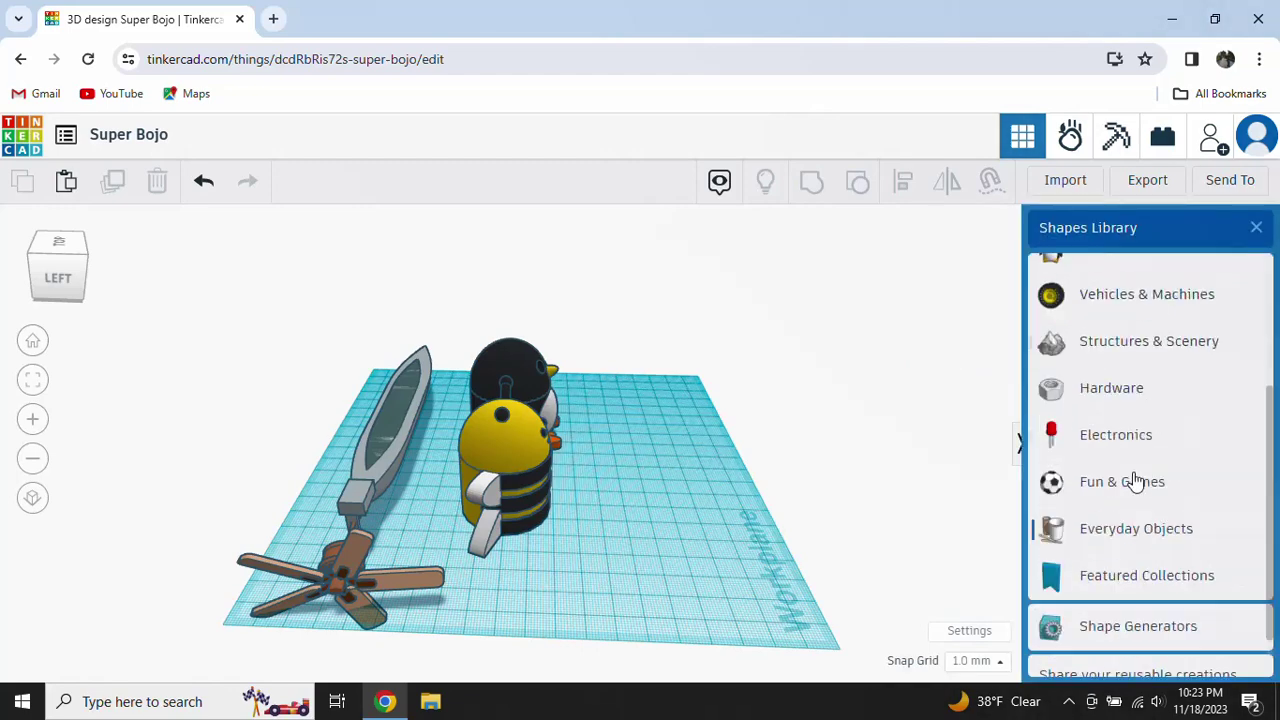
click(1117, 514)
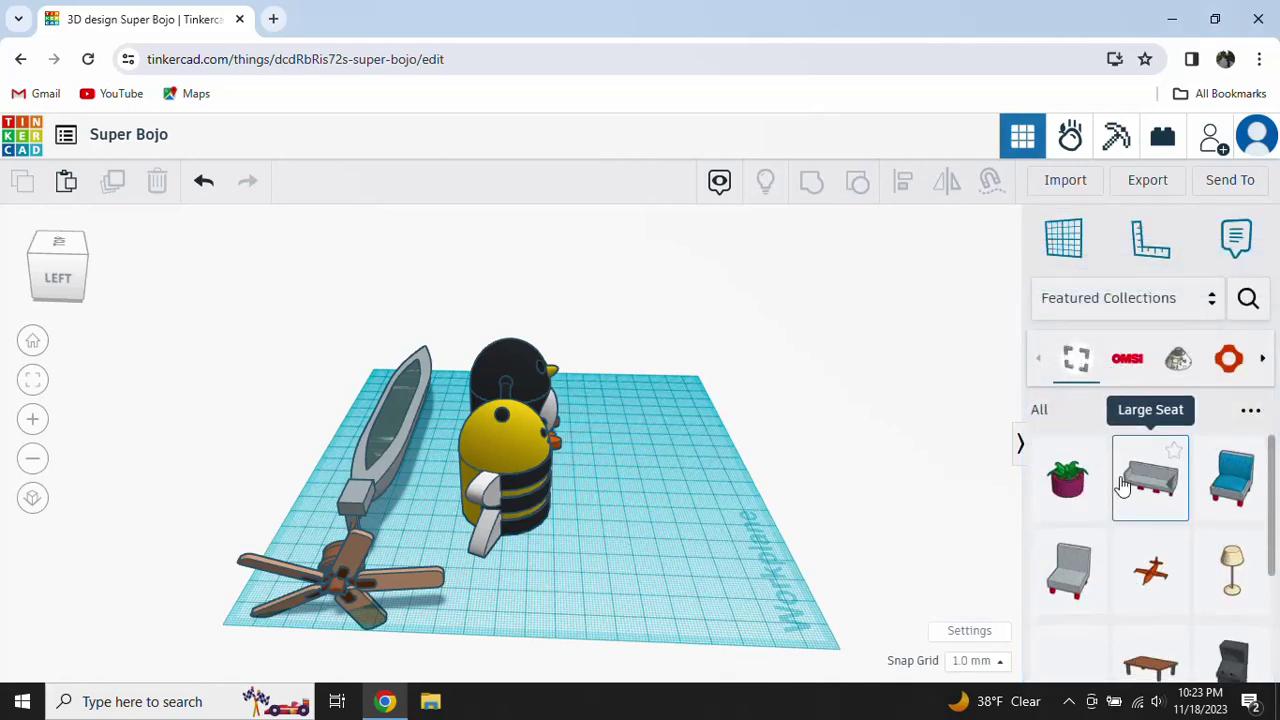
scroll(1122, 485, down, 3)
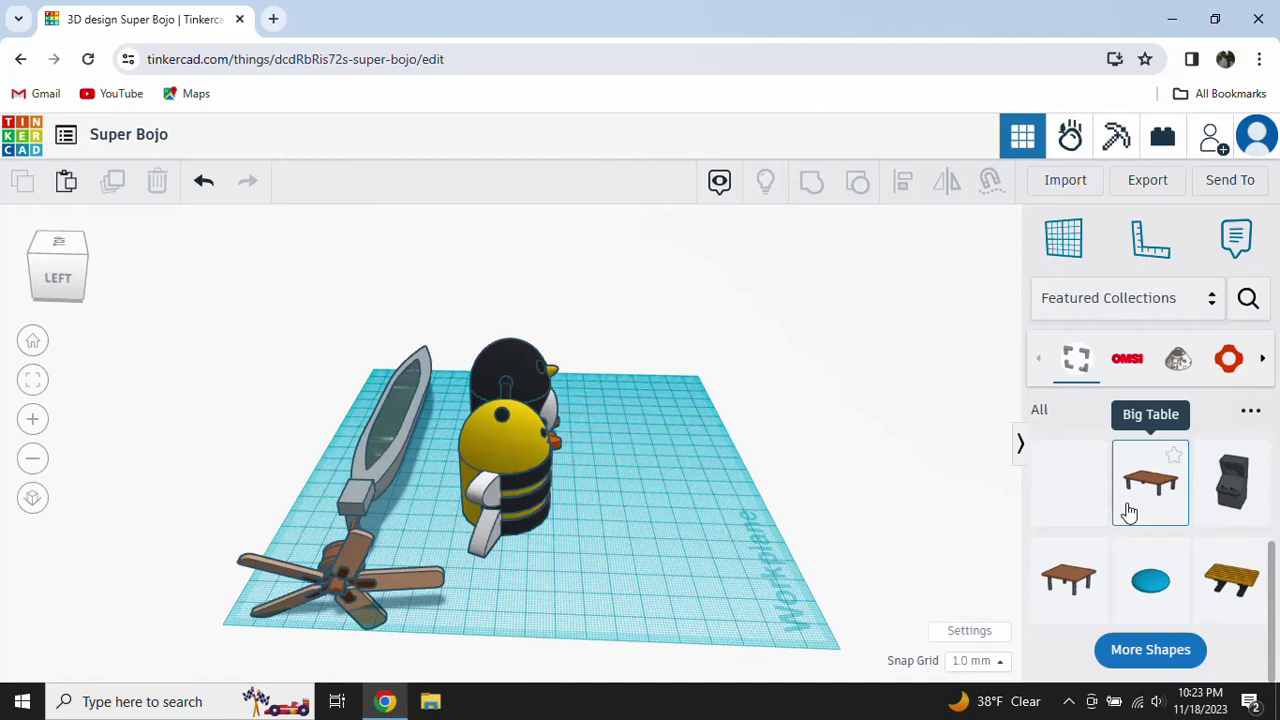
scroll(1200, 478, up, 3)
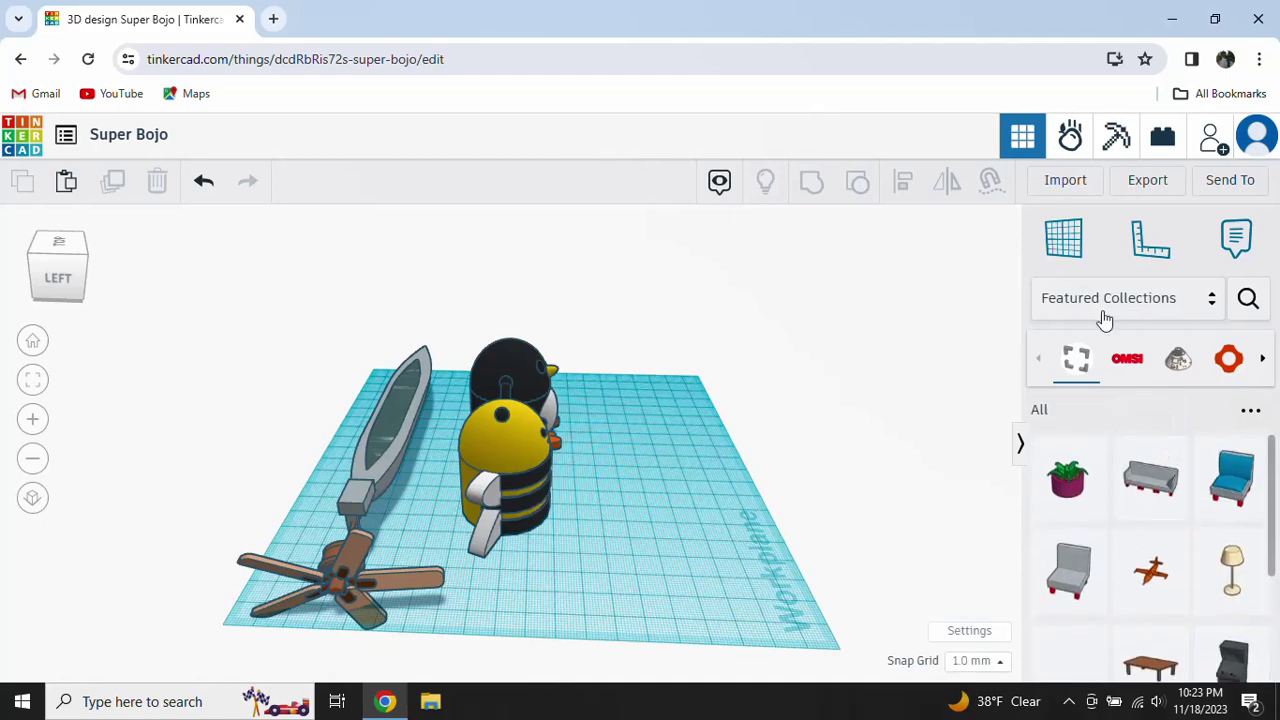
Step: Create a new empty 3D design from the Tinkercad dashboard
click(13, 137)
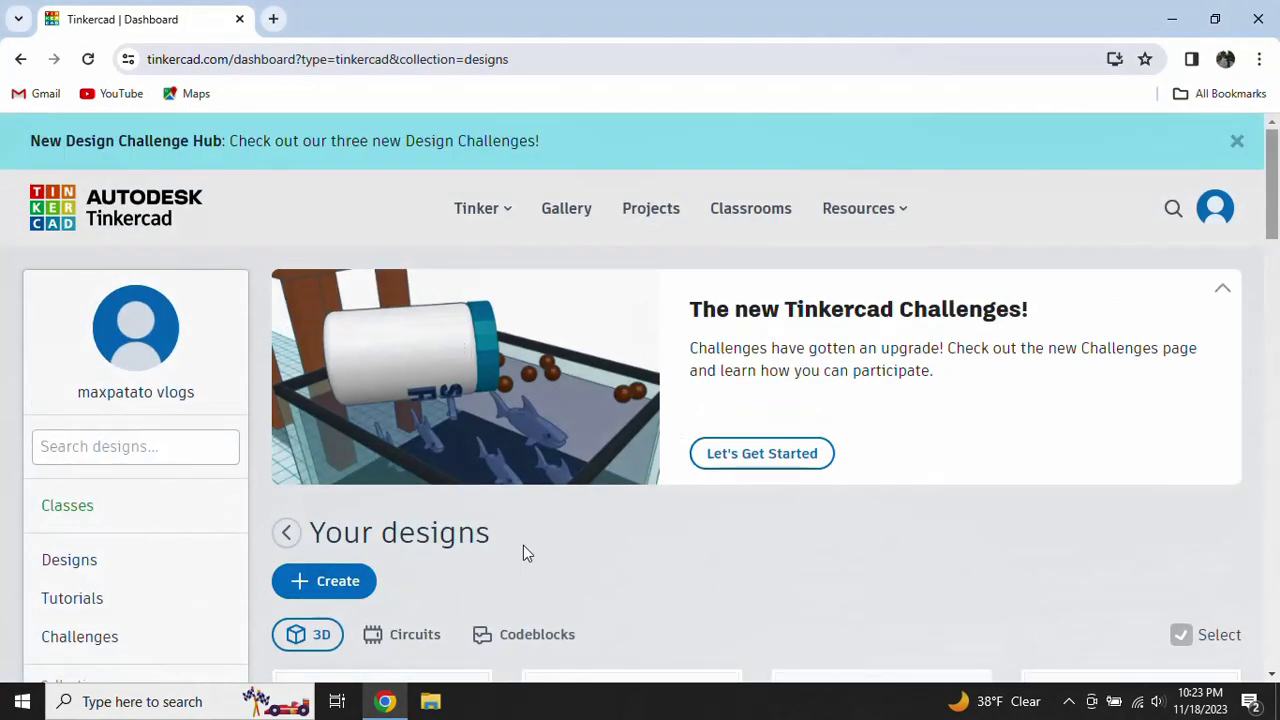
click(335, 589)
click(370, 645)
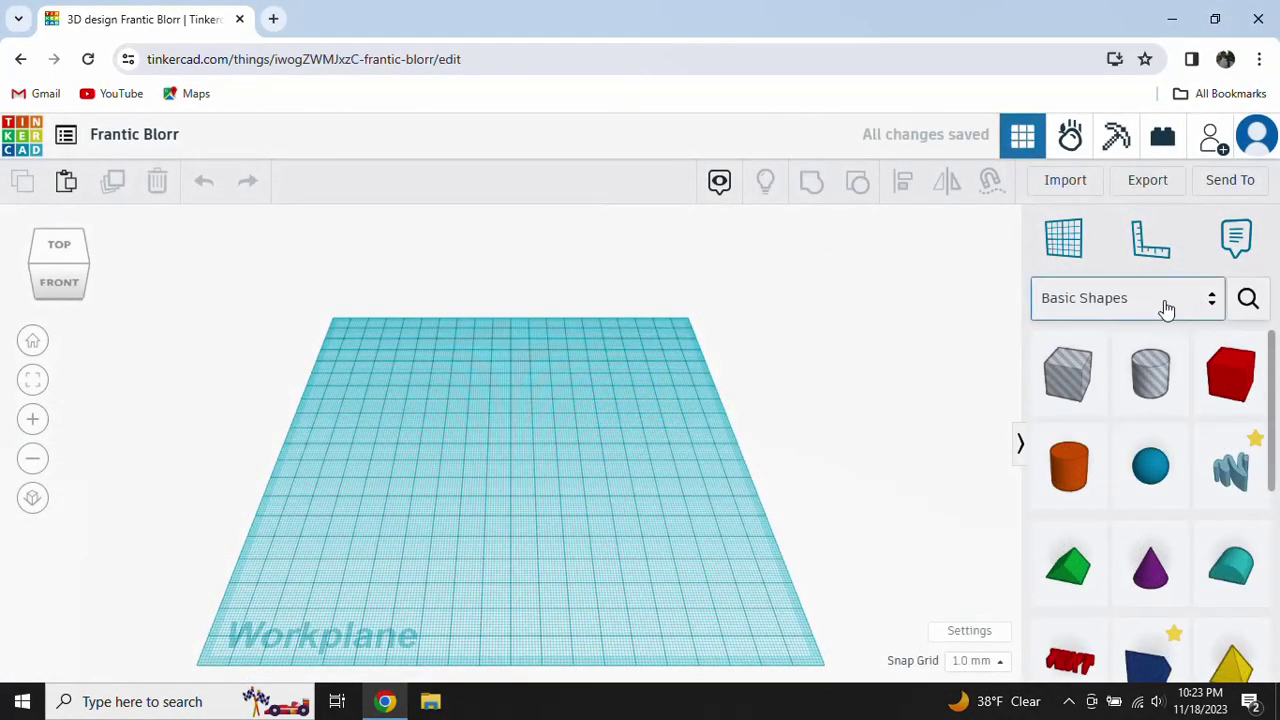
Step: Show the Fun & Games shapes and load more of them
click(1166, 308)
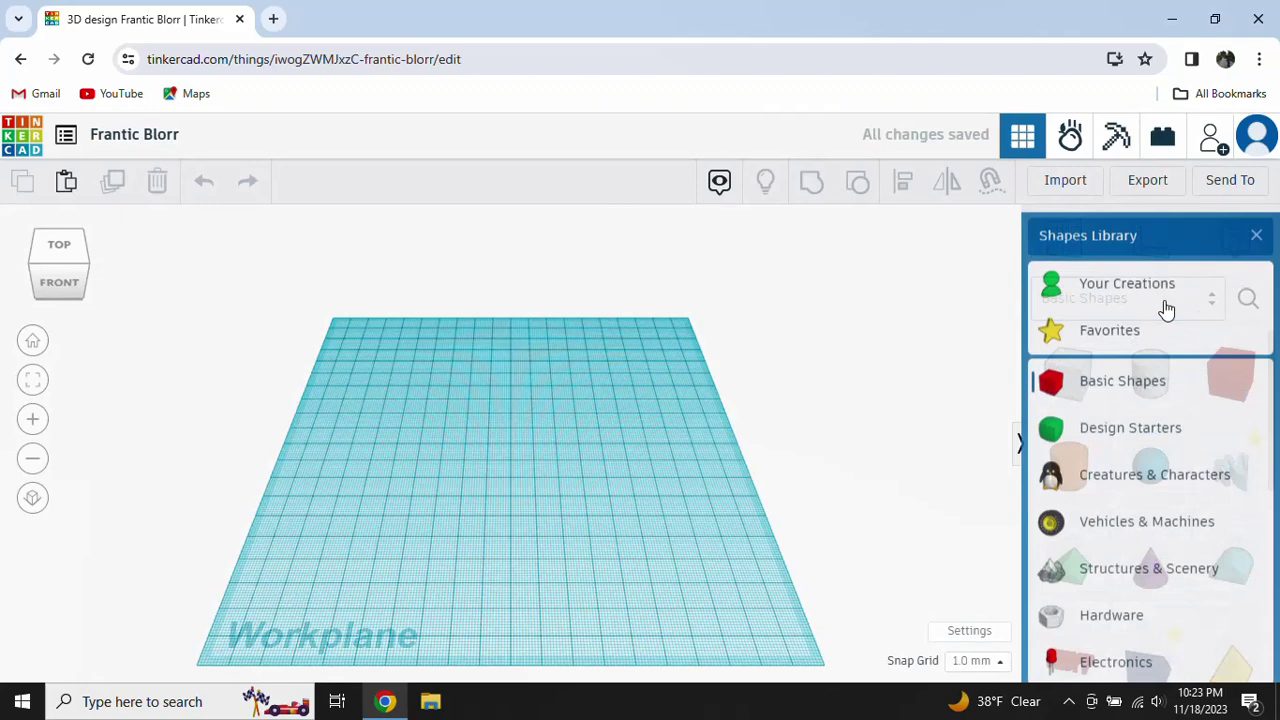
scroll(1124, 428, down, 1)
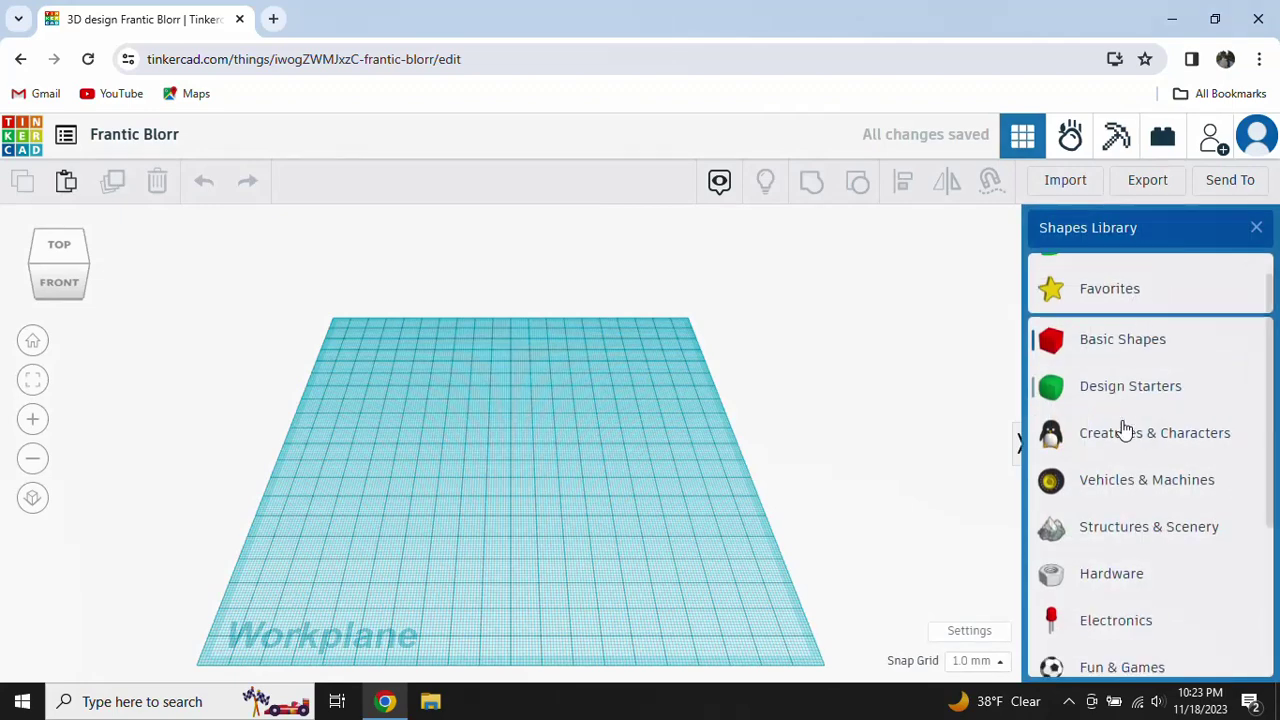
scroll(1128, 451, down, 1)
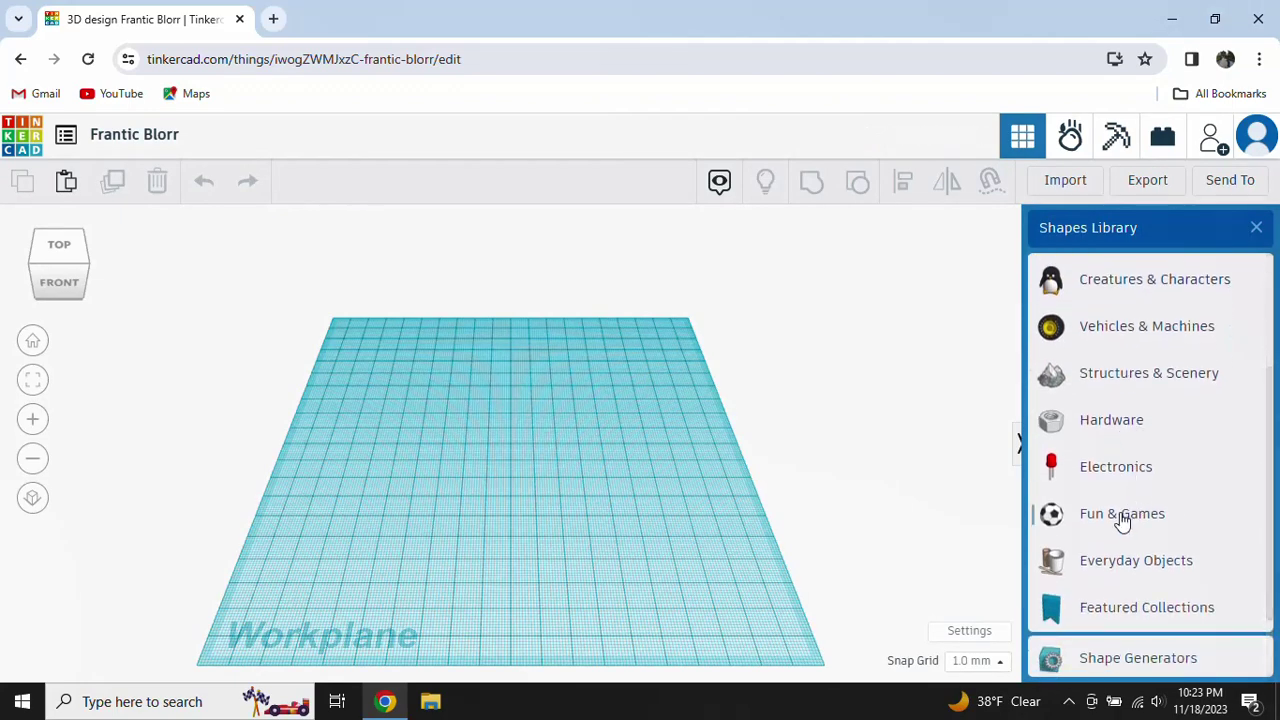
click(1124, 516)
scroll(1228, 507, down, 2)
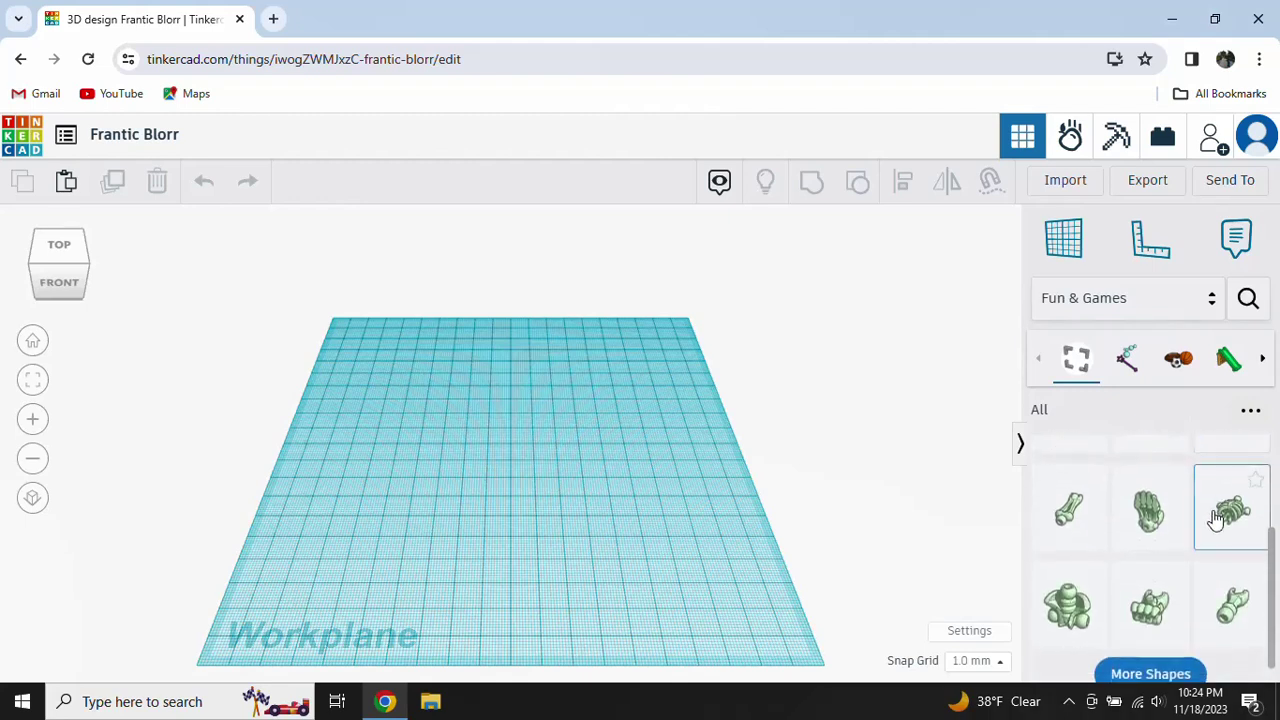
click(1175, 652)
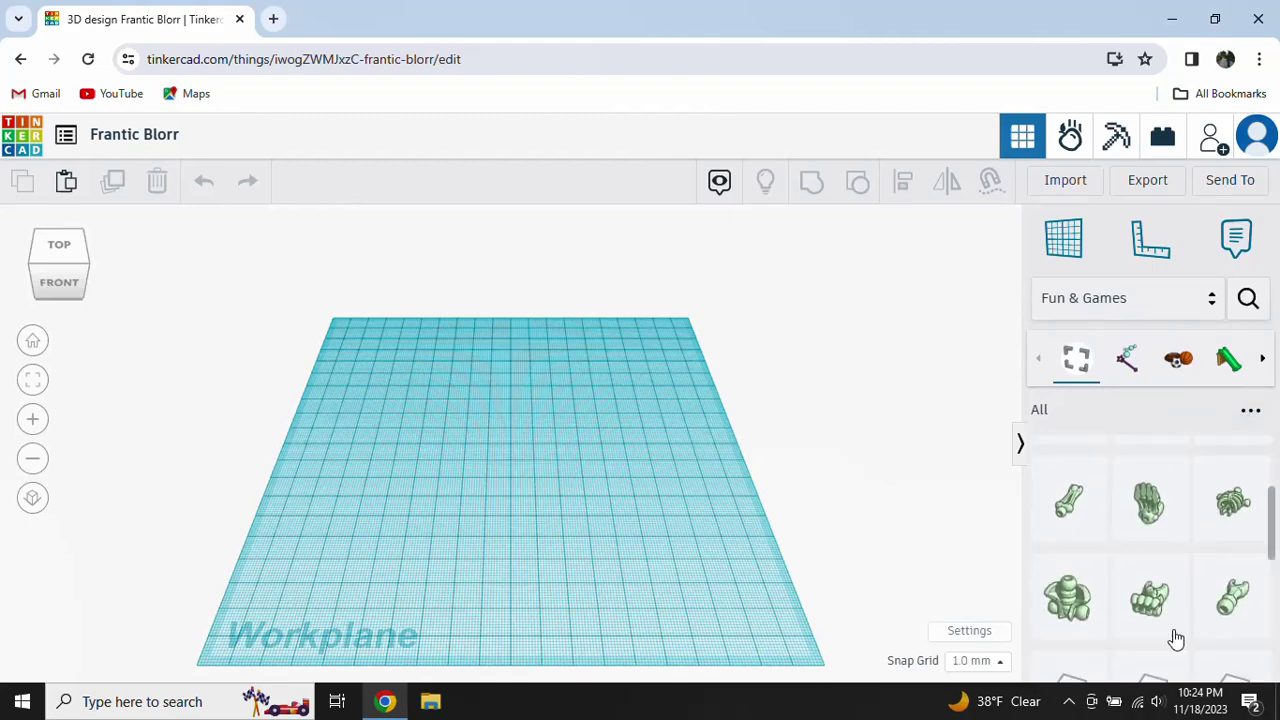
scroll(1151, 571, down, 2)
scroll(1154, 551, down, 2)
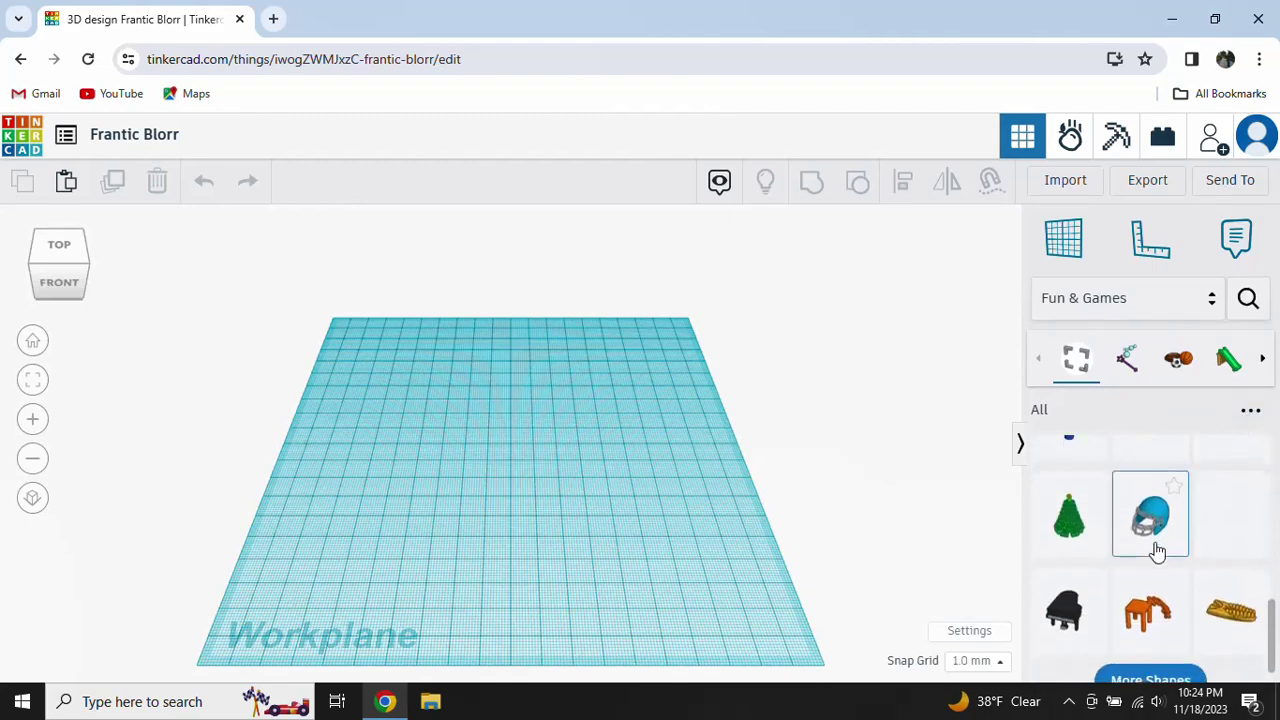
scroll(1153, 530, up, 3)
scroll(1150, 515, down, 3)
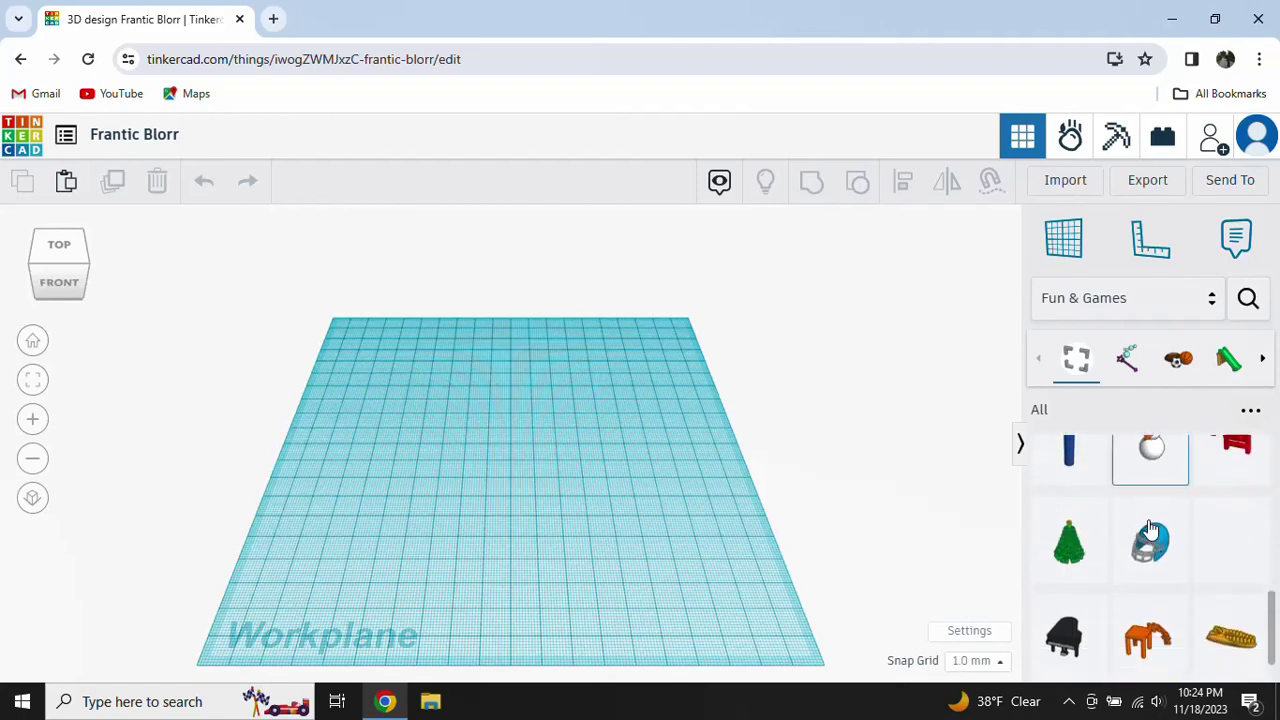
scroll(1143, 514, down, 1)
scroll(1088, 482, up, 2)
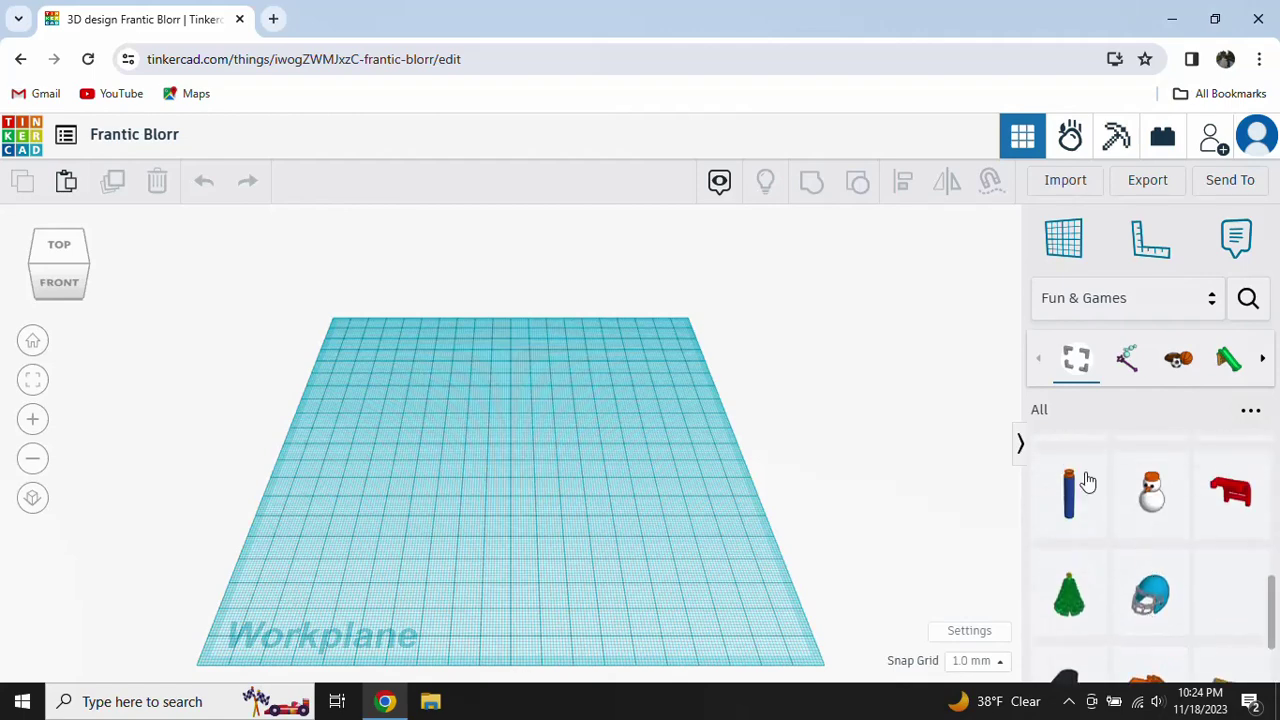
Step: Switch the library to Everyday Objects shapes
click(1197, 297)
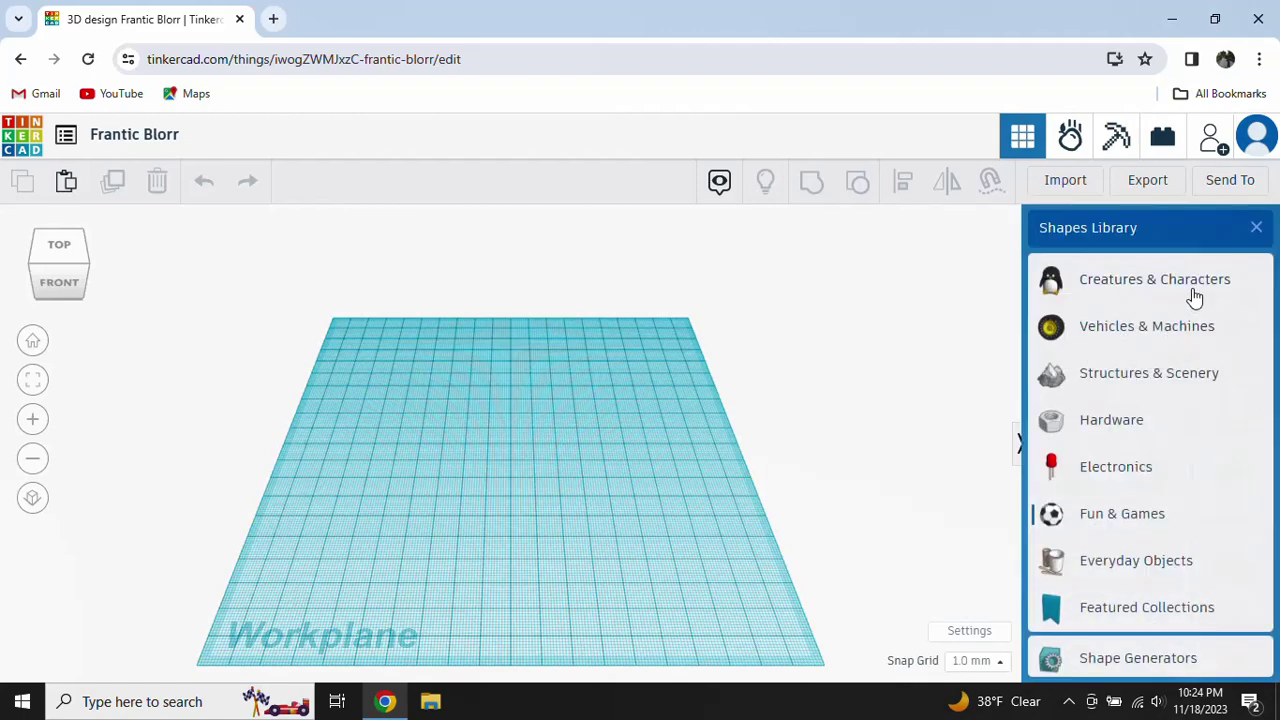
click(1097, 557)
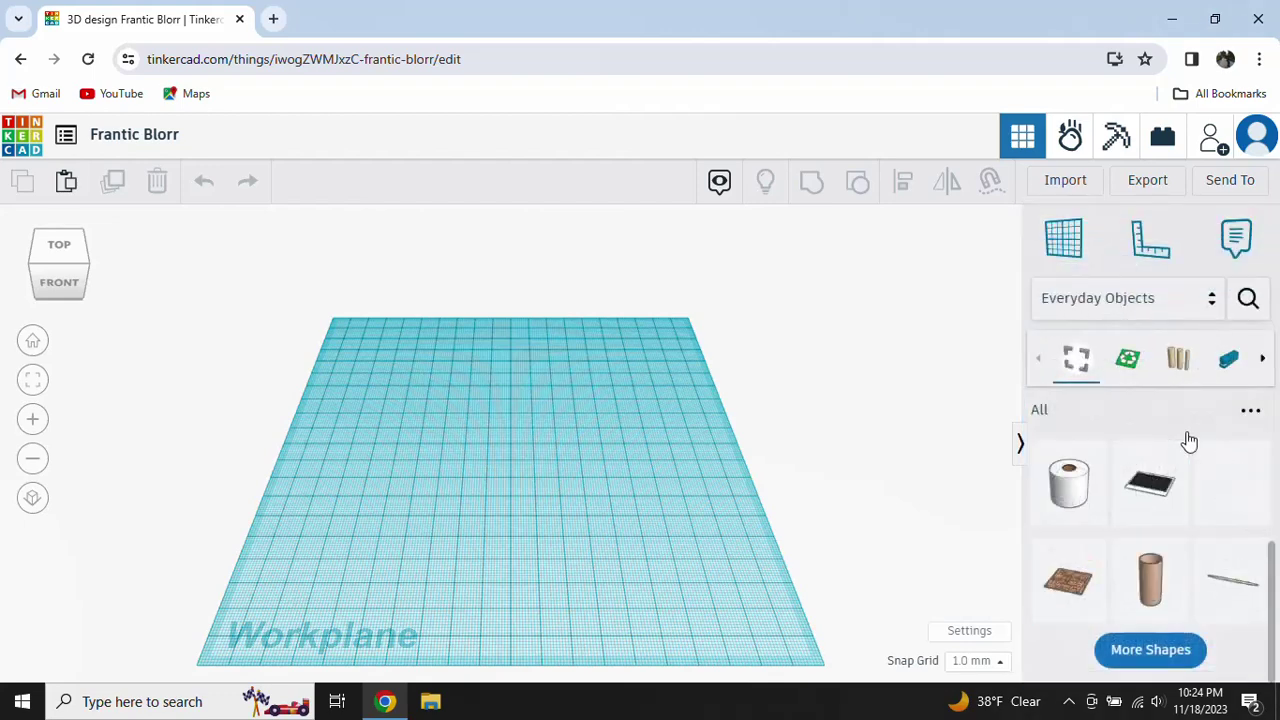
scroll(1168, 446, up, 3)
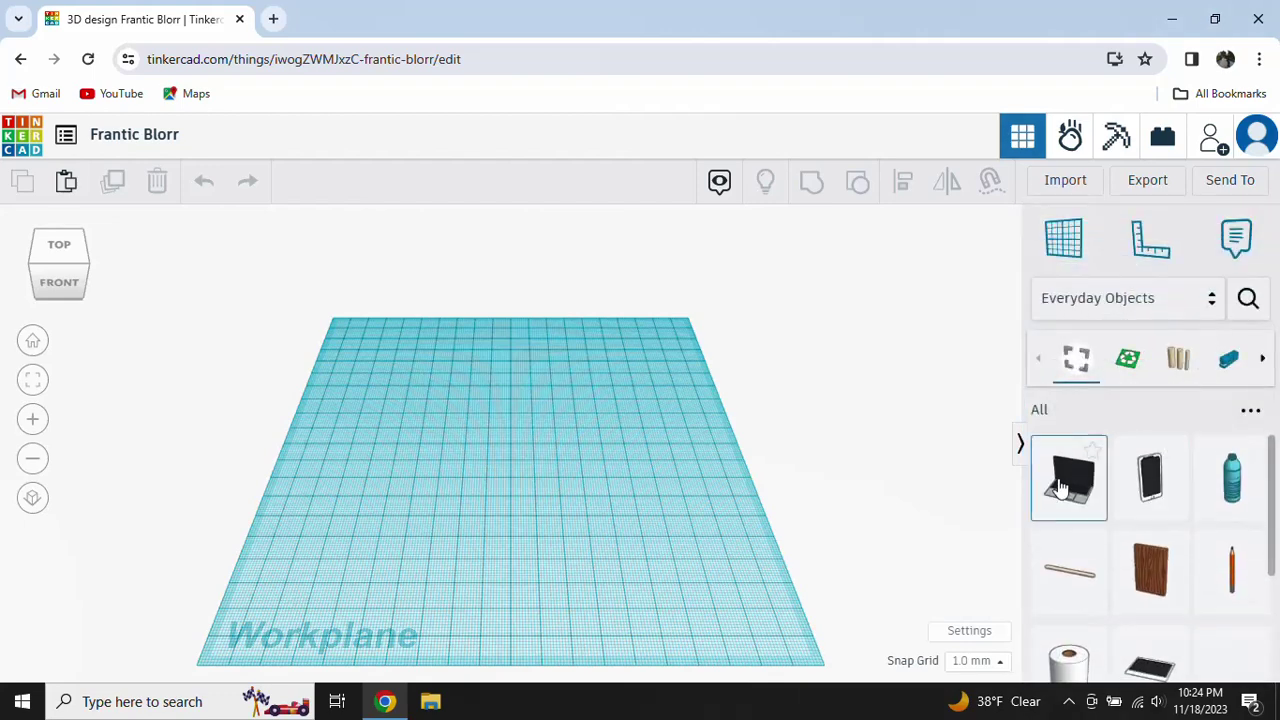
Step: Drop the Mackbook pro laptop onto the workplane and nudge it toward the front
drag(1062, 487, 500, 445)
mouse_move(829, 563)
right_down()
mouse_move(785, 460)
mouse_move(794, 574)
right_up()
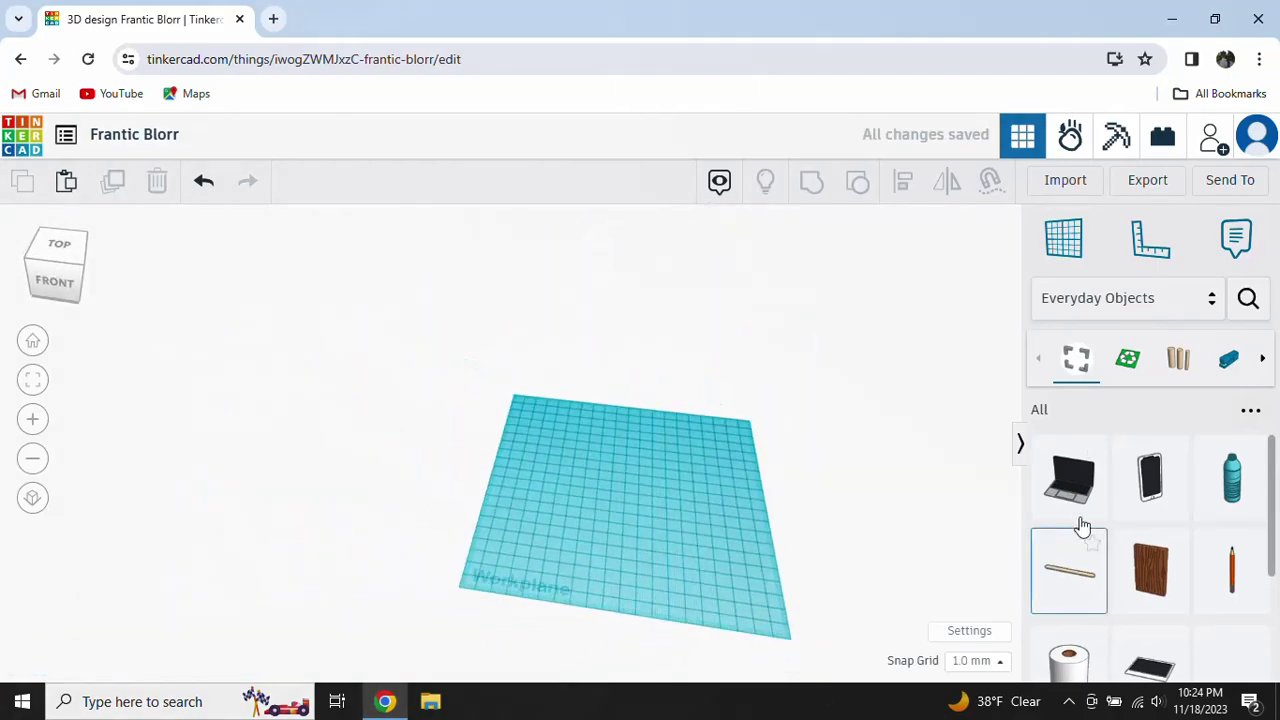
drag(1079, 502, 699, 460)
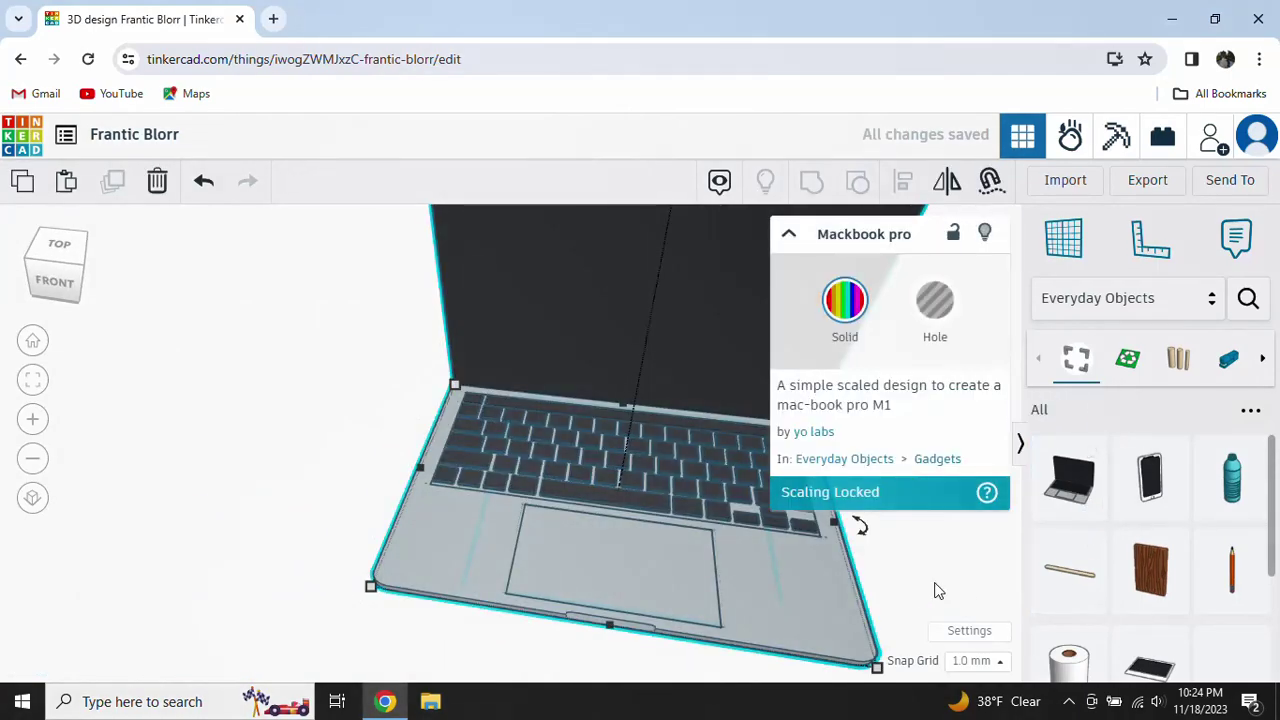
scroll(938, 591, down, 1)
scroll(938, 589, down, 1)
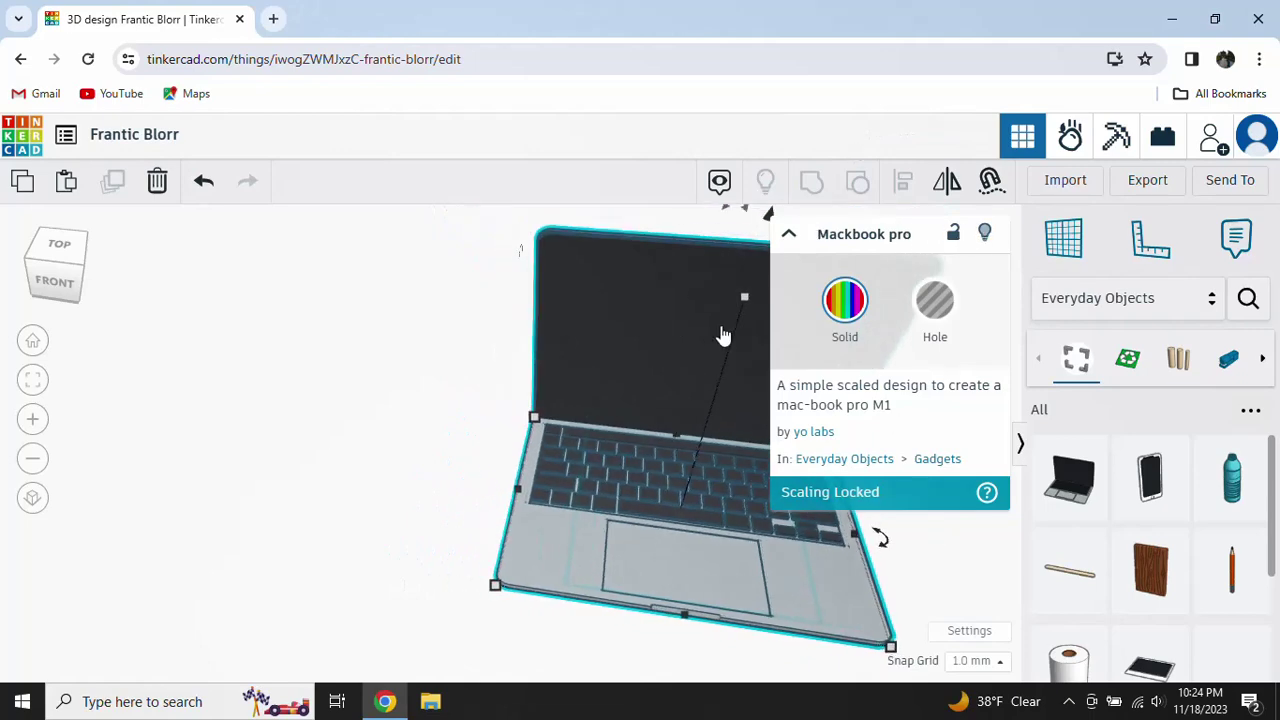
mouse_move(723, 335)
mouse_down()
mouse_move(676, 304)
mouse_move(668, 315)
mouse_up()
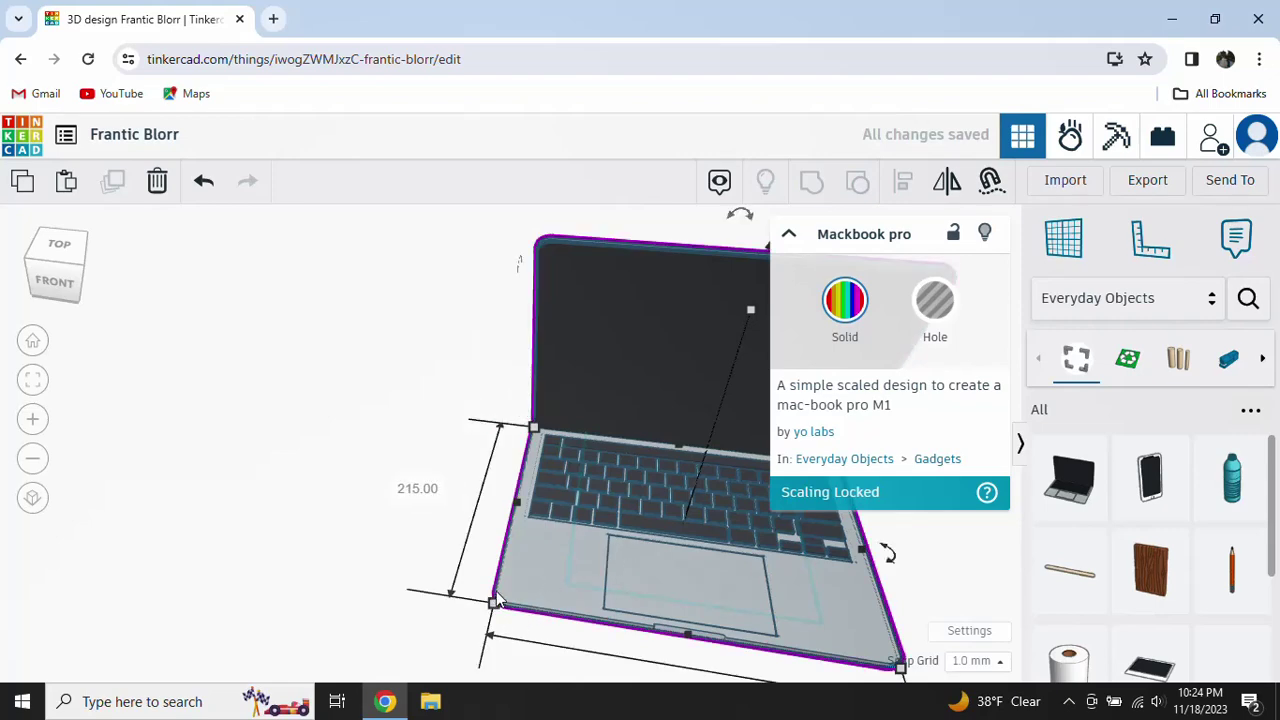
mouse_move(686, 400)
mouse_down()
mouse_move(575, 693)
mouse_move(666, 444)
mouse_up()
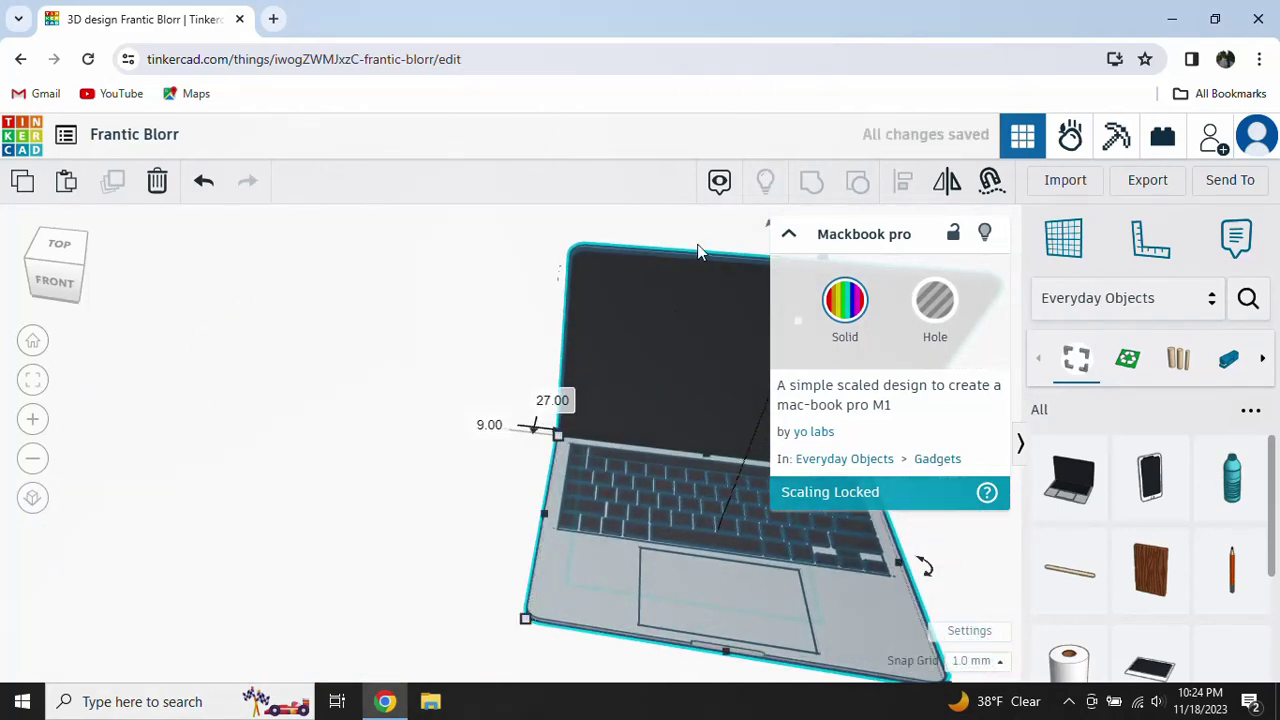
Step: Delete the laptop and place a fresh copy from Everyday Objects
click(789, 236)
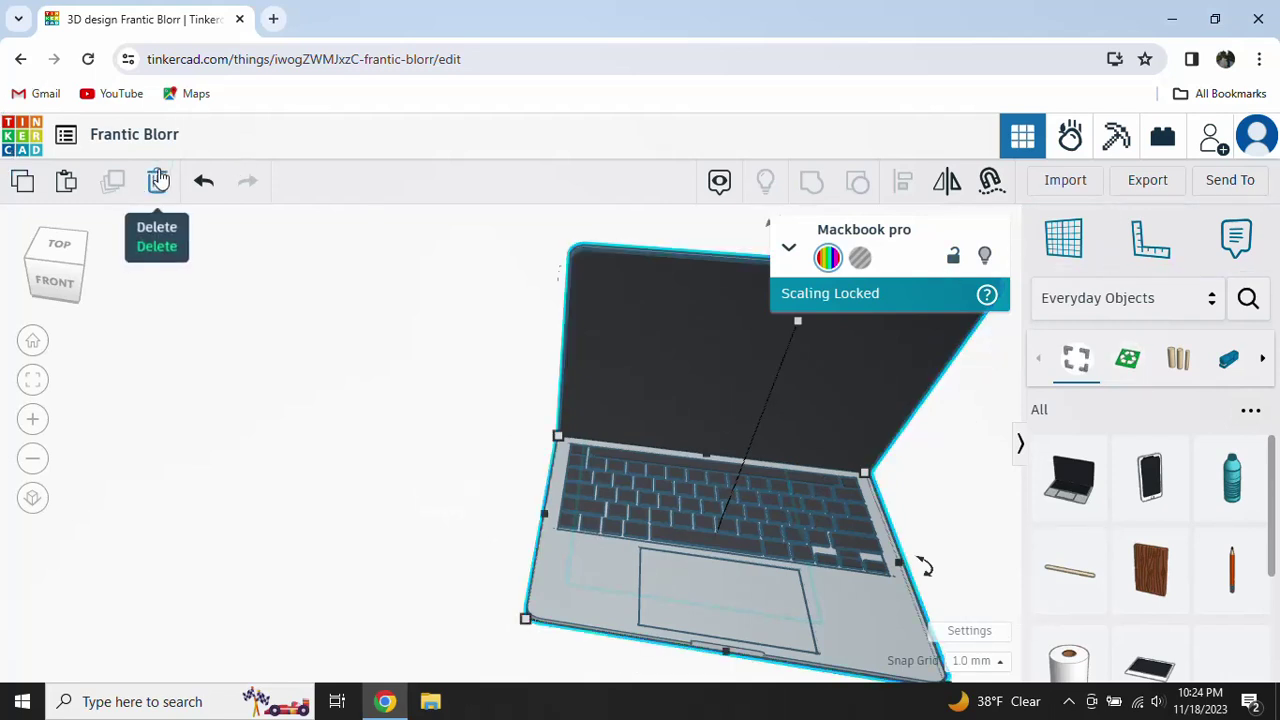
click(160, 178)
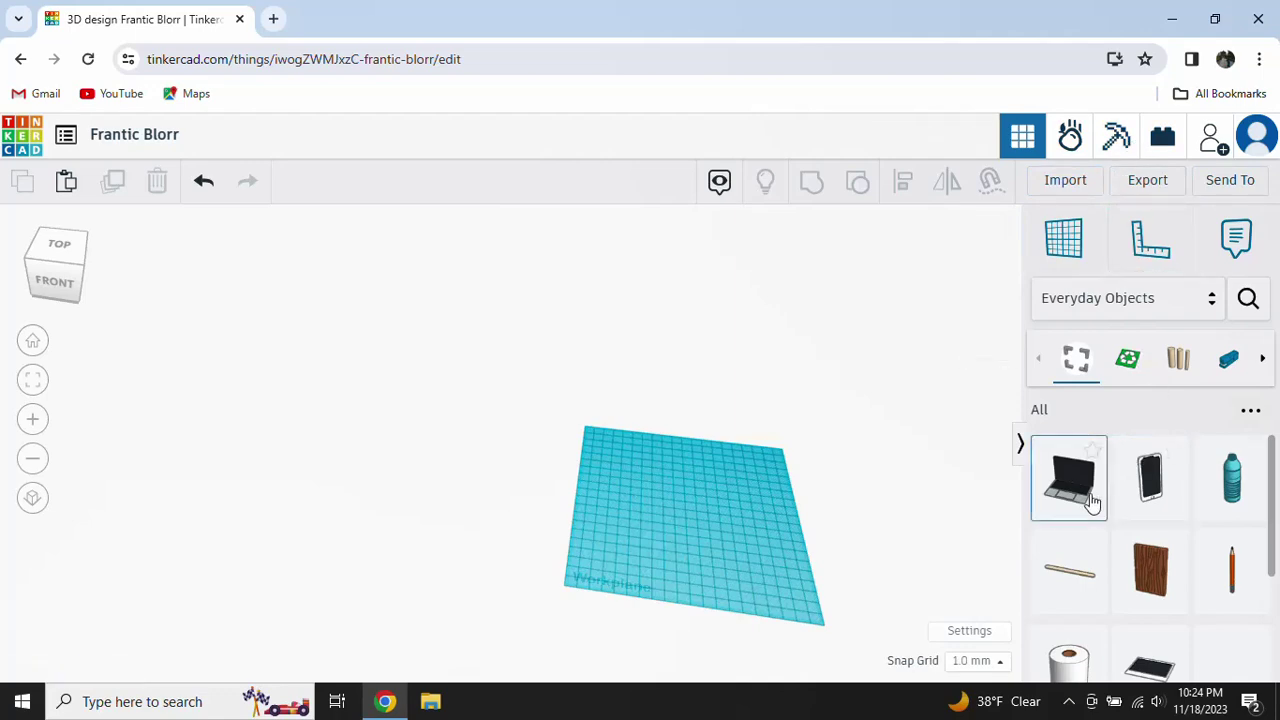
drag(1068, 497, 689, 510)
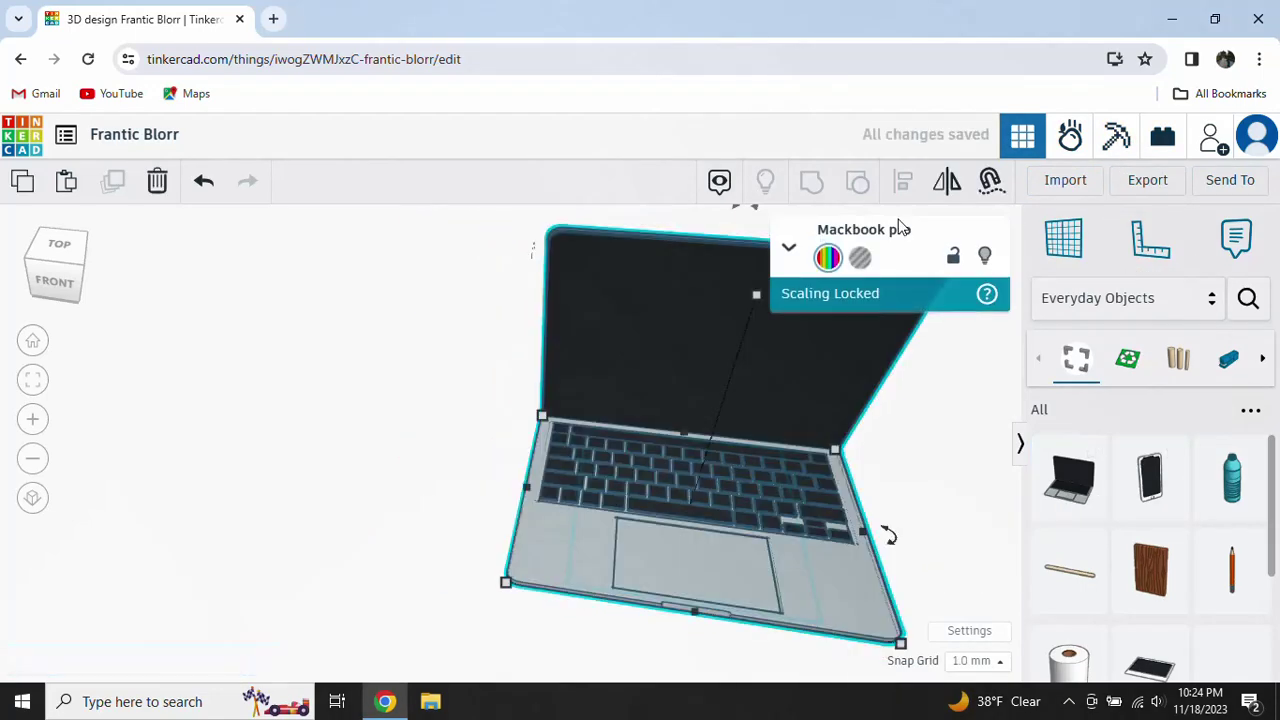
click(1115, 143)
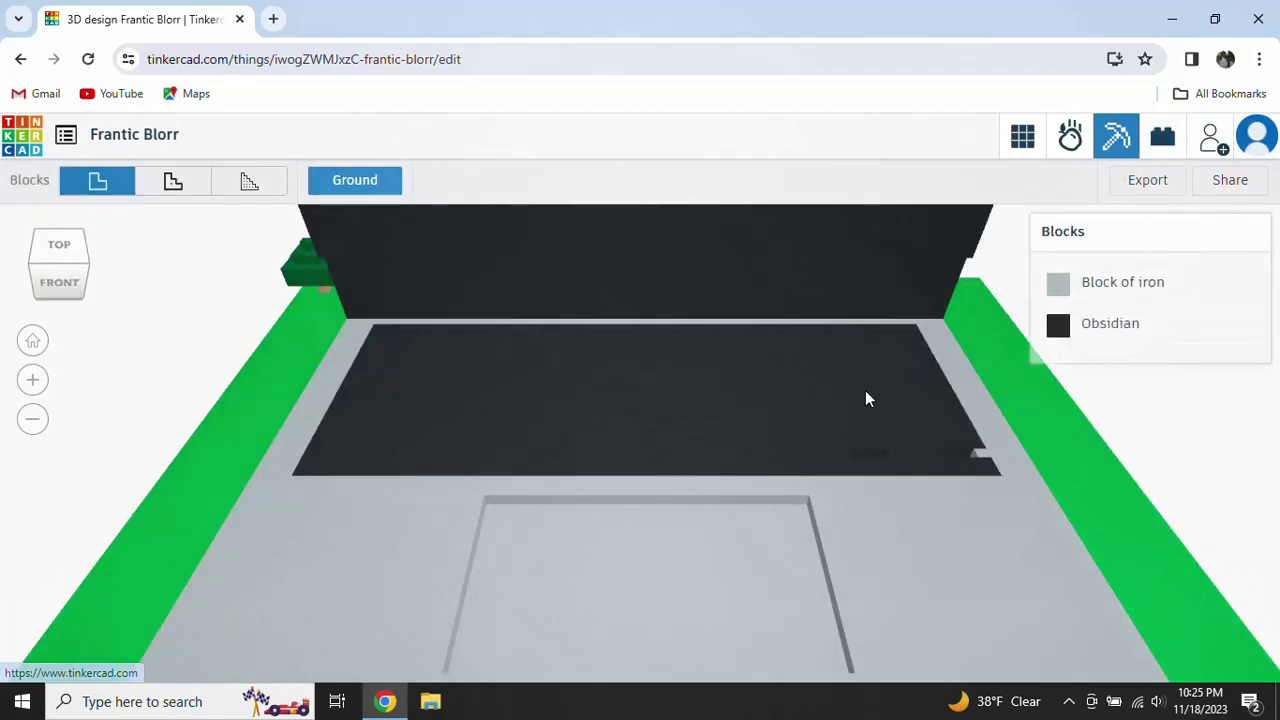
scroll(867, 398, down, 3)
scroll(885, 397, down, 2)
scroll(914, 473, down, 2)
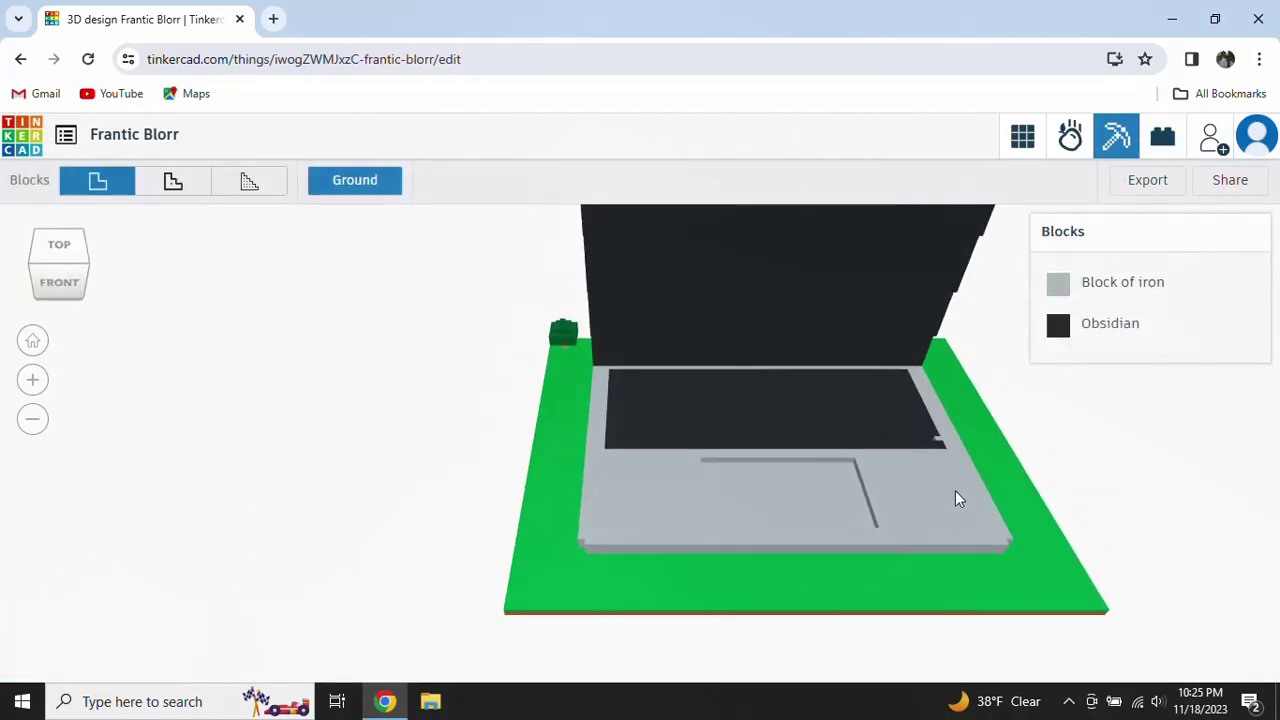
scroll(955, 490, down, 2)
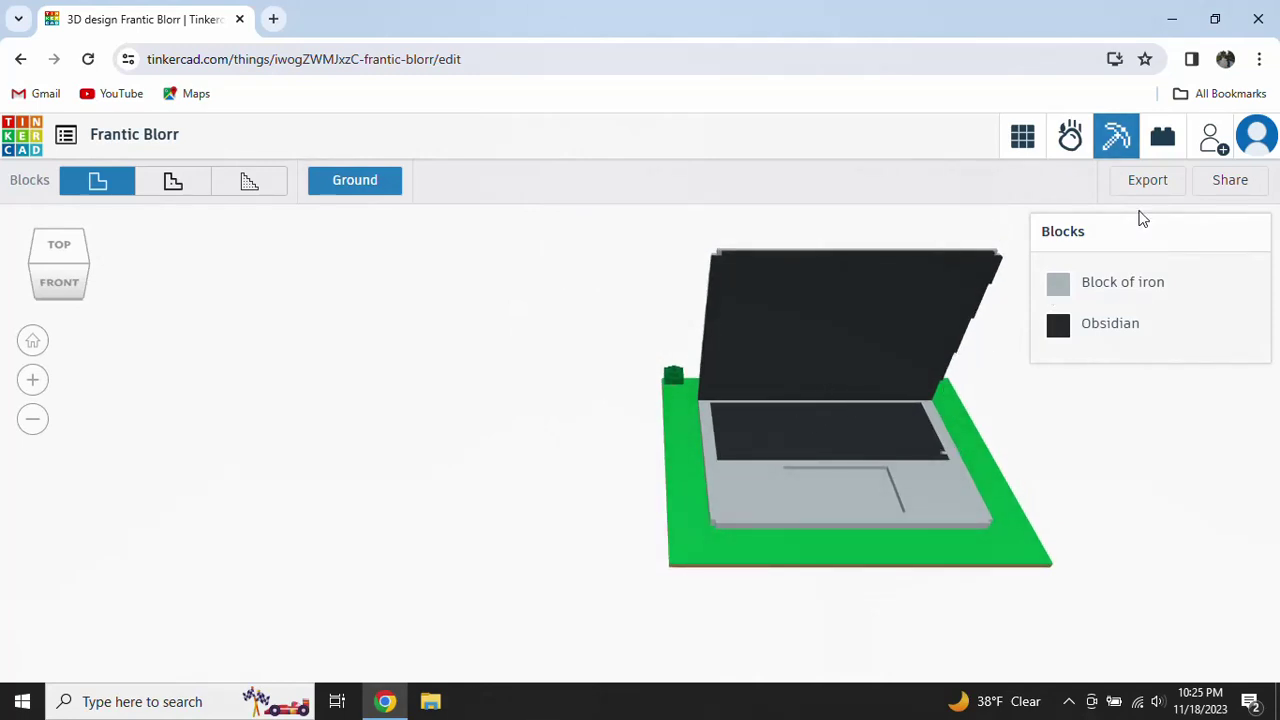
click(1165, 137)
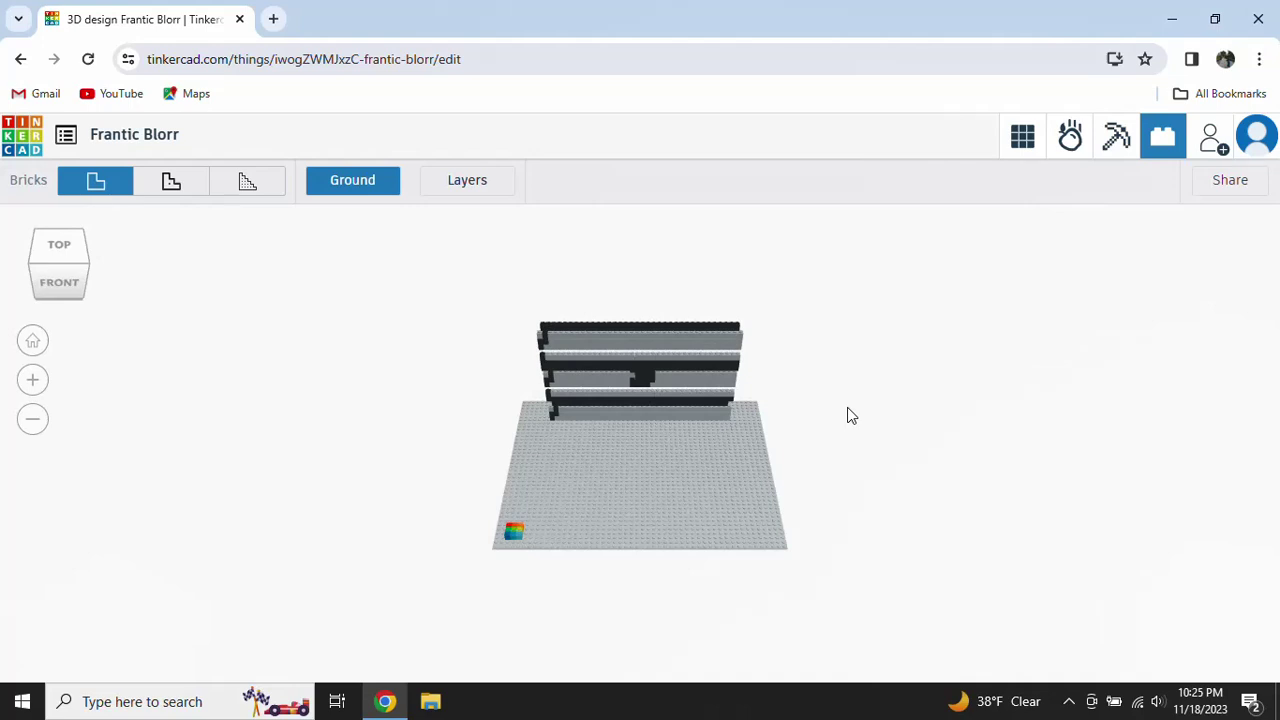
mouse_move(566, 494)
right_down()
mouse_move(817, 521)
mouse_move(929, 614)
mouse_move(1029, 594)
mouse_move(1126, 443)
mouse_move(1123, 578)
mouse_move(1200, 563)
mouse_move(409, 529)
mouse_move(491, 637)
mouse_move(553, 680)
mouse_move(671, 347)
right_up()
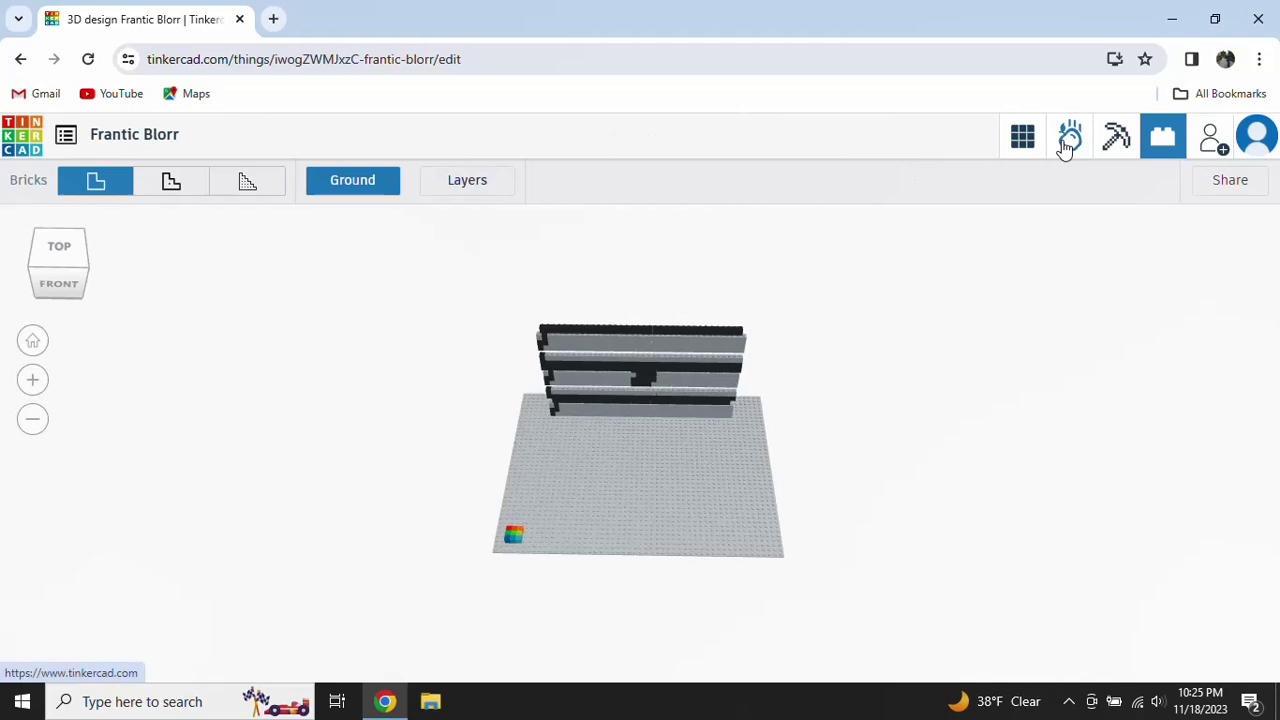
click(1022, 140)
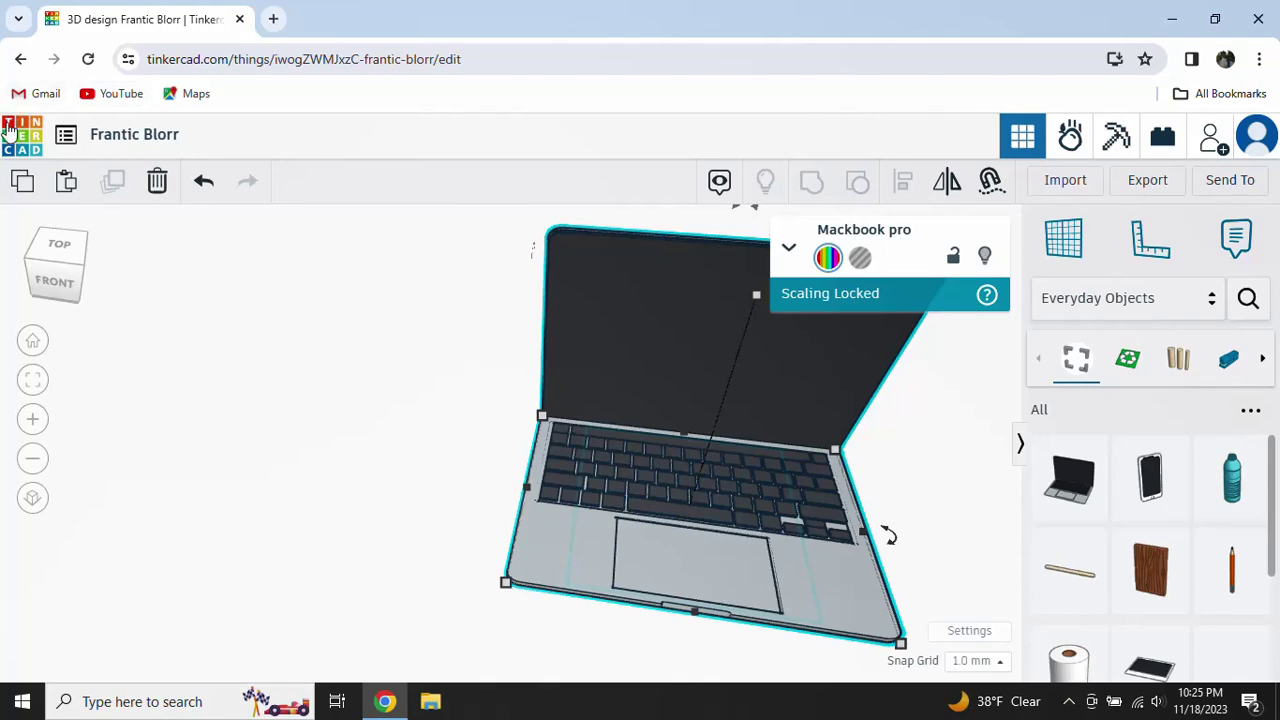
Step: Return to the saved-designs dashboard and scroll through the first page of designs
click(35, 143)
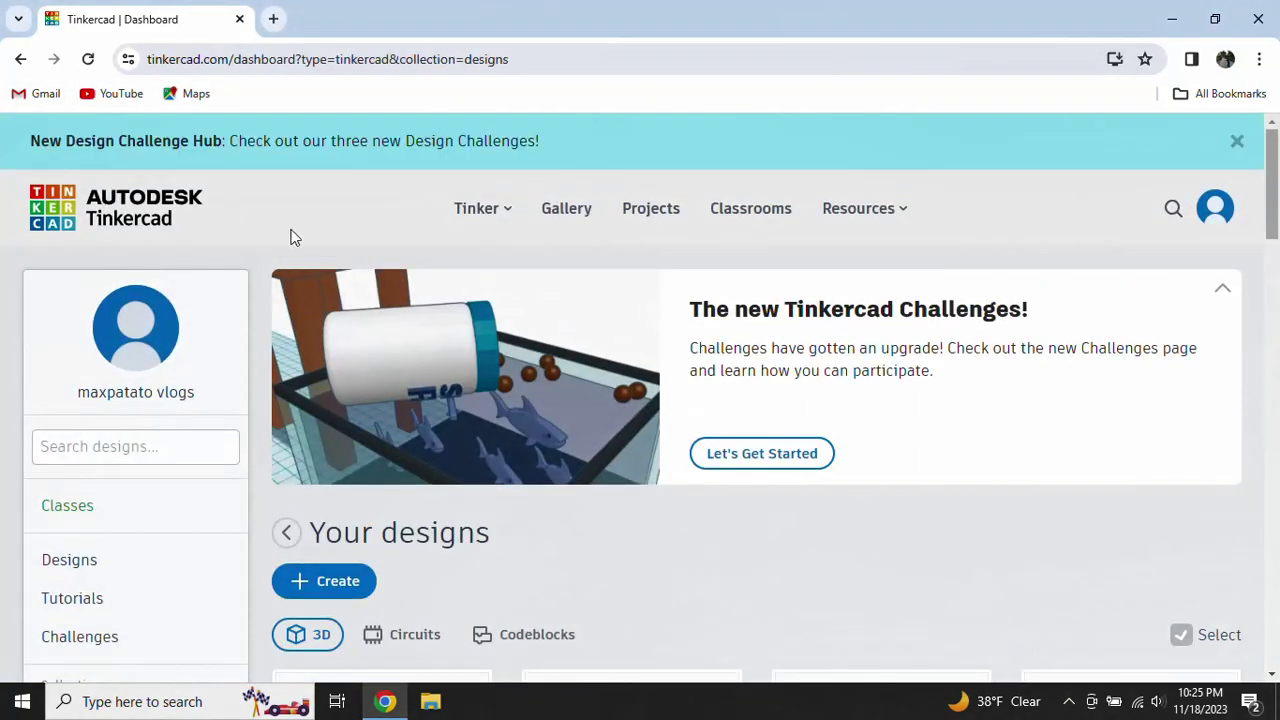
scroll(494, 323, down, 2)
scroll(494, 320, down, 2)
scroll(560, 370, down, 2)
scroll(612, 410, down, 2)
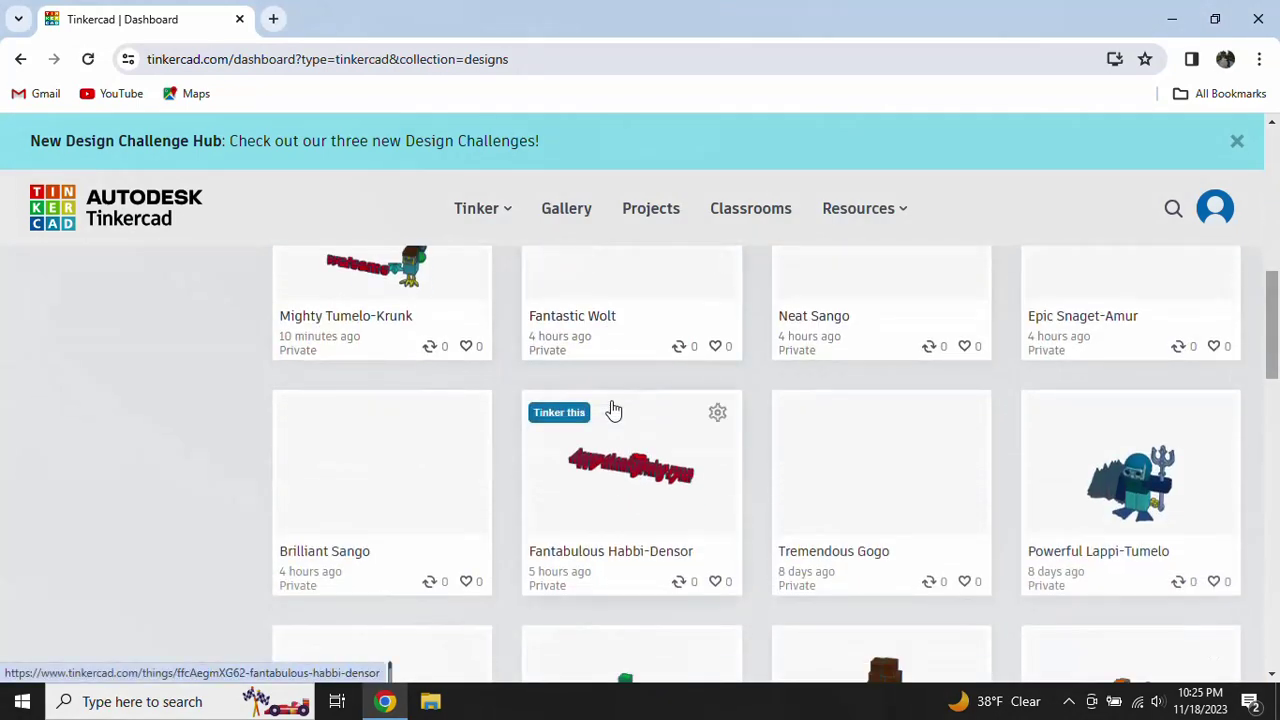
scroll(613, 410, down, 3)
scroll(720, 571, down, 3)
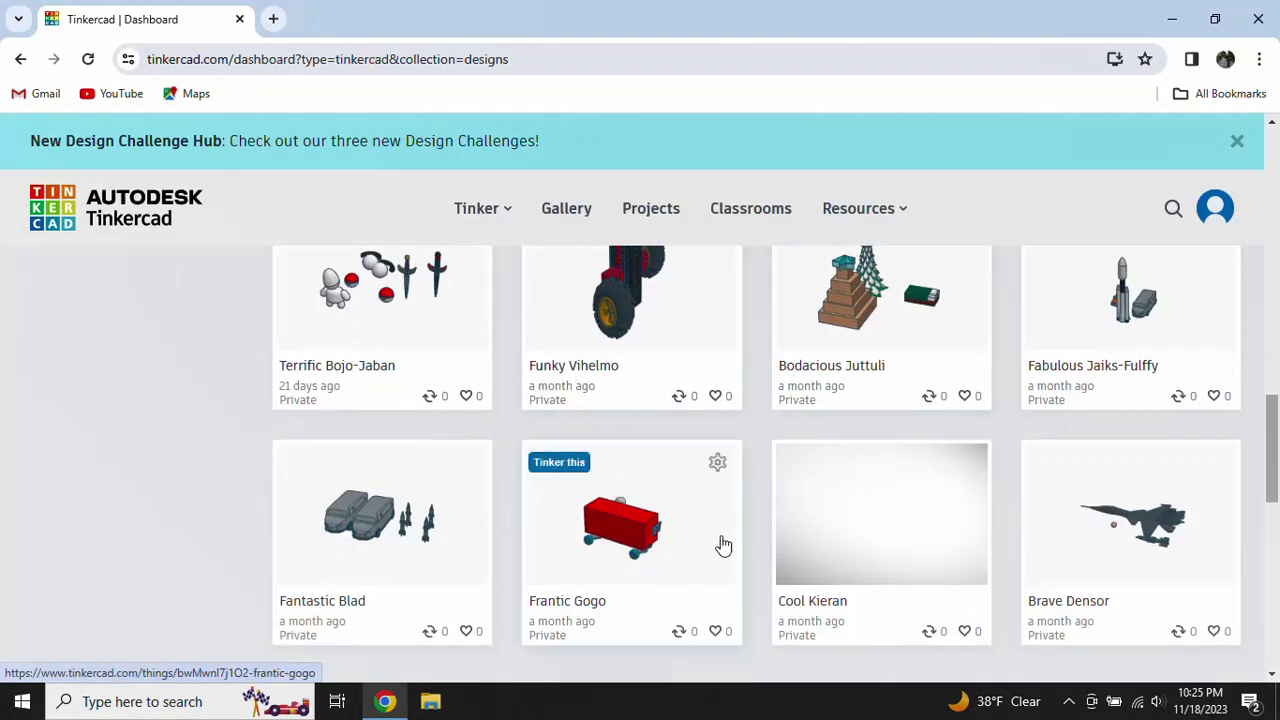
scroll(720, 477, up, 1)
scroll(754, 531, down, 1)
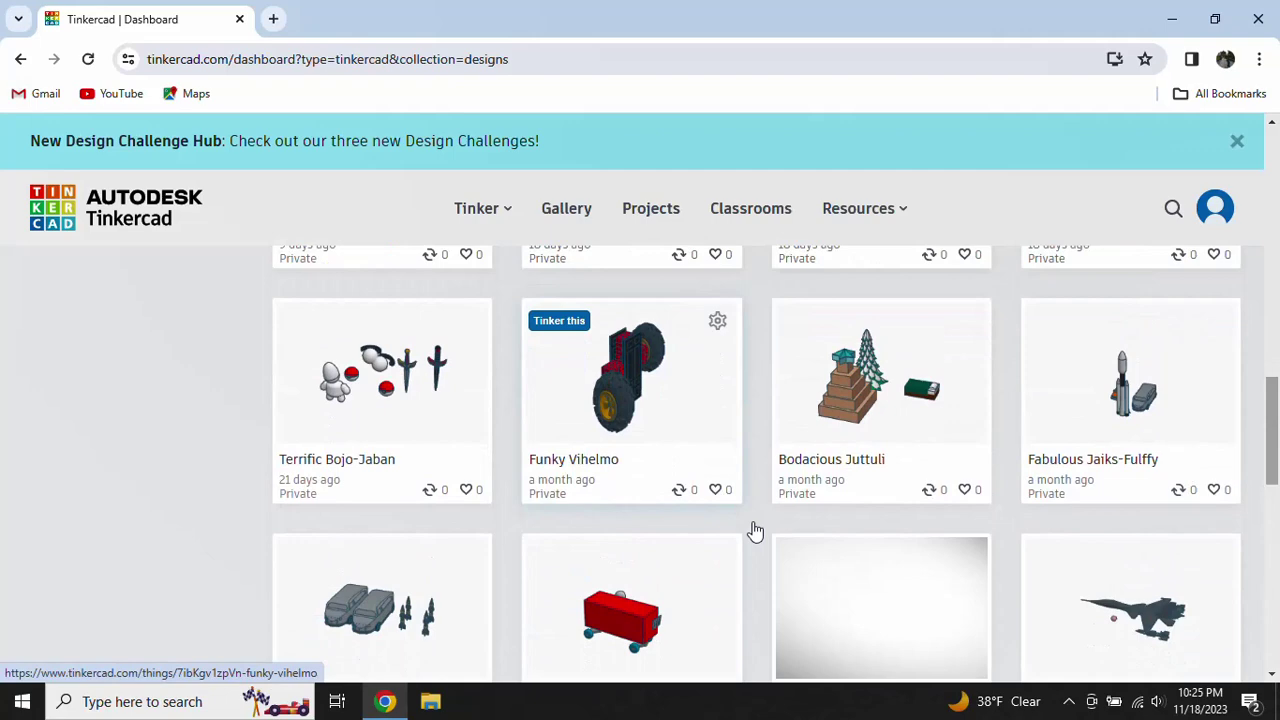
scroll(754, 528, down, 3)
scroll(754, 530, down, 1)
scroll(740, 500, up, 2)
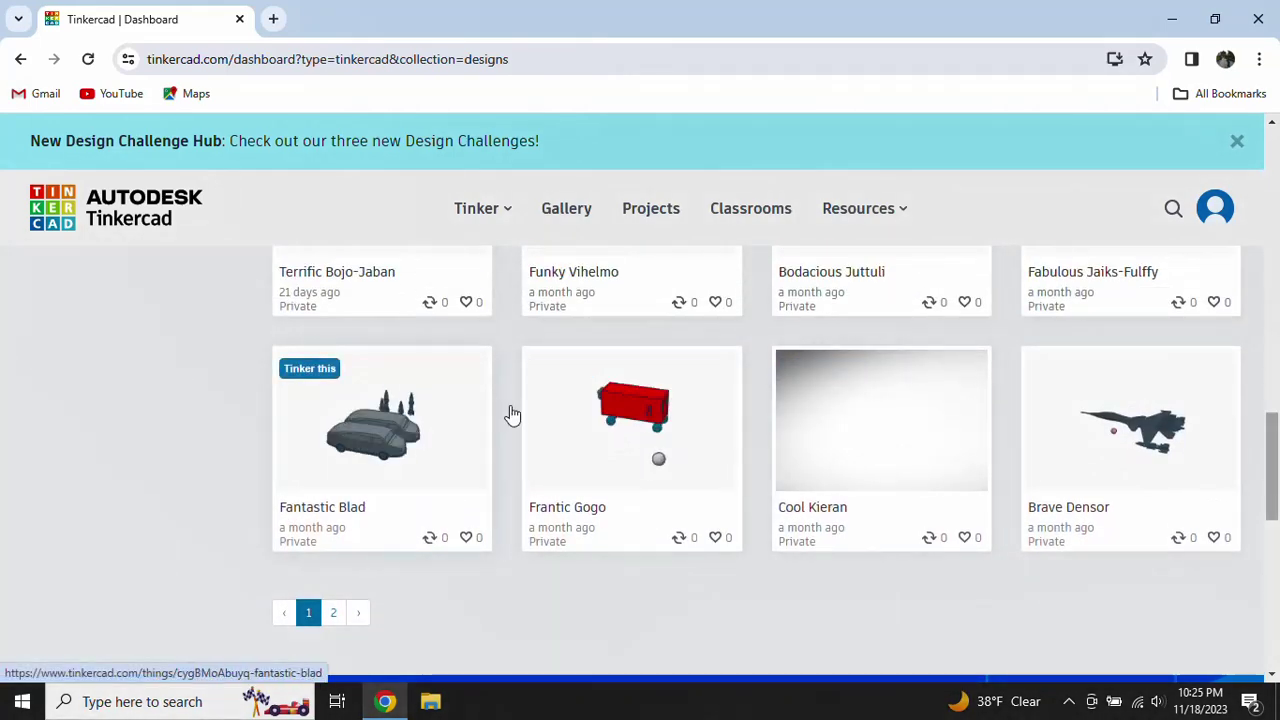
scroll(551, 423, up, 2)
scroll(531, 451, down, 4)
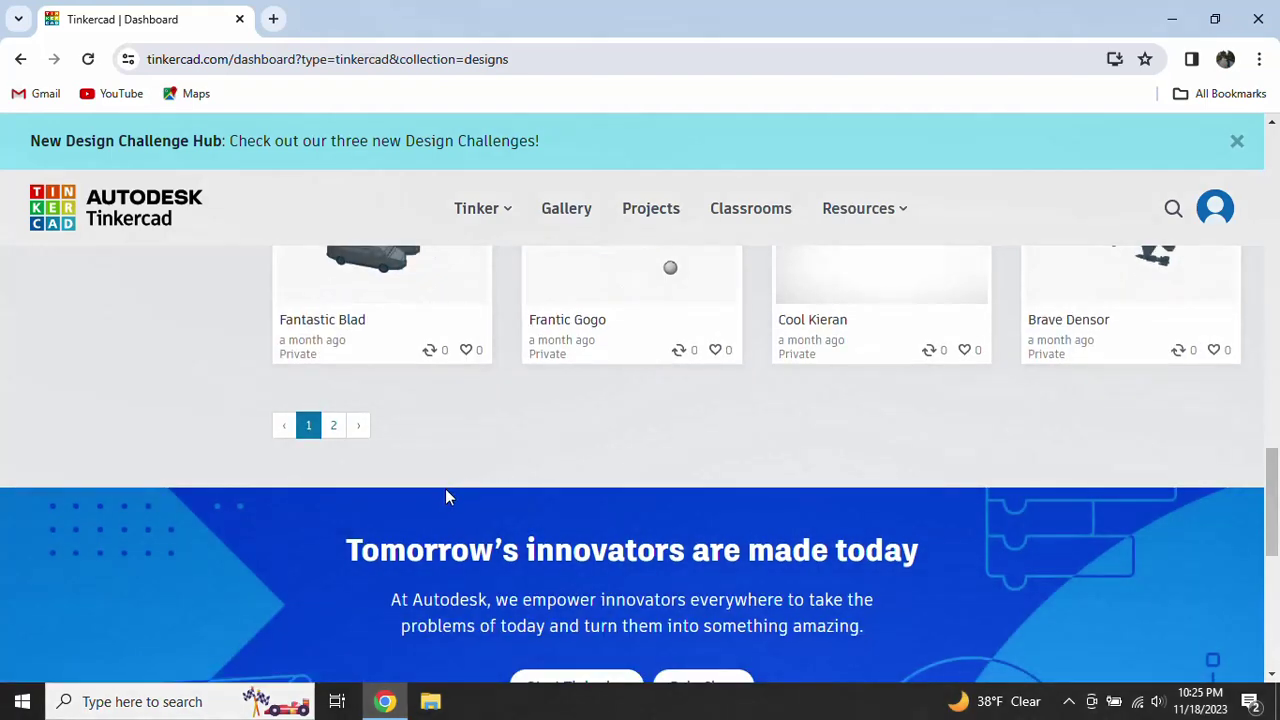
Step: Go to the second page of designs and check the Dazzling Habbi-Kieran link options
click(338, 426)
scroll(480, 490, down, 5)
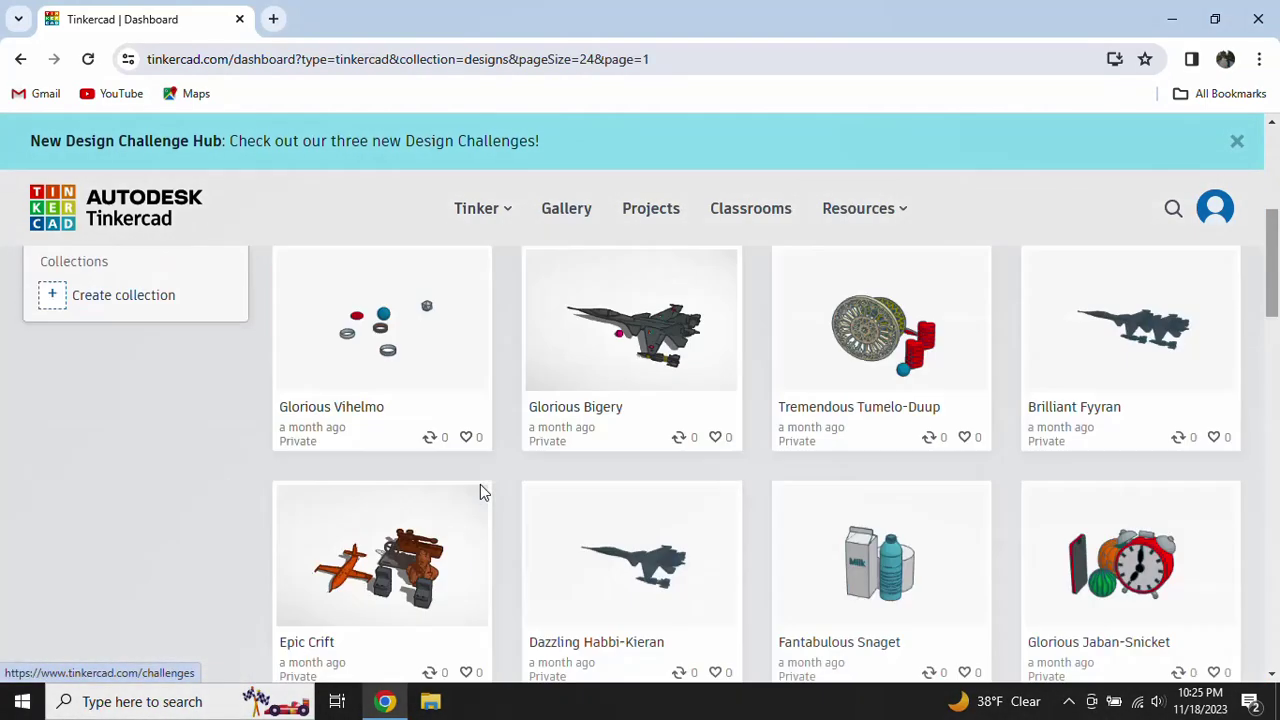
mouse_move(631, 510)
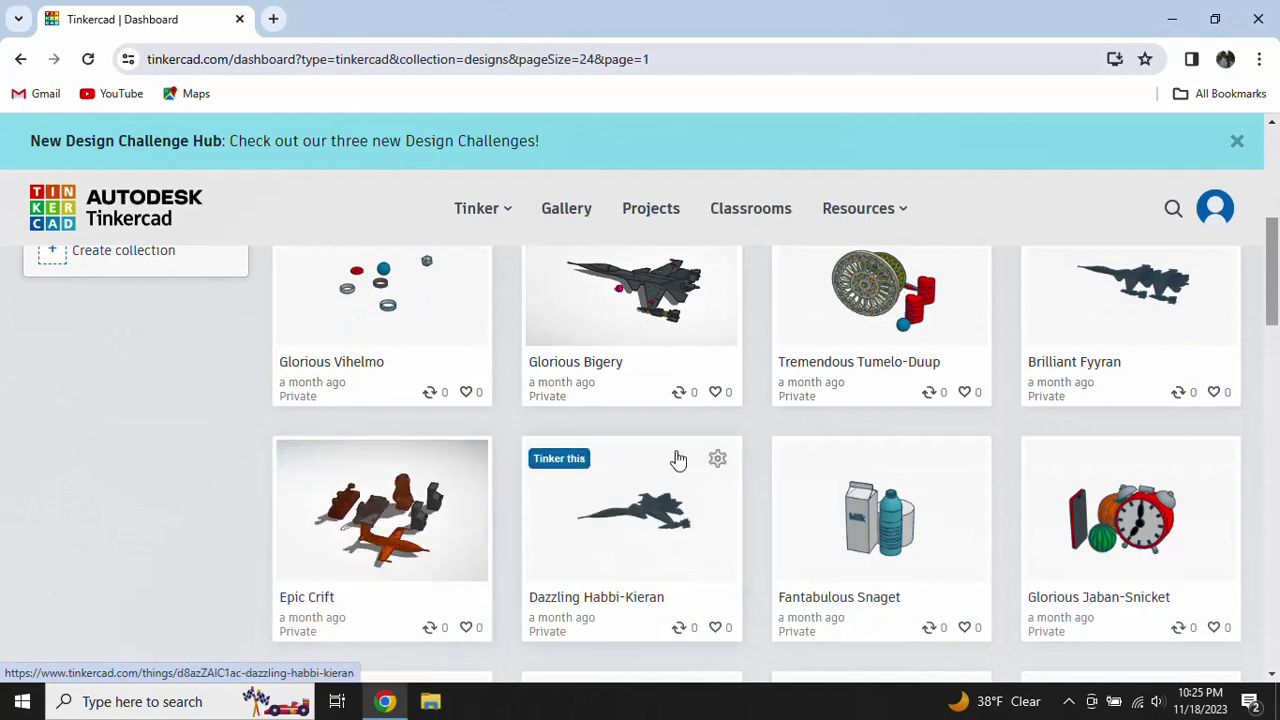
right_click(539, 497)
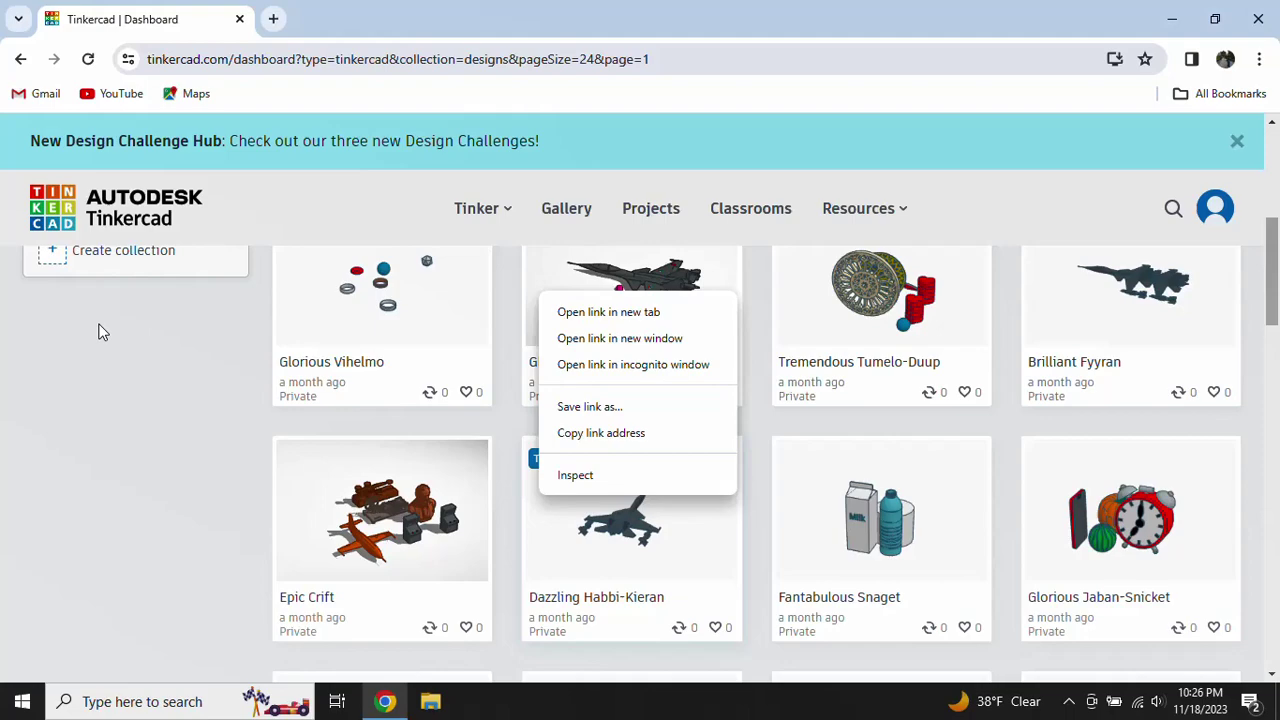
click(471, 434)
Step: Scroll up and down the designs grid to locate the red truck design Frantic Gogo
scroll(666, 466, down, 1)
scroll(680, 460, up, 4)
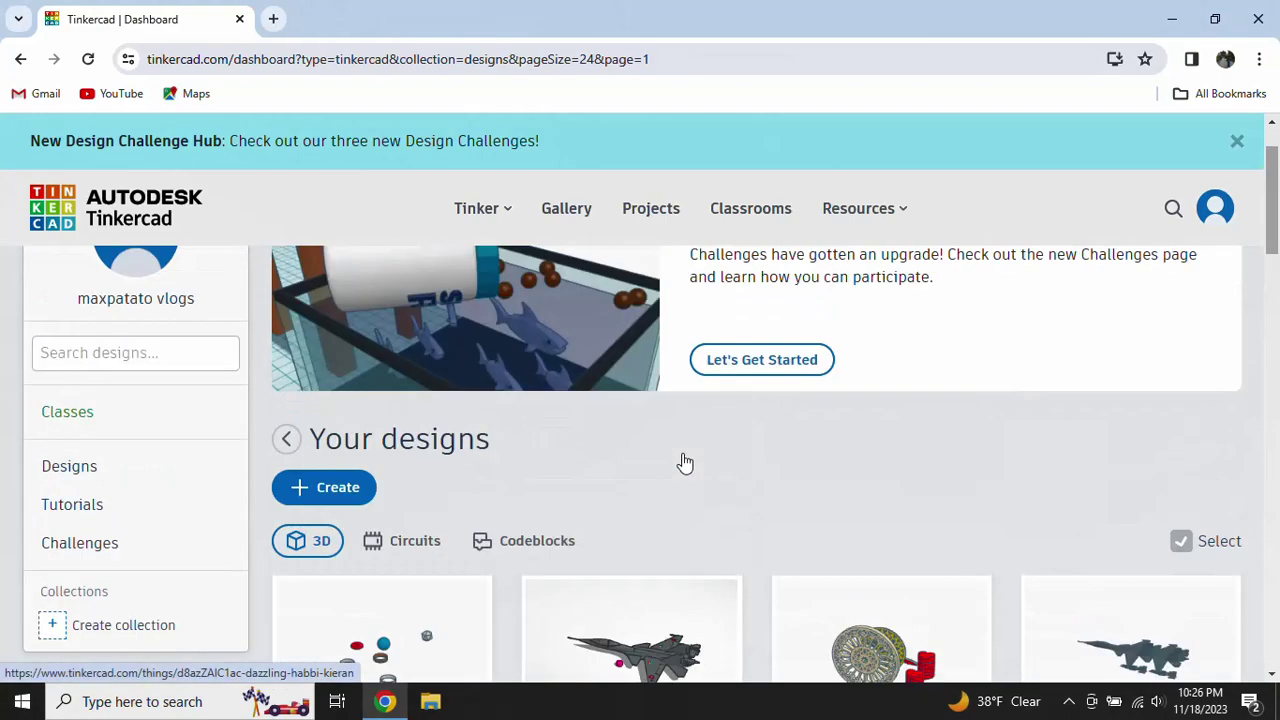
scroll(684, 460, down, 1)
scroll(684, 460, down, 2)
scroll(684, 460, down, 4)
scroll(684, 460, down, 2)
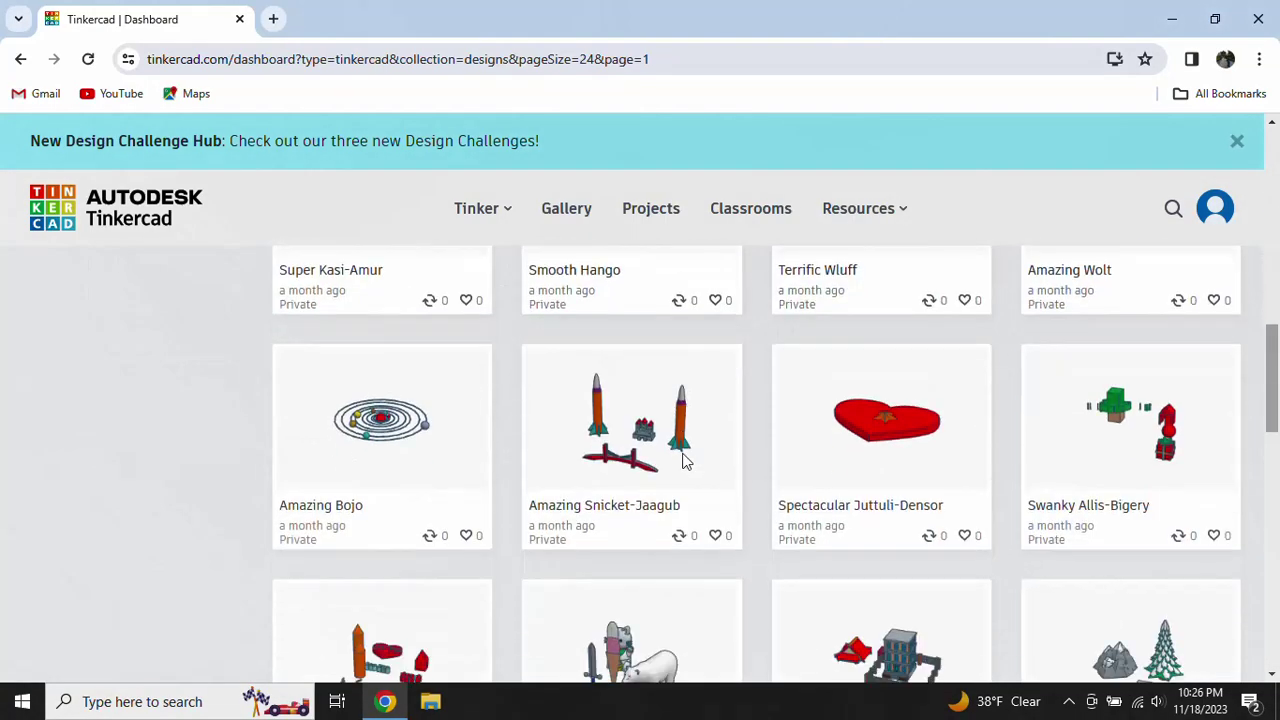
scroll(684, 460, down, 5)
scroll(684, 460, down, 5)
scroll(684, 460, up, 2)
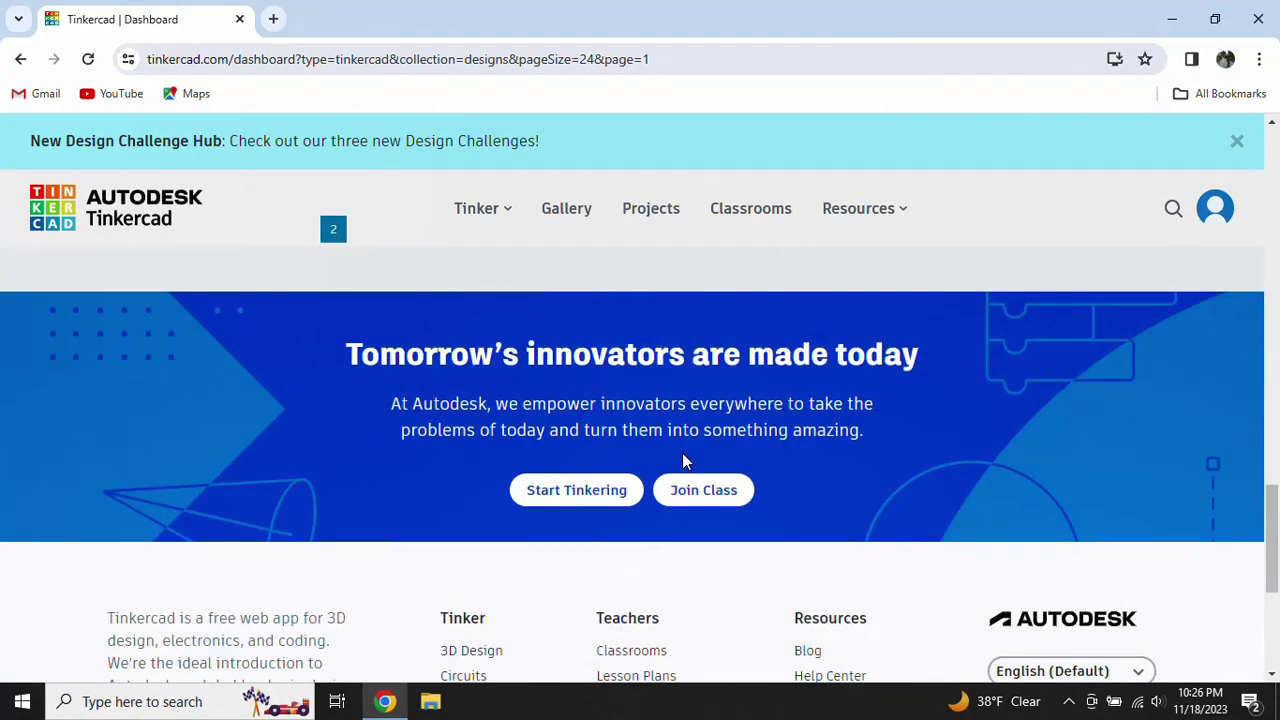
scroll(684, 460, up, 1)
scroll(683, 457, up, 2)
scroll(670, 435, up, 2)
scroll(665, 430, up, 1)
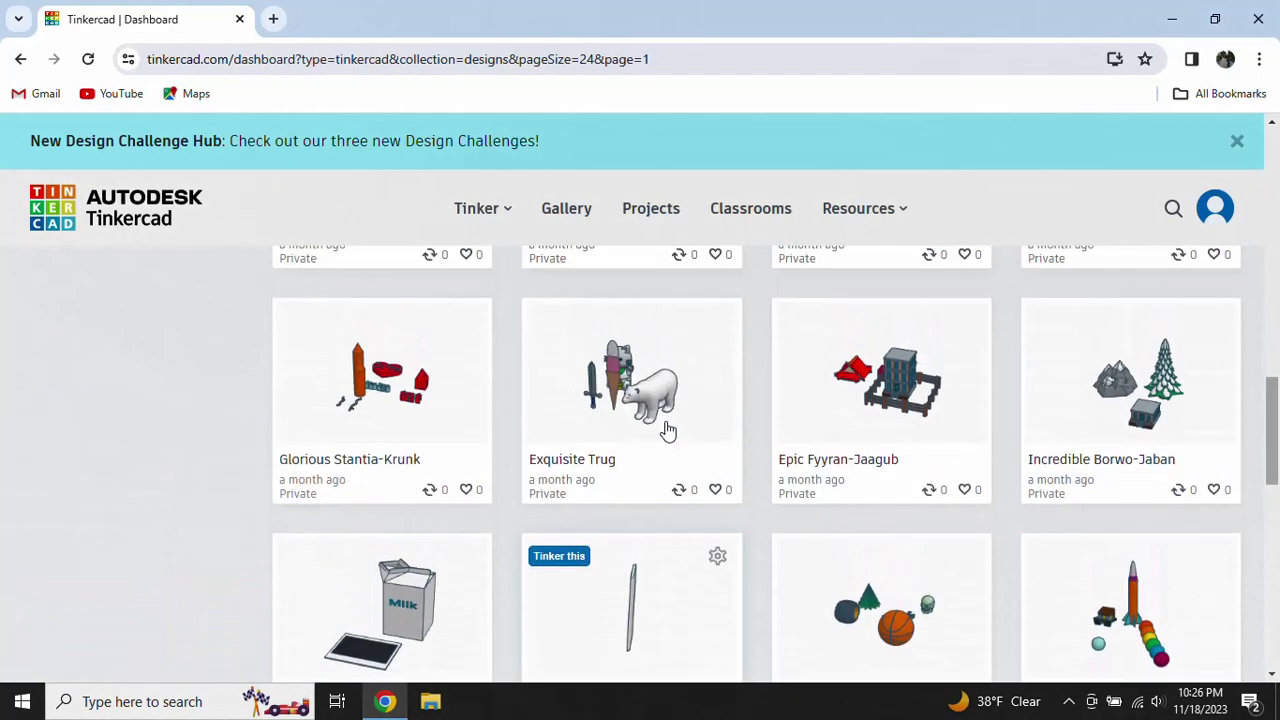
scroll(665, 430, down, 1)
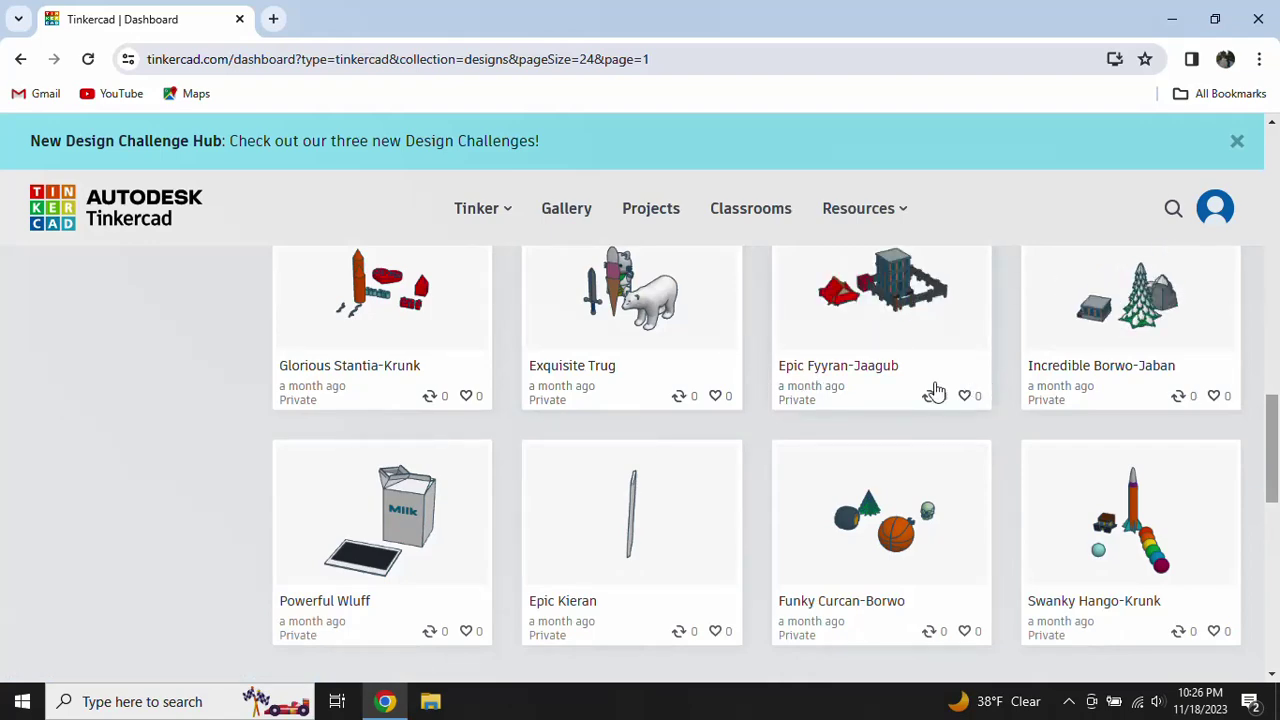
scroll(935, 390, up, 2)
scroll(935, 390, up, 1)
scroll(935, 390, up, 1)
scroll(935, 390, up, 2)
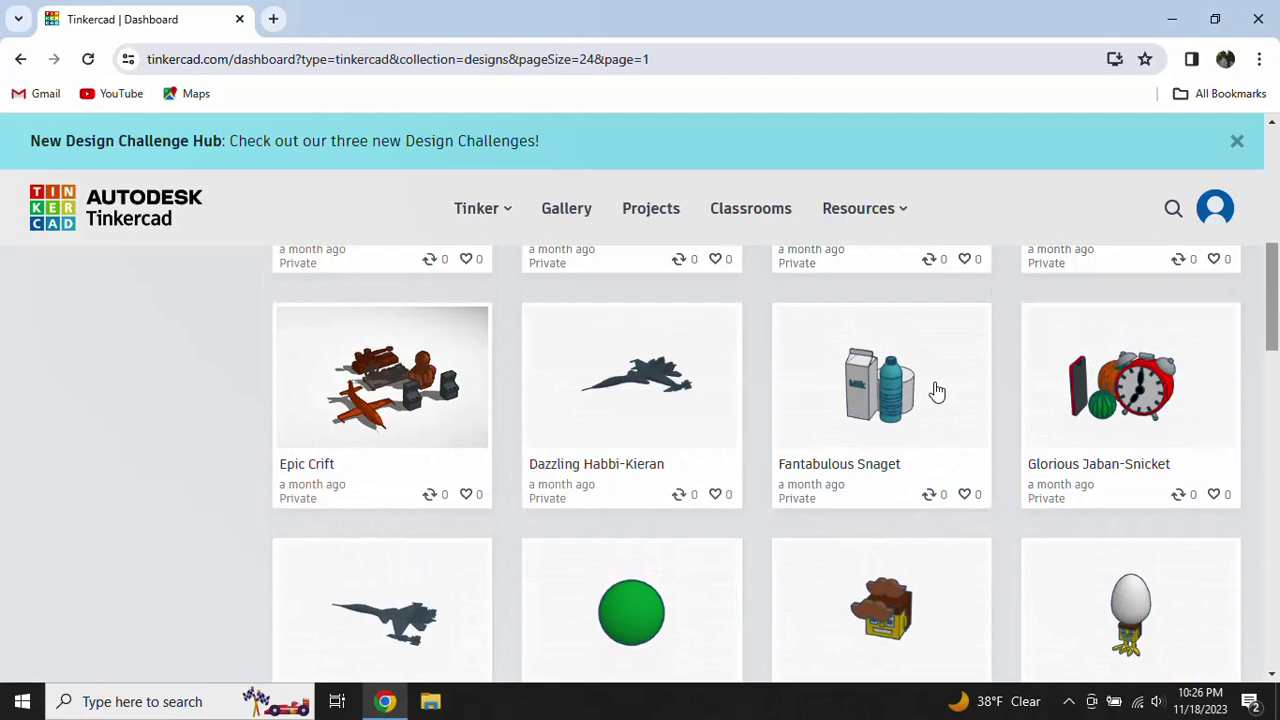
scroll(935, 390, up, 1)
scroll(935, 390, up, 3)
scroll(935, 390, down, 2)
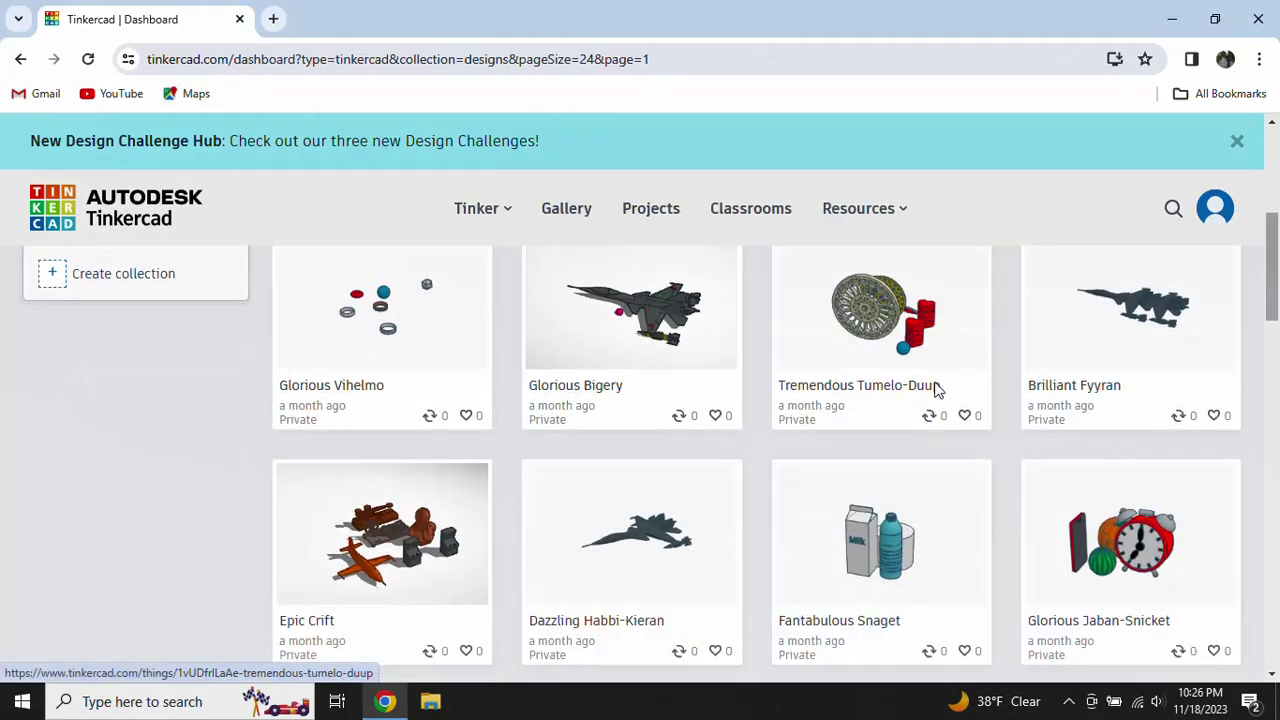
scroll(935, 390, down, 4)
scroll(935, 390, down, 3)
scroll(935, 390, down, 3)
scroll(935, 390, down, 1)
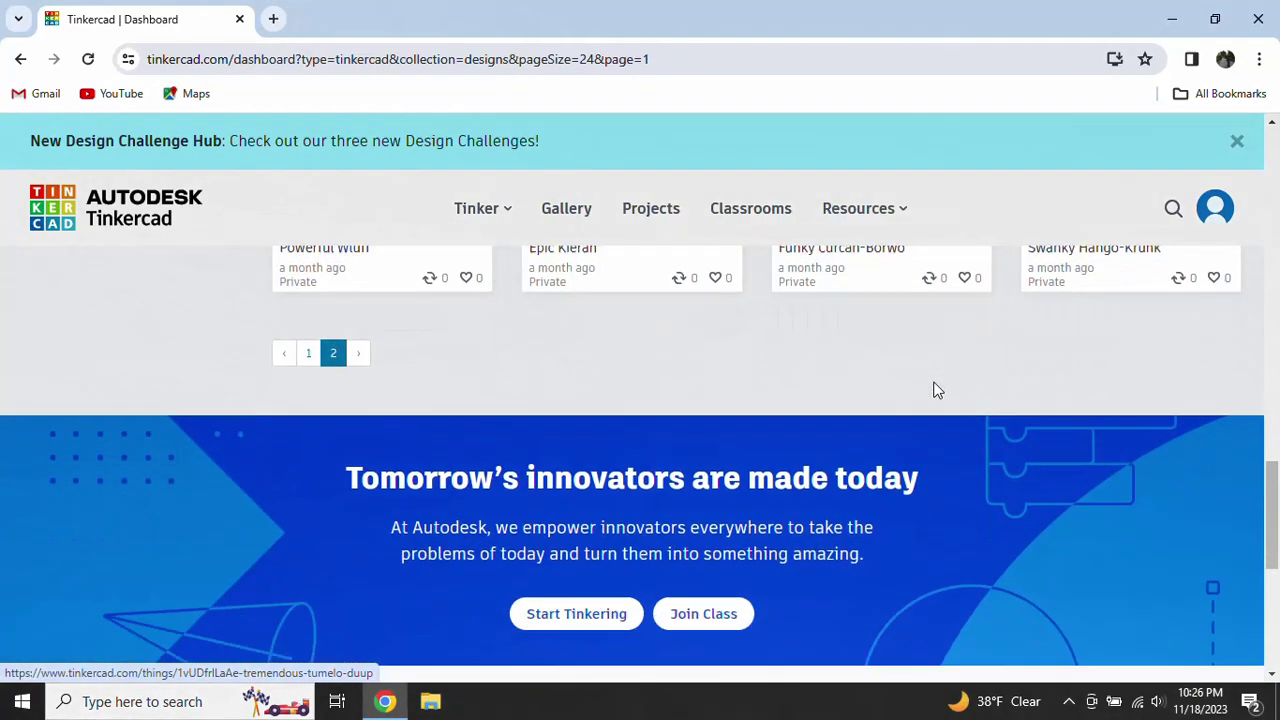
scroll(935, 390, up, 2)
scroll(935, 390, up, 2)
scroll(933, 391, up, 2)
scroll(933, 391, down, 4)
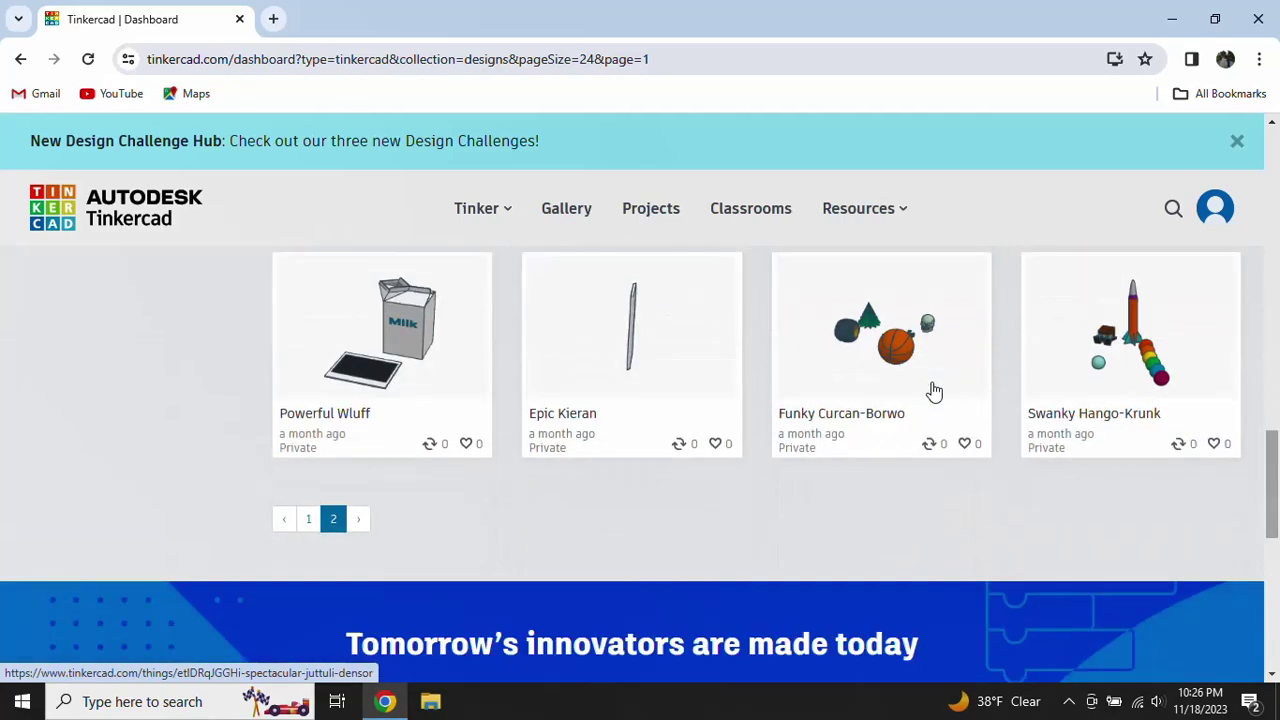
scroll(933, 391, down, 2)
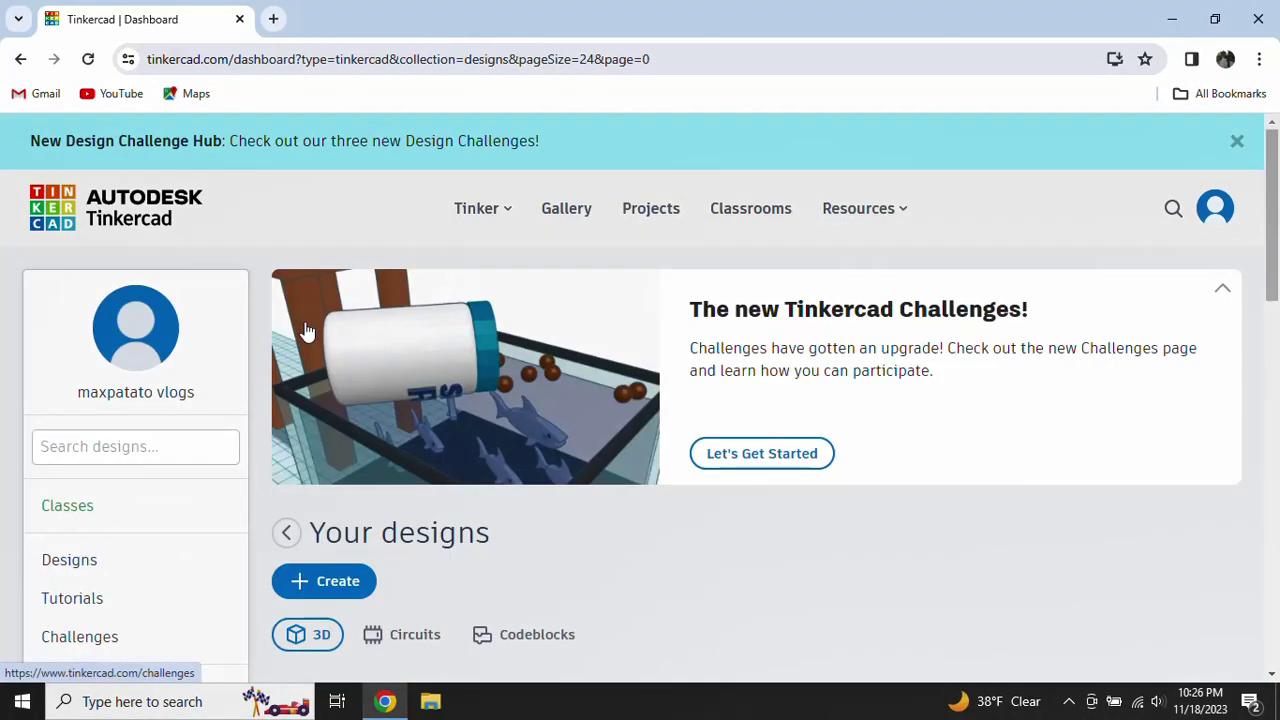
scroll(414, 357, down, 4)
scroll(417, 367, down, 4)
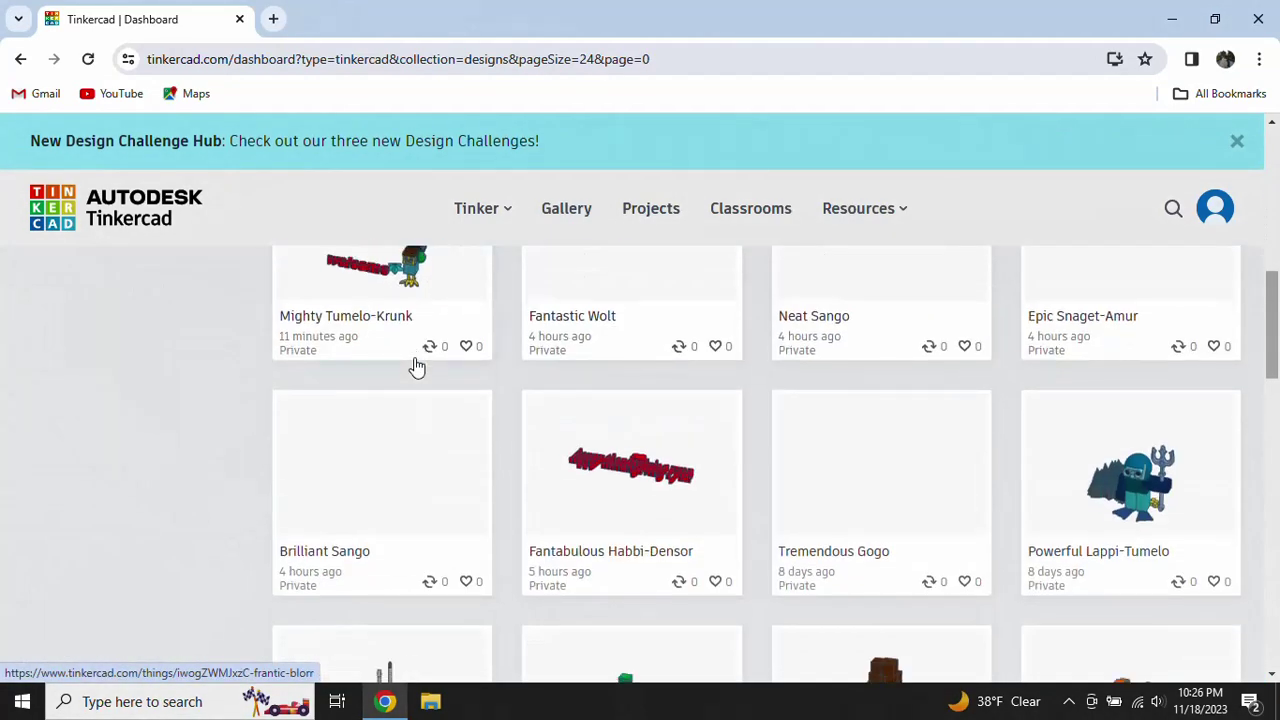
scroll(417, 367, down, 3)
scroll(417, 367, down, 2)
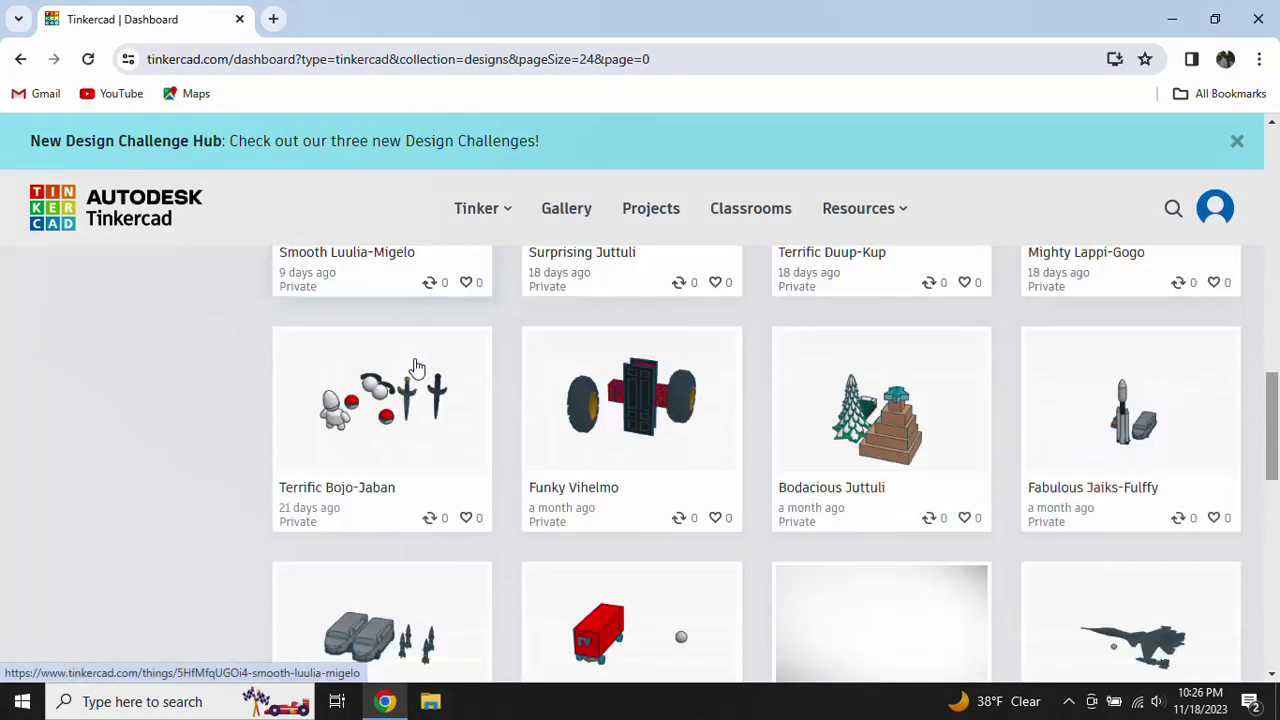
scroll(417, 367, down, 3)
scroll(417, 367, up, 1)
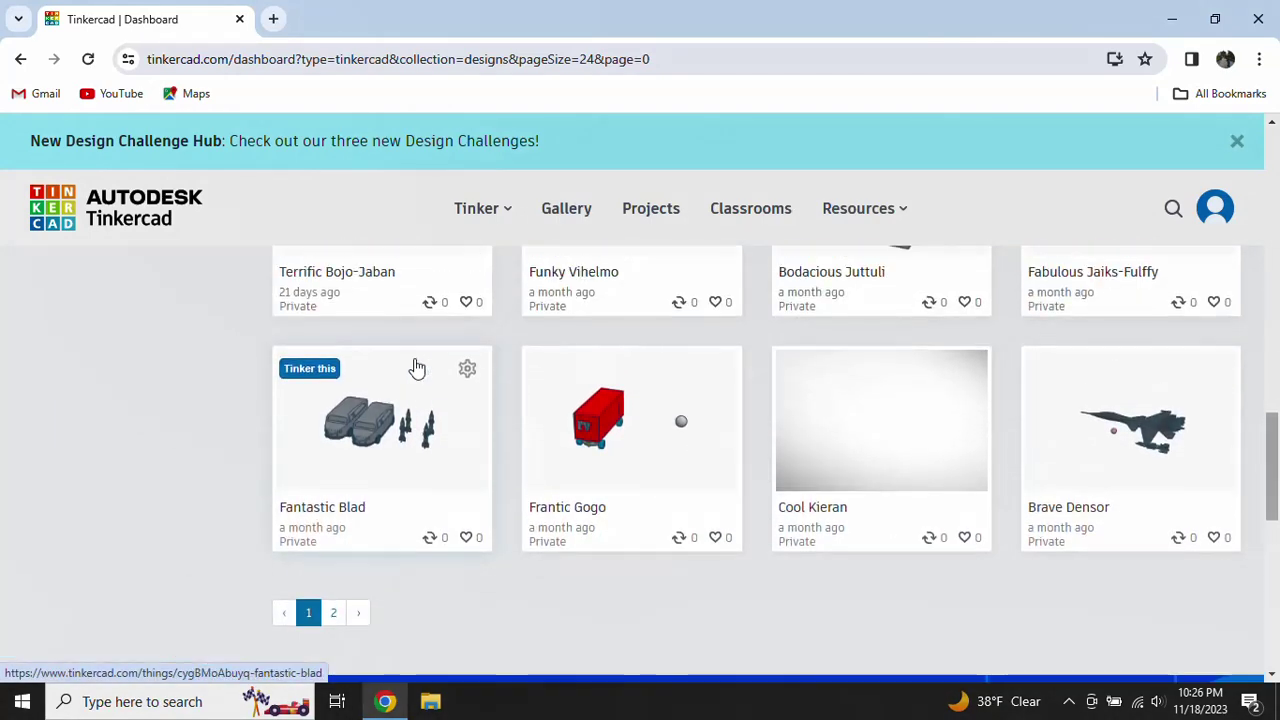
scroll(606, 420, up, 2)
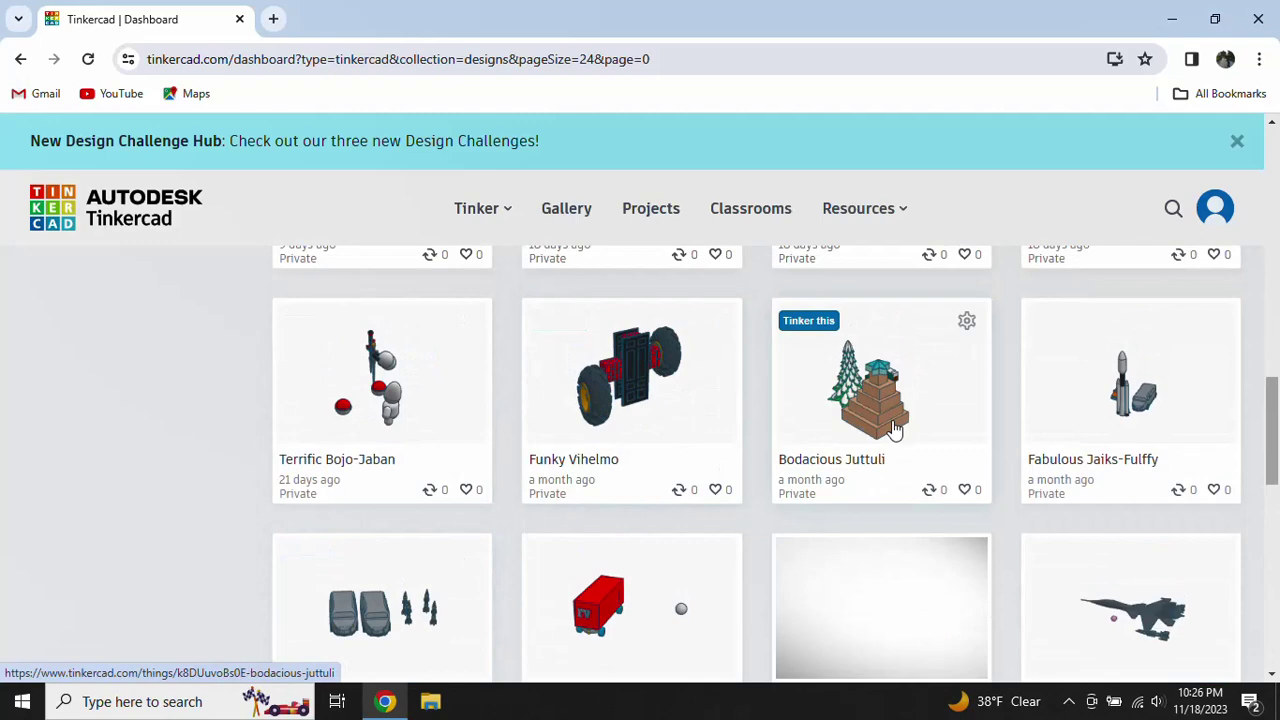
scroll(951, 489, up, 3)
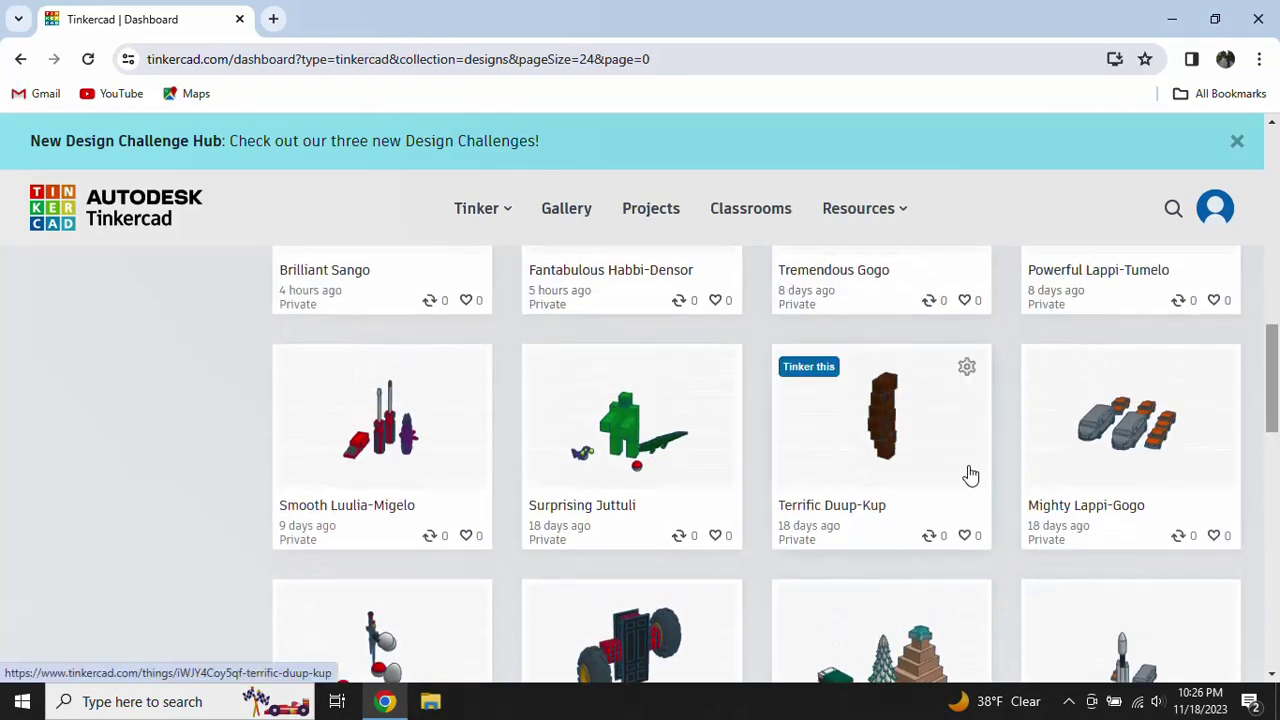
scroll(968, 475, down, 1)
scroll(966, 472, down, 2)
scroll(965, 470, down, 1)
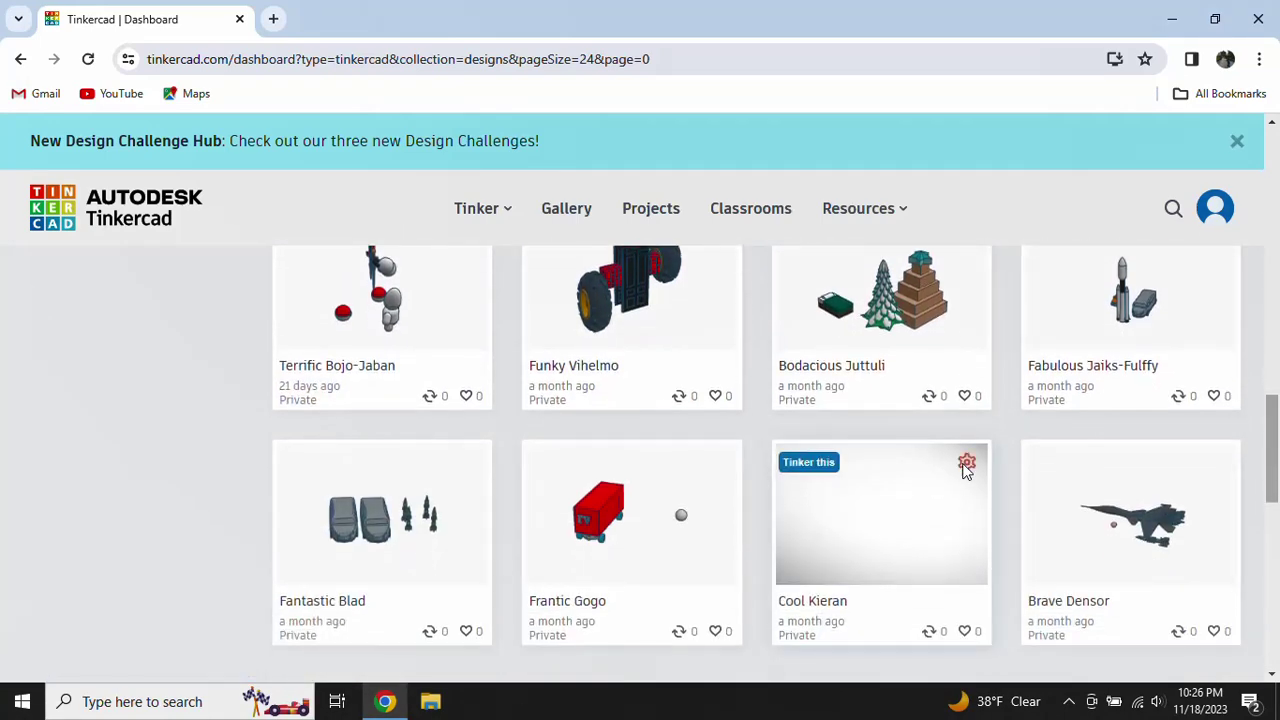
scroll(955, 478, down, 2)
scroll(860, 491, up, 1)
scroll(860, 489, up, 1)
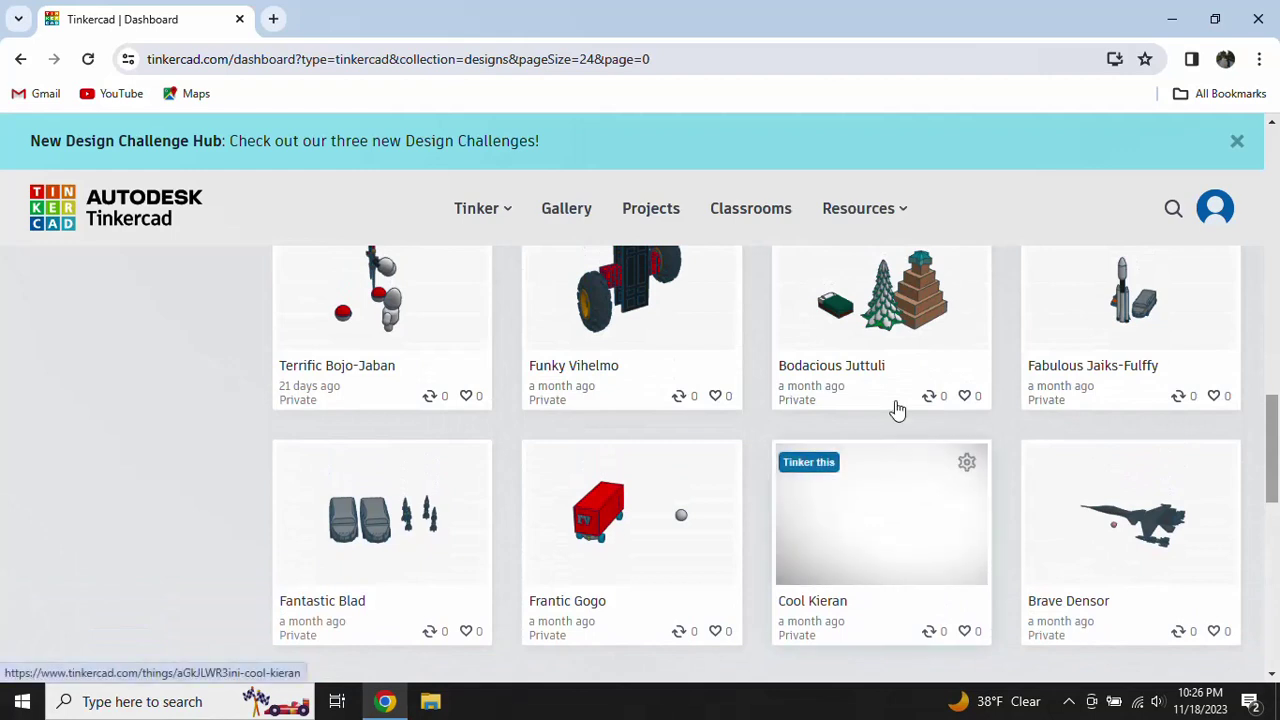
mouse_move(631, 513)
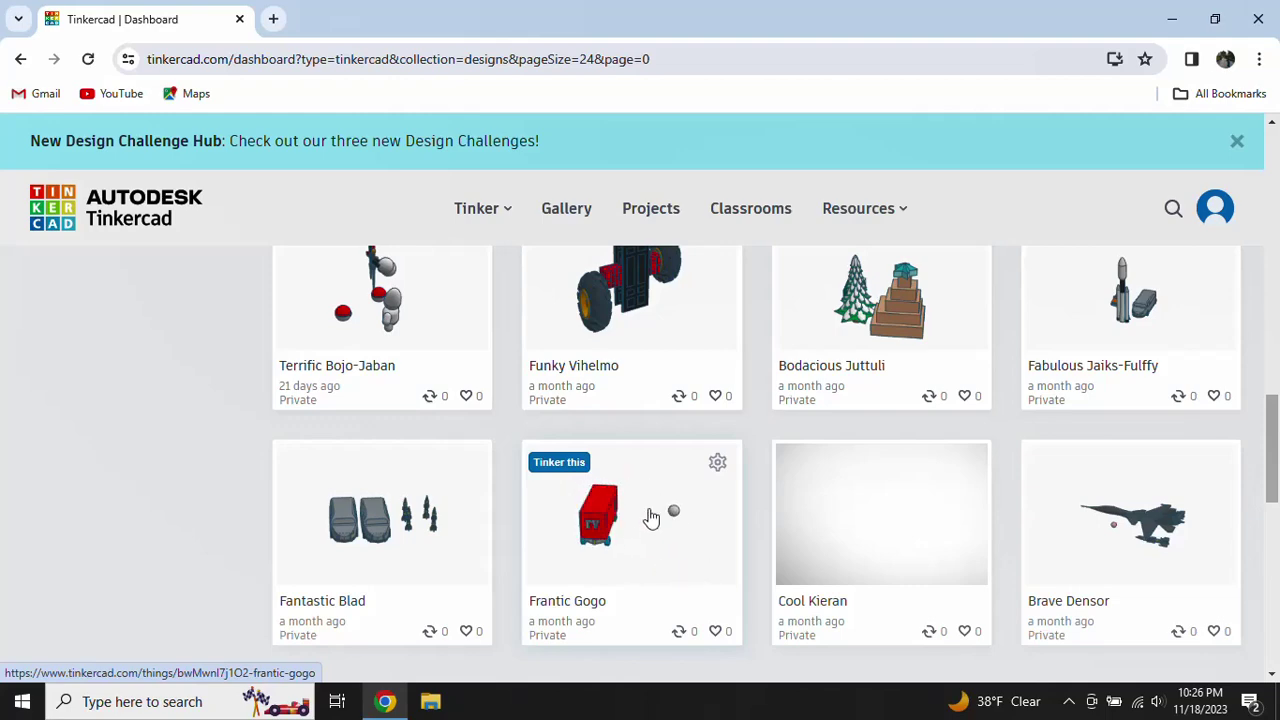
Step: Open the Frantic Gogo detail page and load it with Tinker this
click(650, 517)
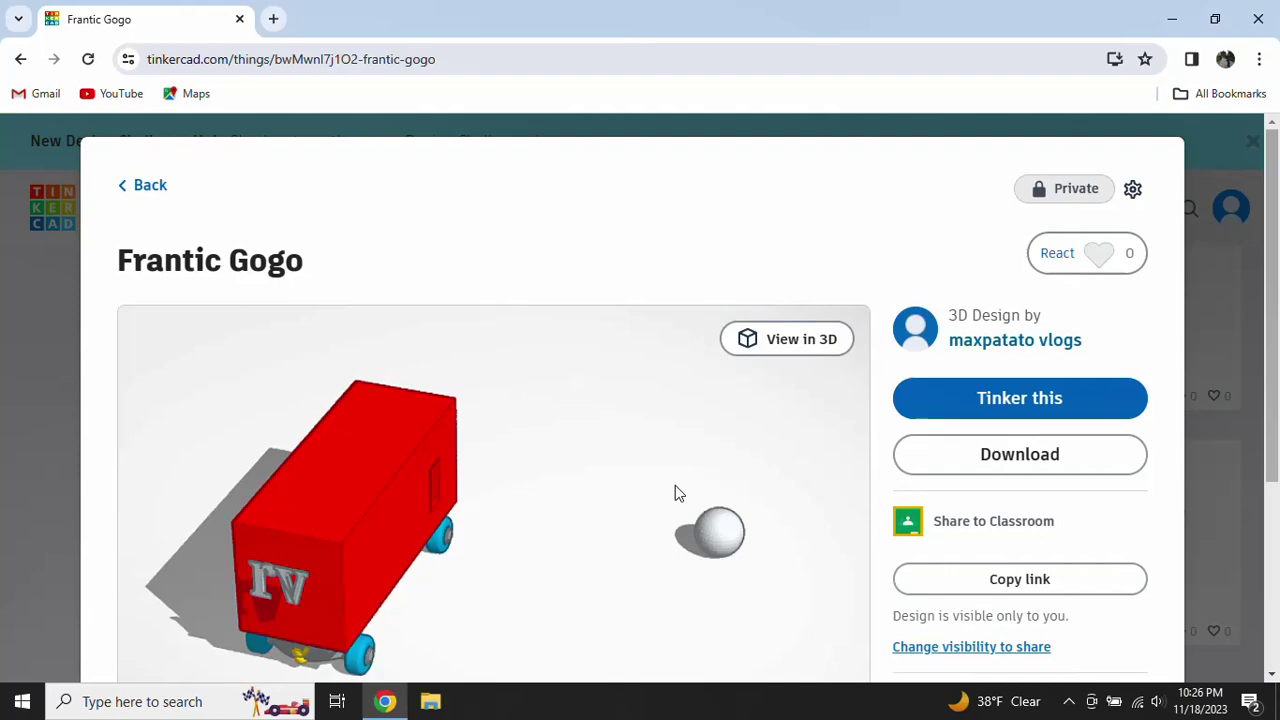
click(997, 400)
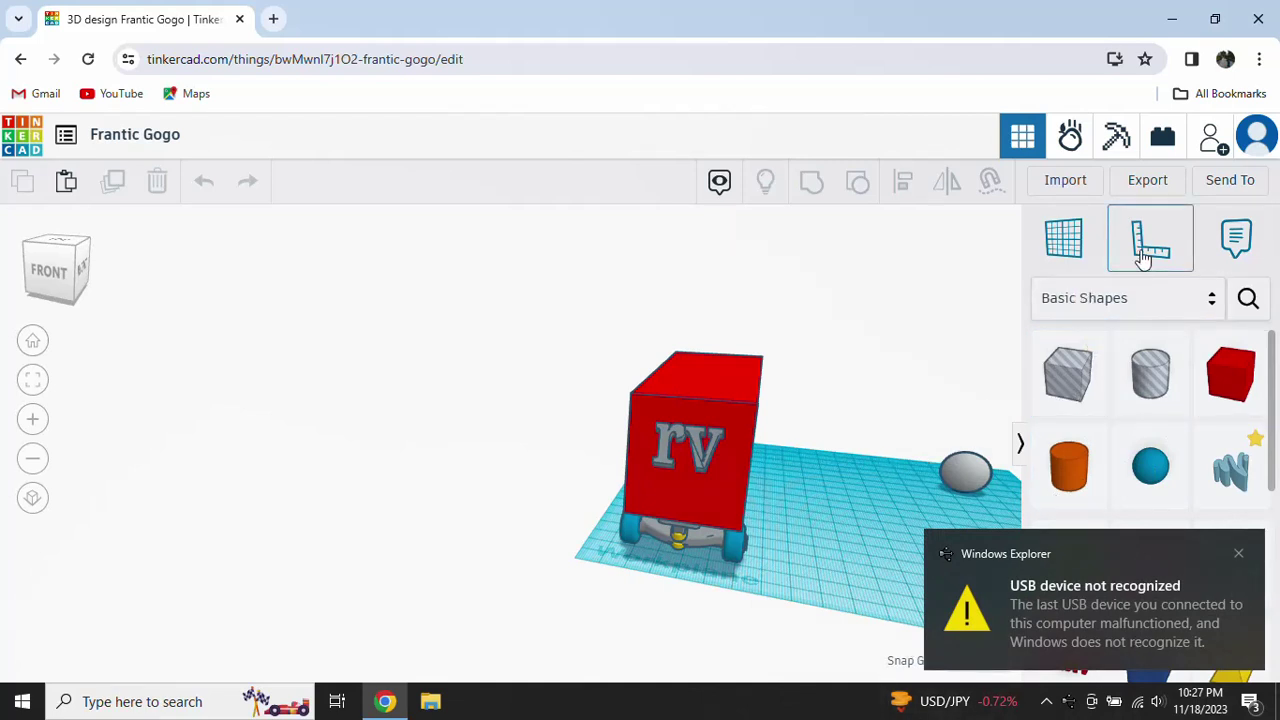
Step: Glance at the shape categories, then search shapes for 'tnt' and pick the first result
click(1162, 296)
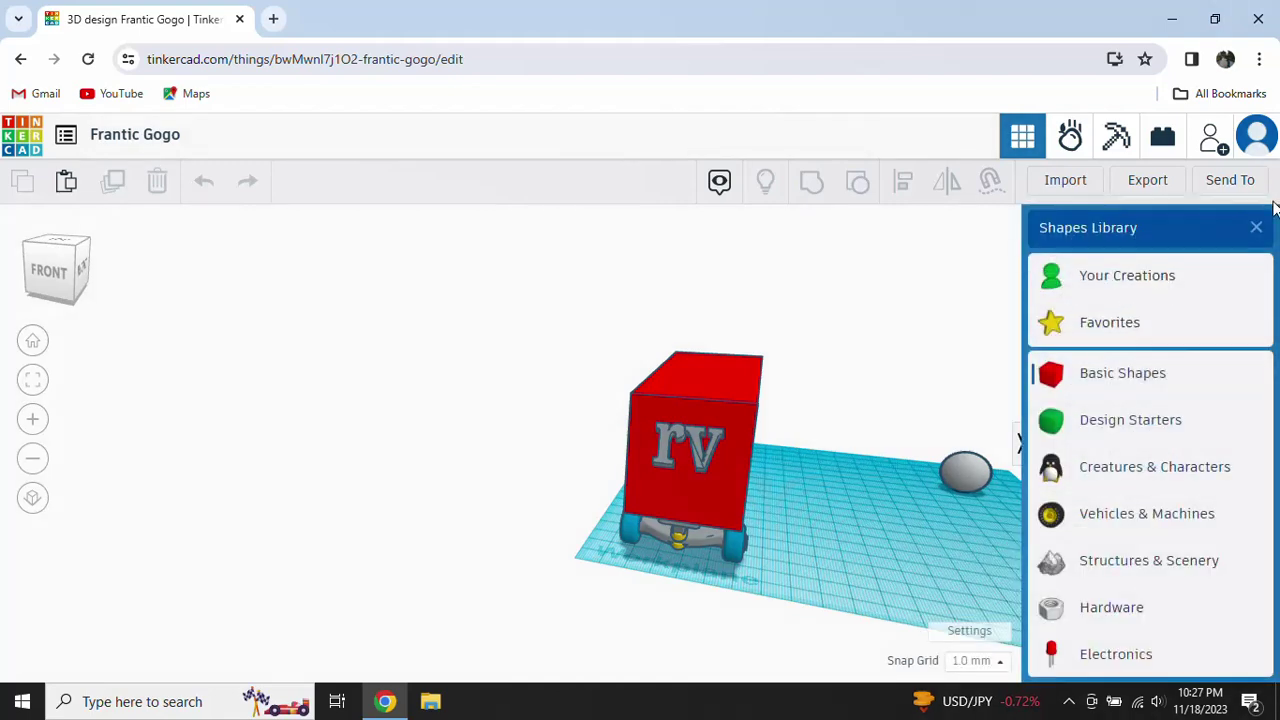
click(1225, 234)
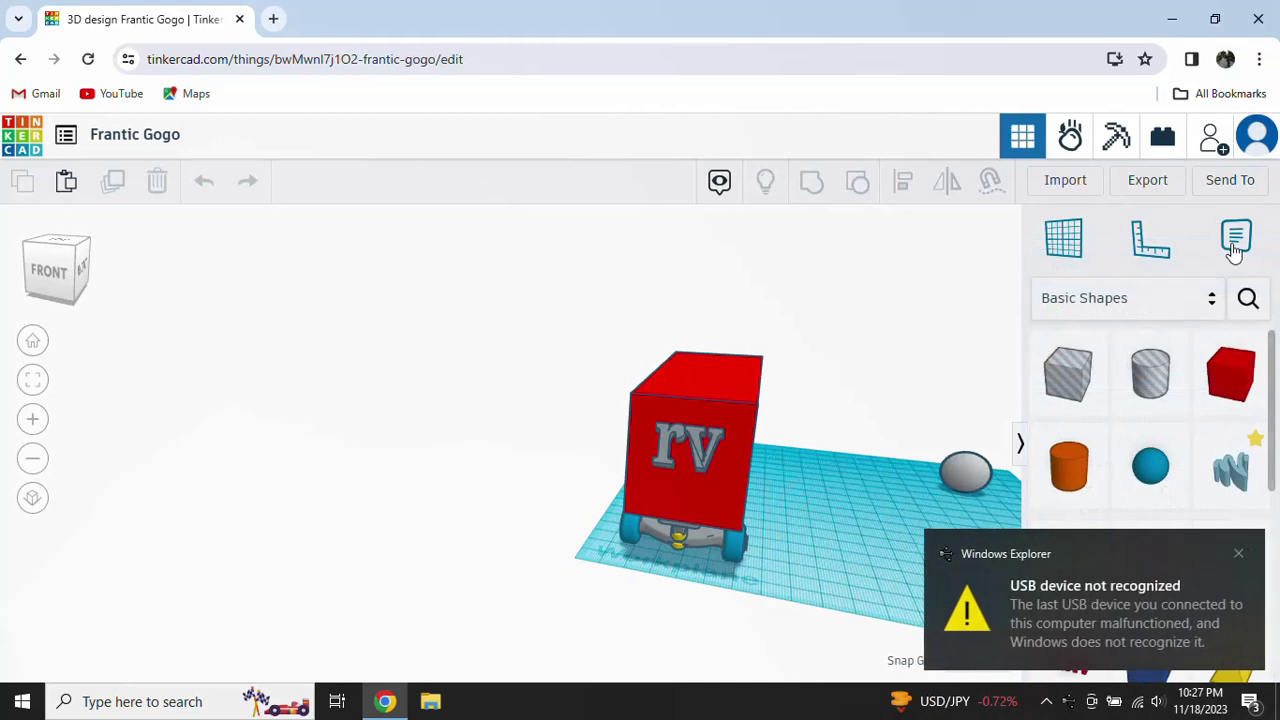
click(1248, 296)
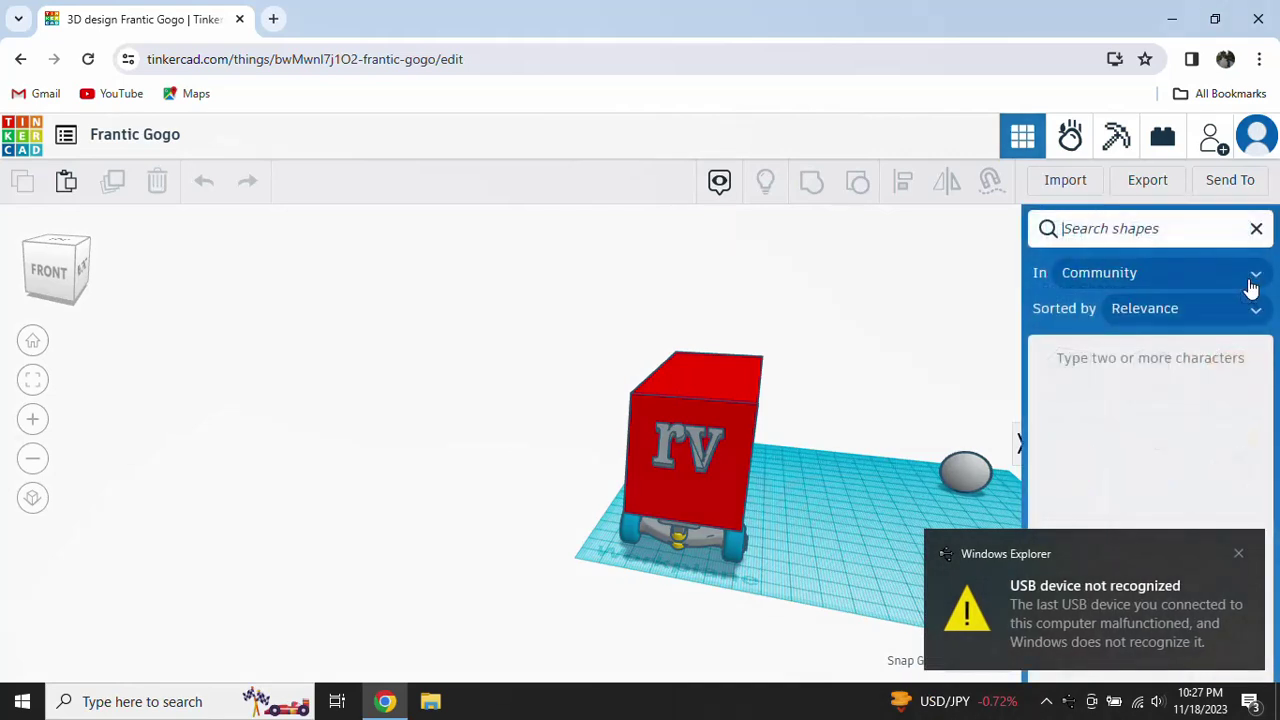
text(t)
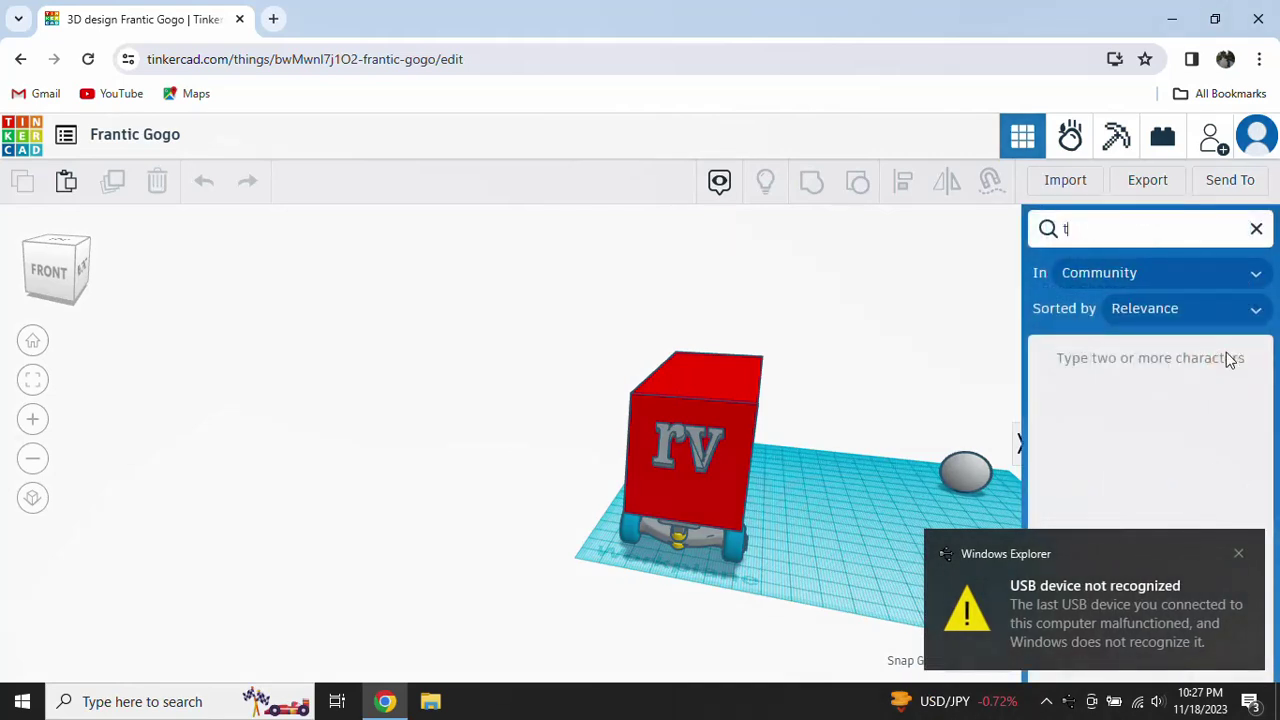
text(nt)
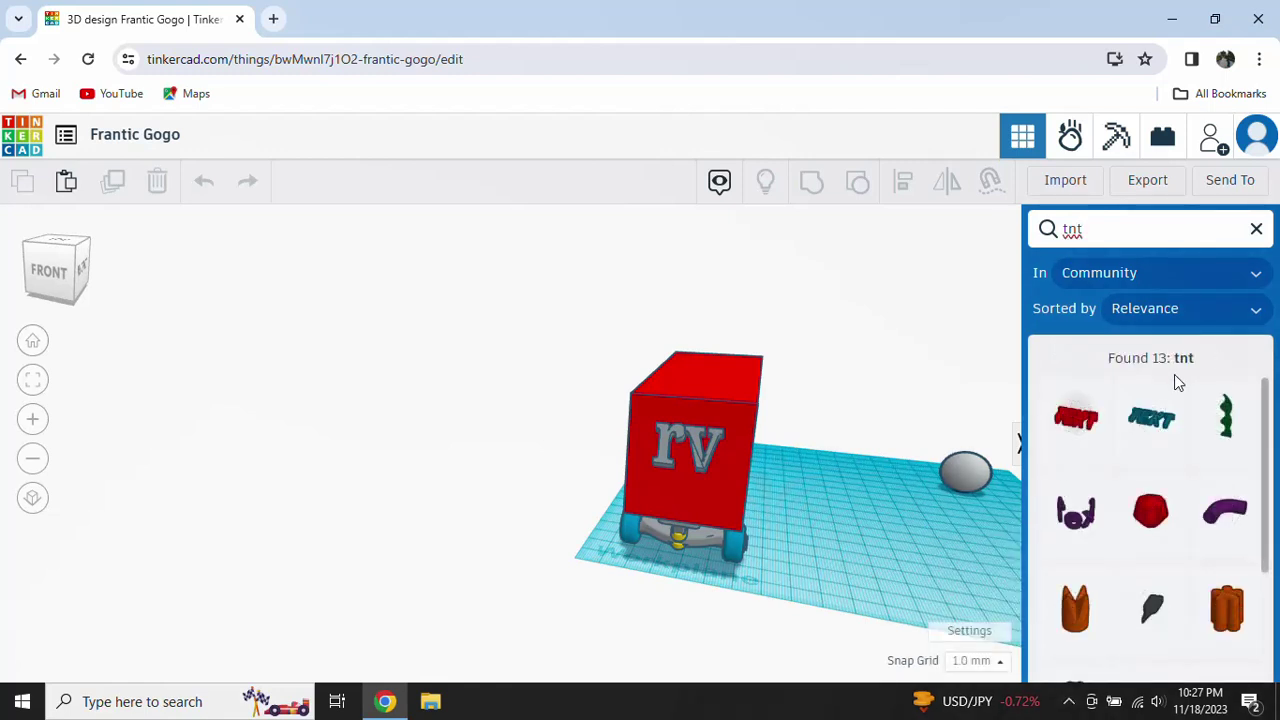
click(1074, 428)
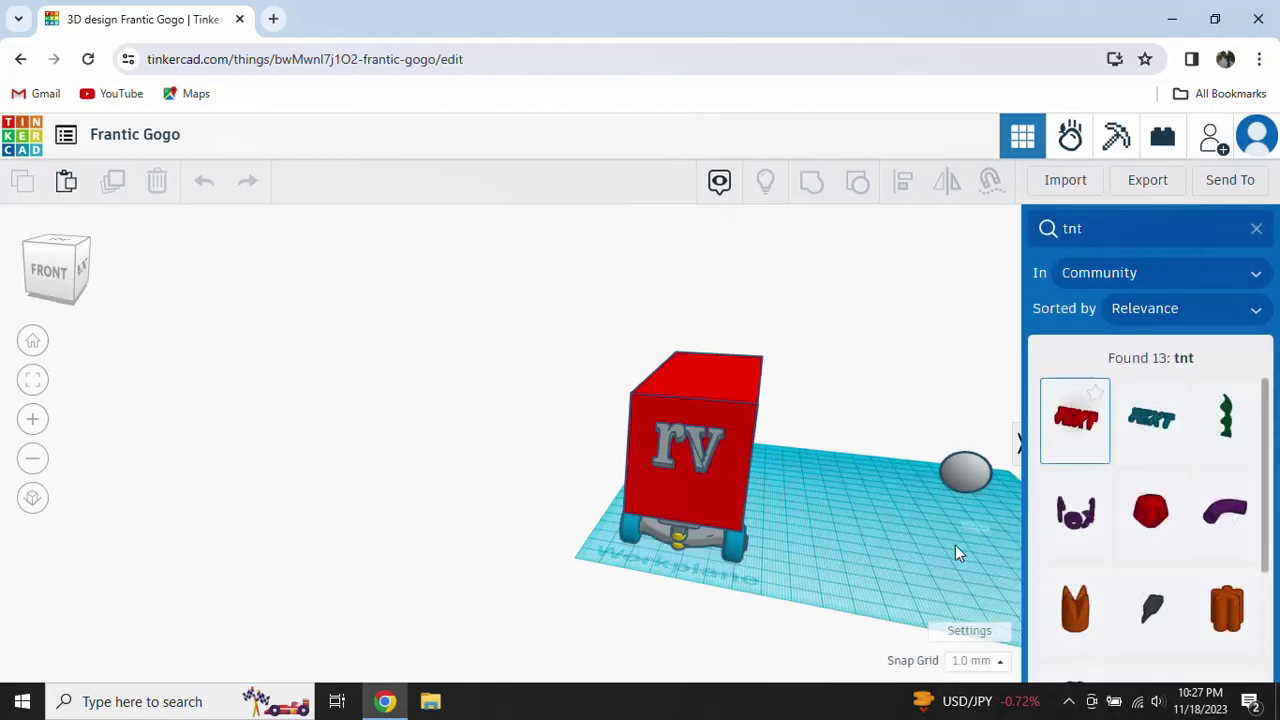
Step: Place the first tnt text shape on the workplane, change its text to 'rv', and dismiss the USB notification
drag(1074, 428, 942, 547)
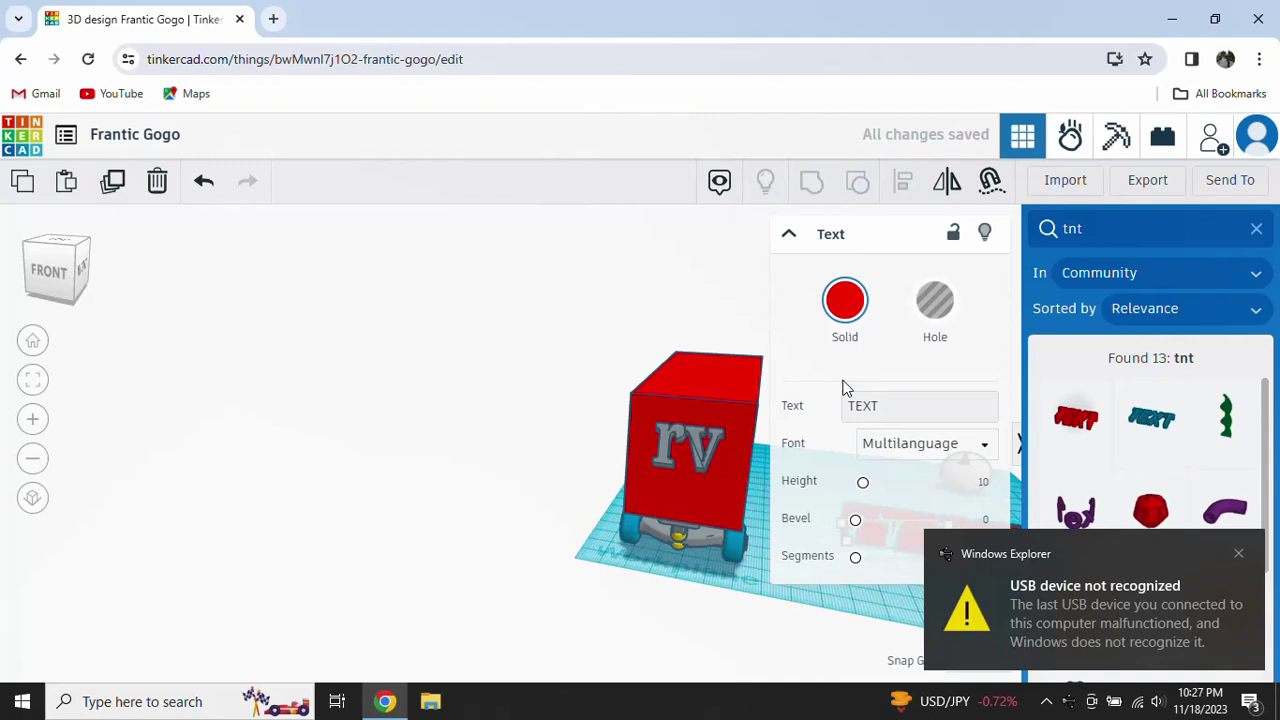
click(878, 402)
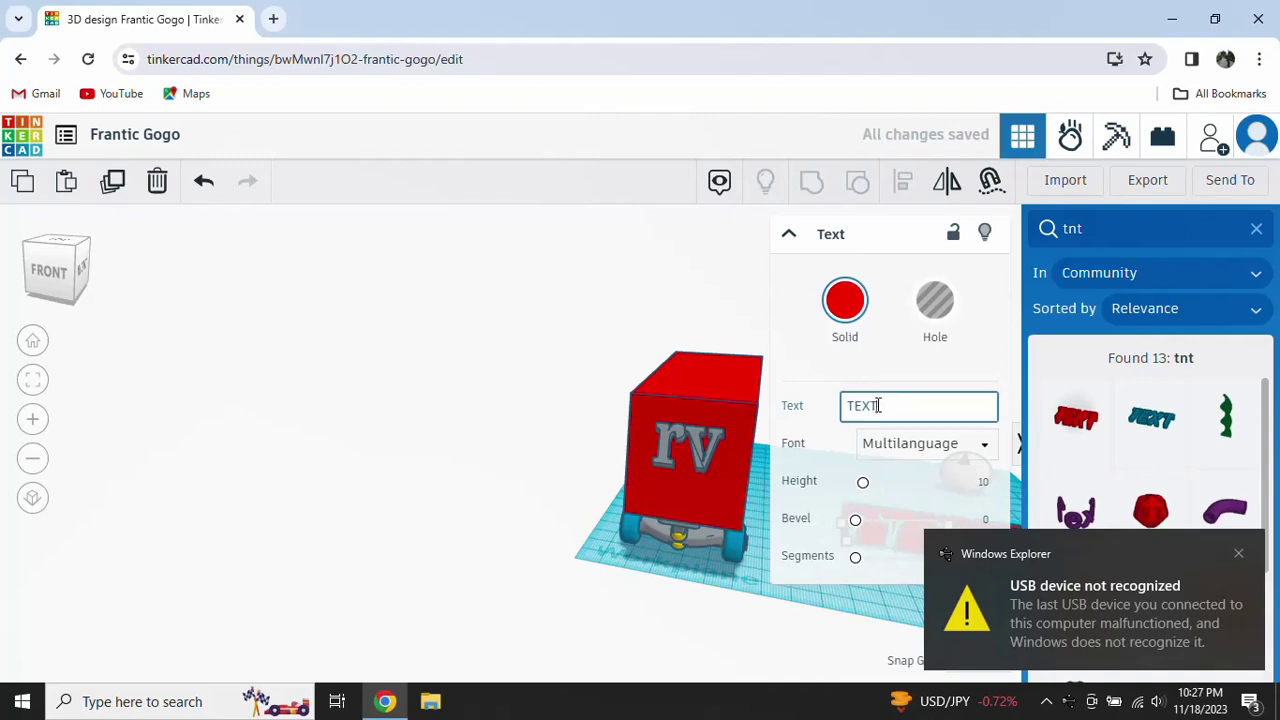
drag(880, 405, 838, 420)
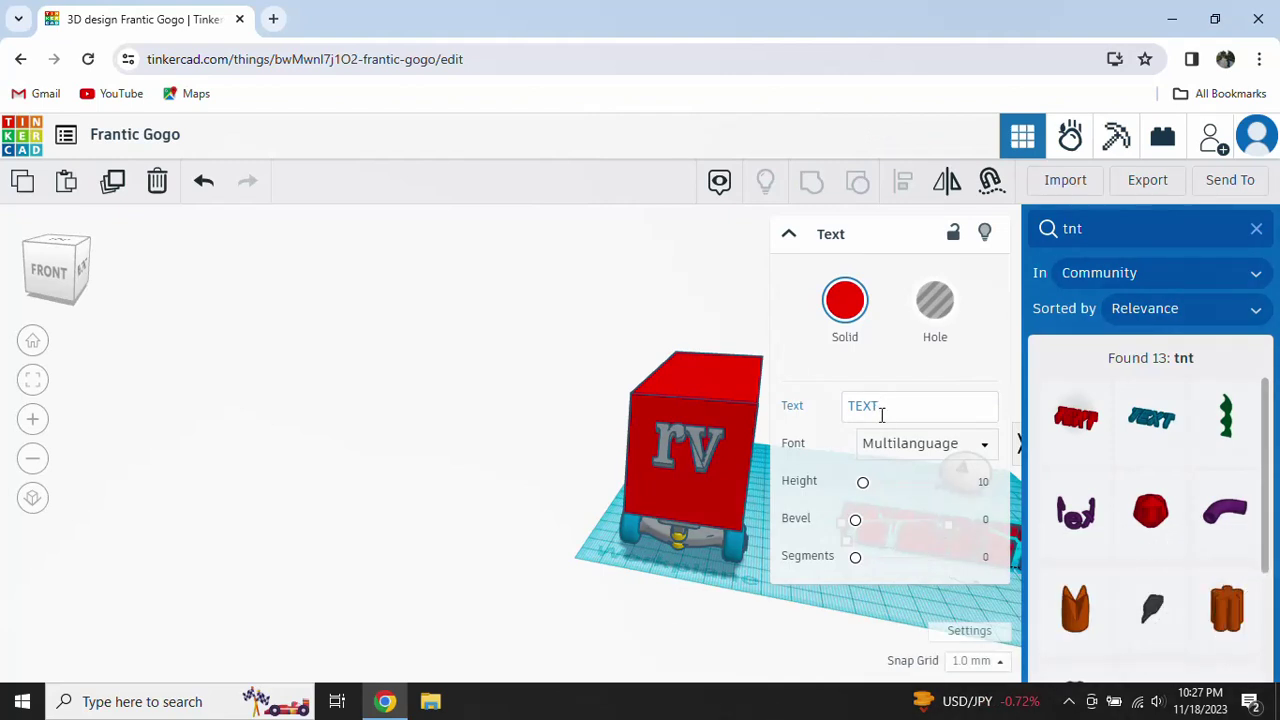
click(882, 405)
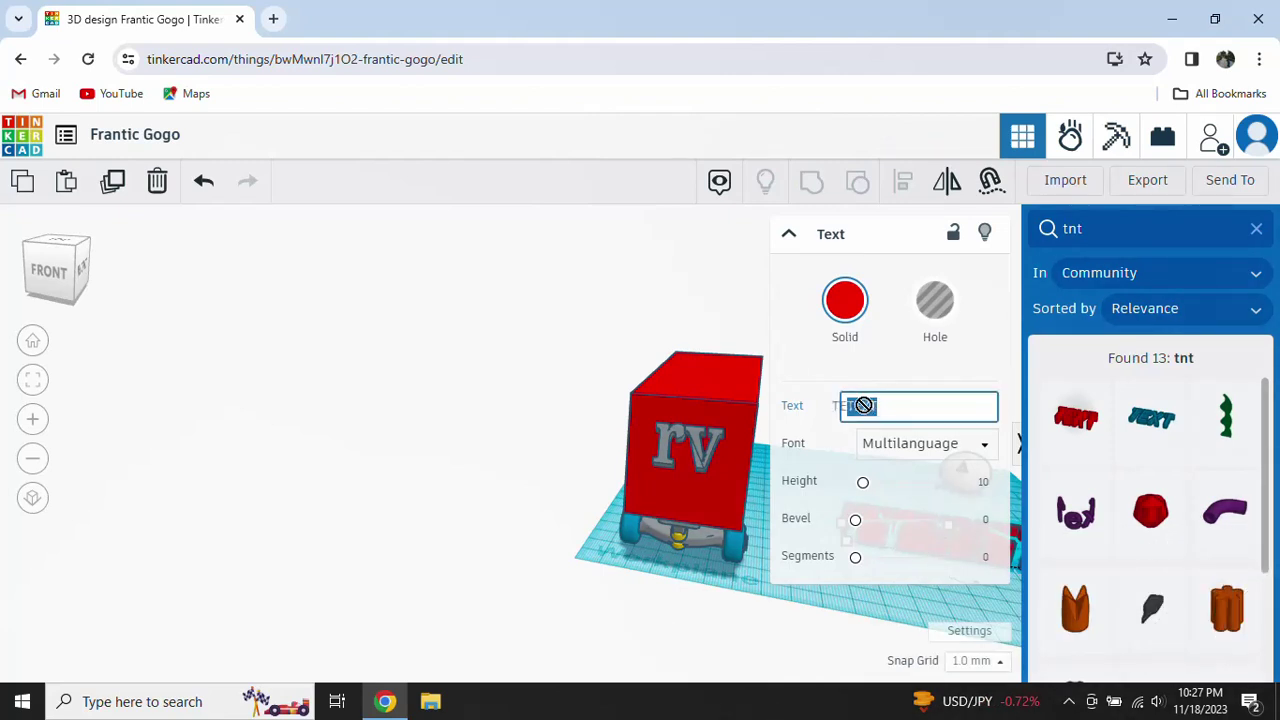
key(BackSpace)
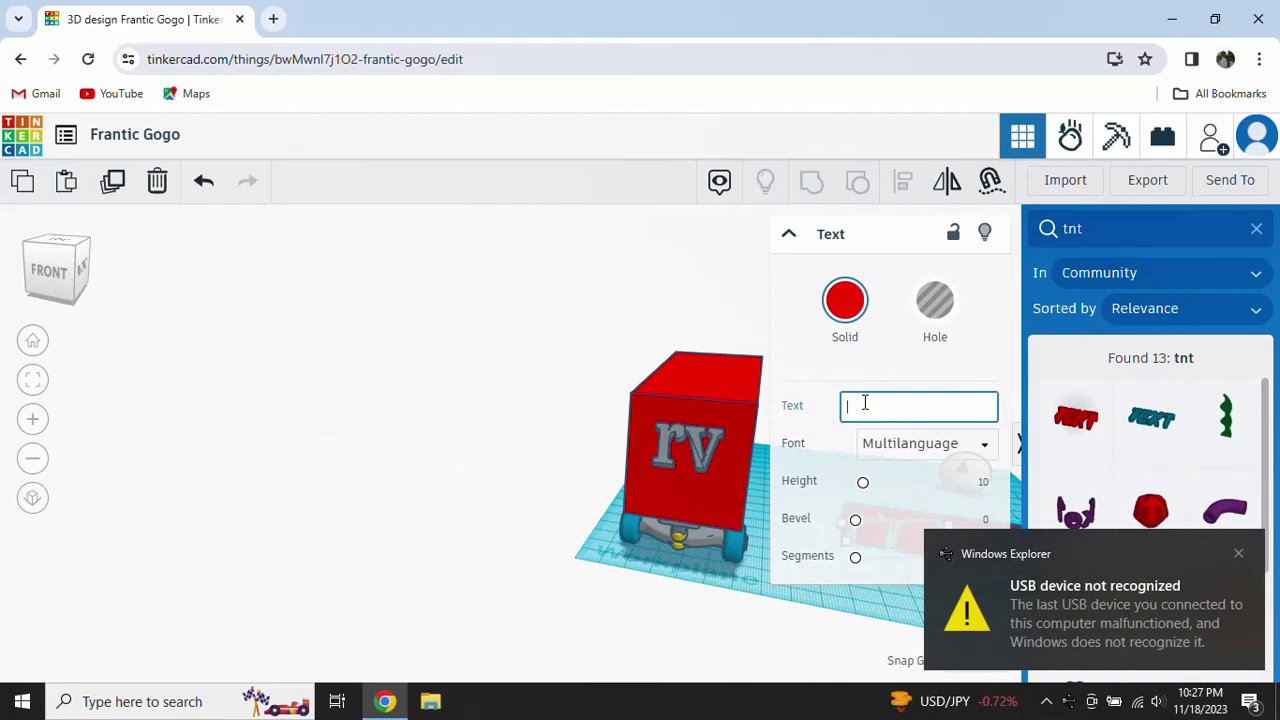
text(rv)
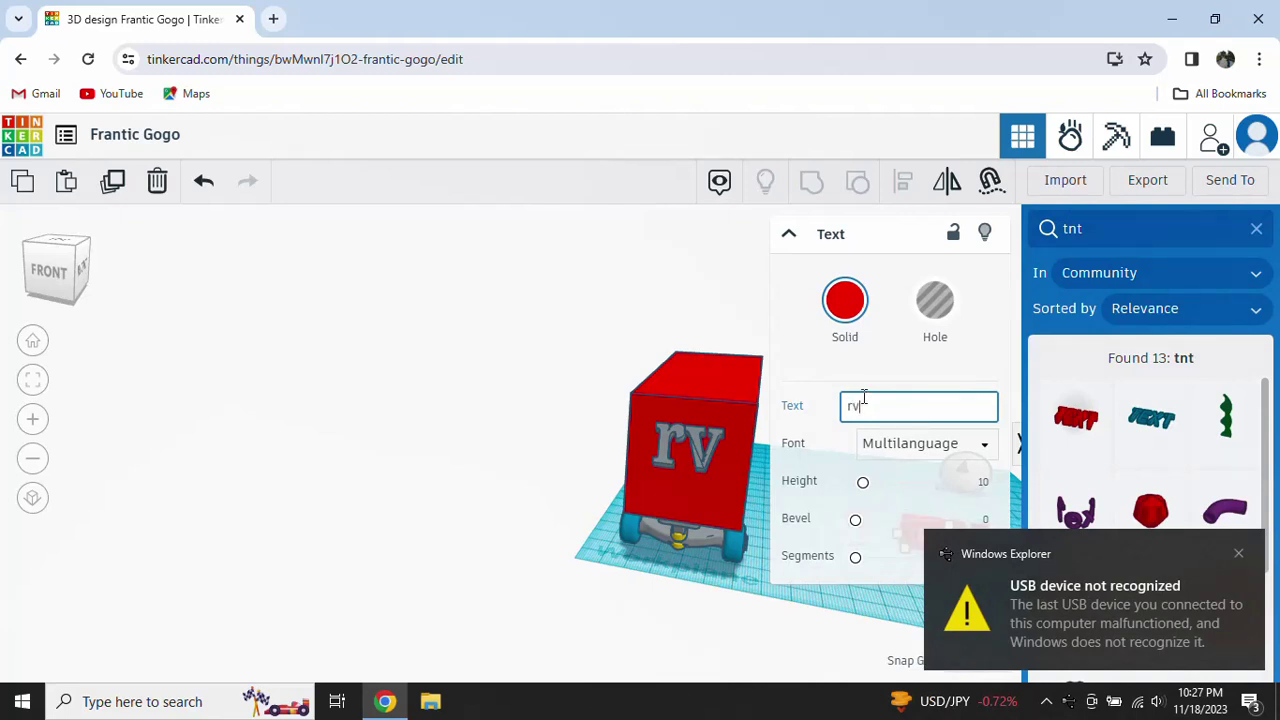
click(793, 440)
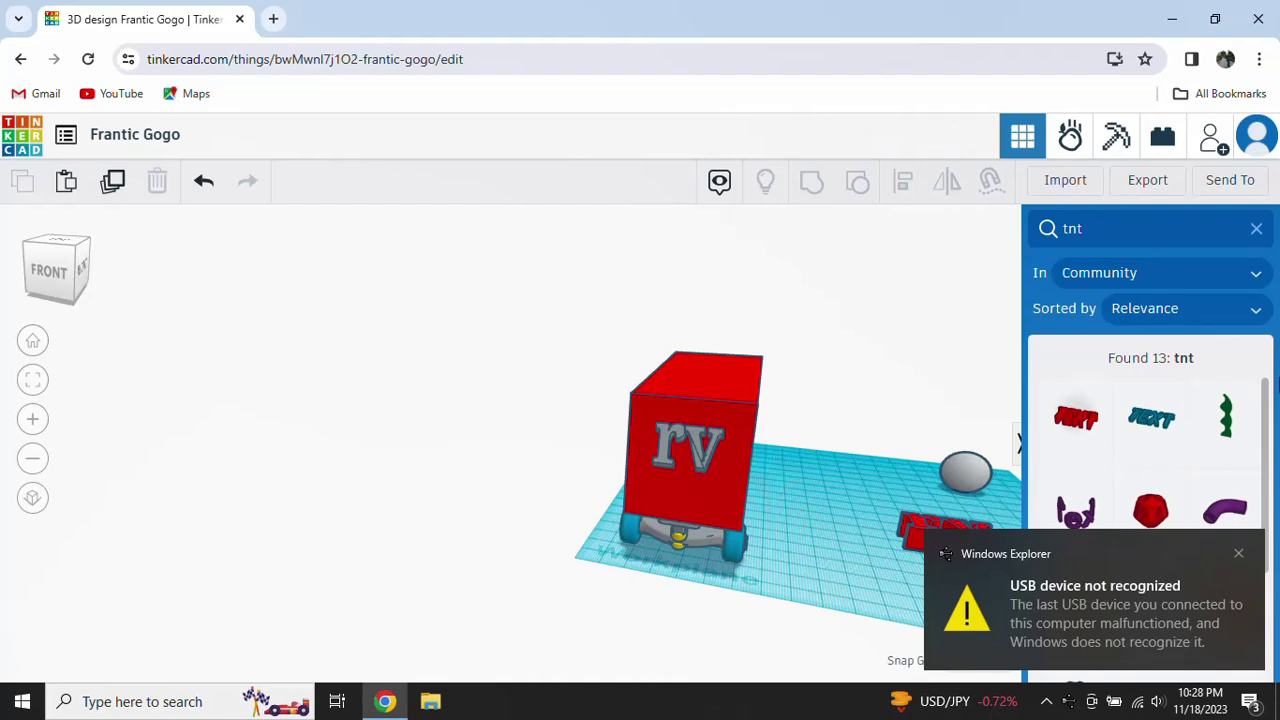
click(1238, 553)
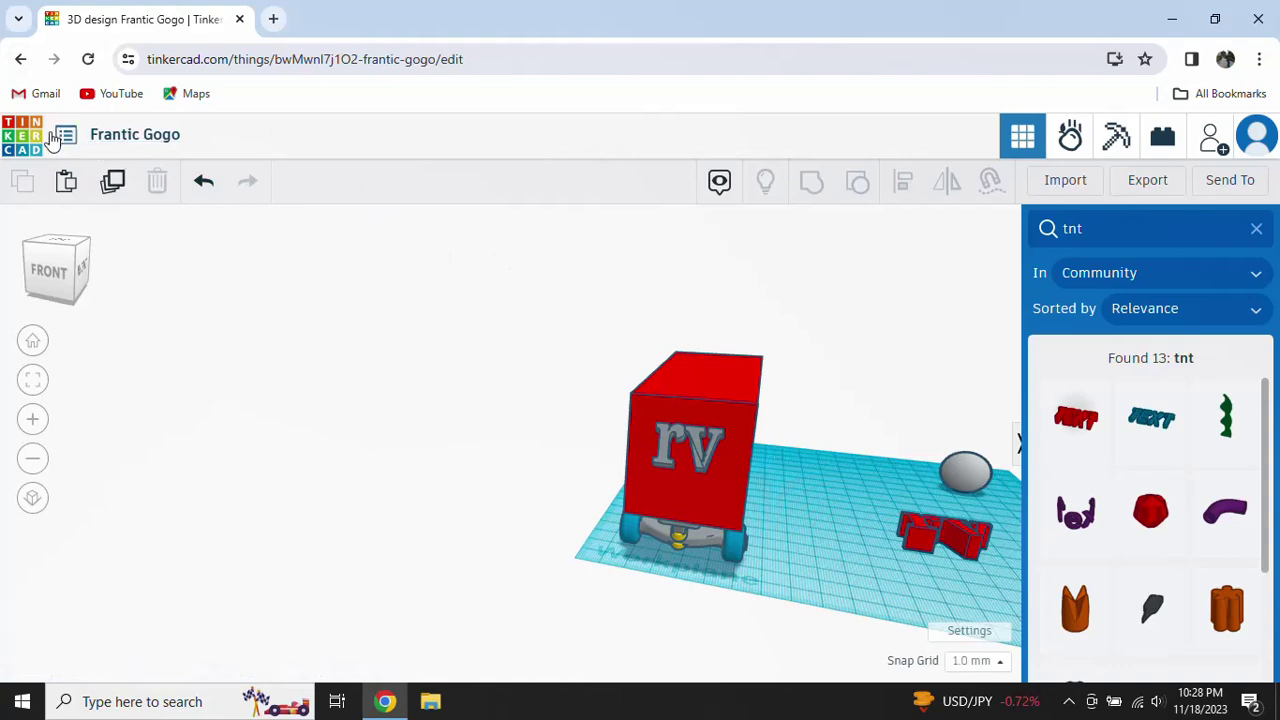
Step: Exit to the designs dashboard and scroll down to the first page's pagination
click(12, 130)
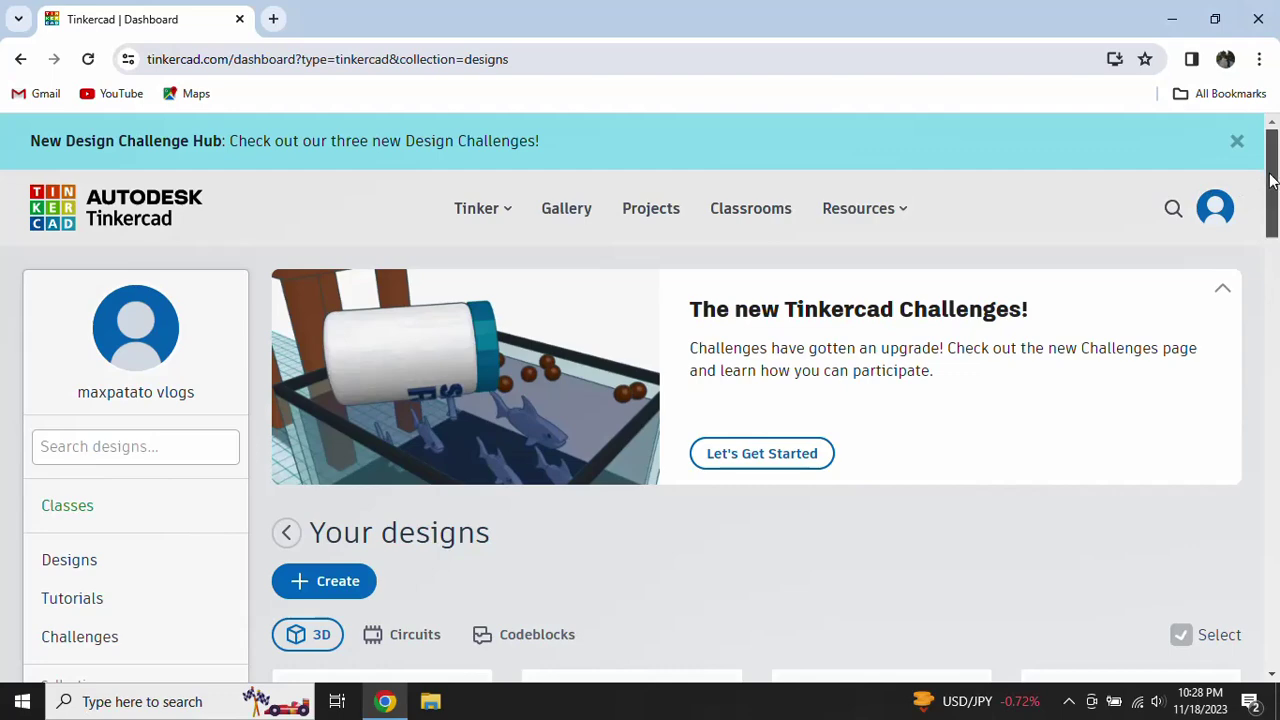
drag(1272, 180, 1272, 335)
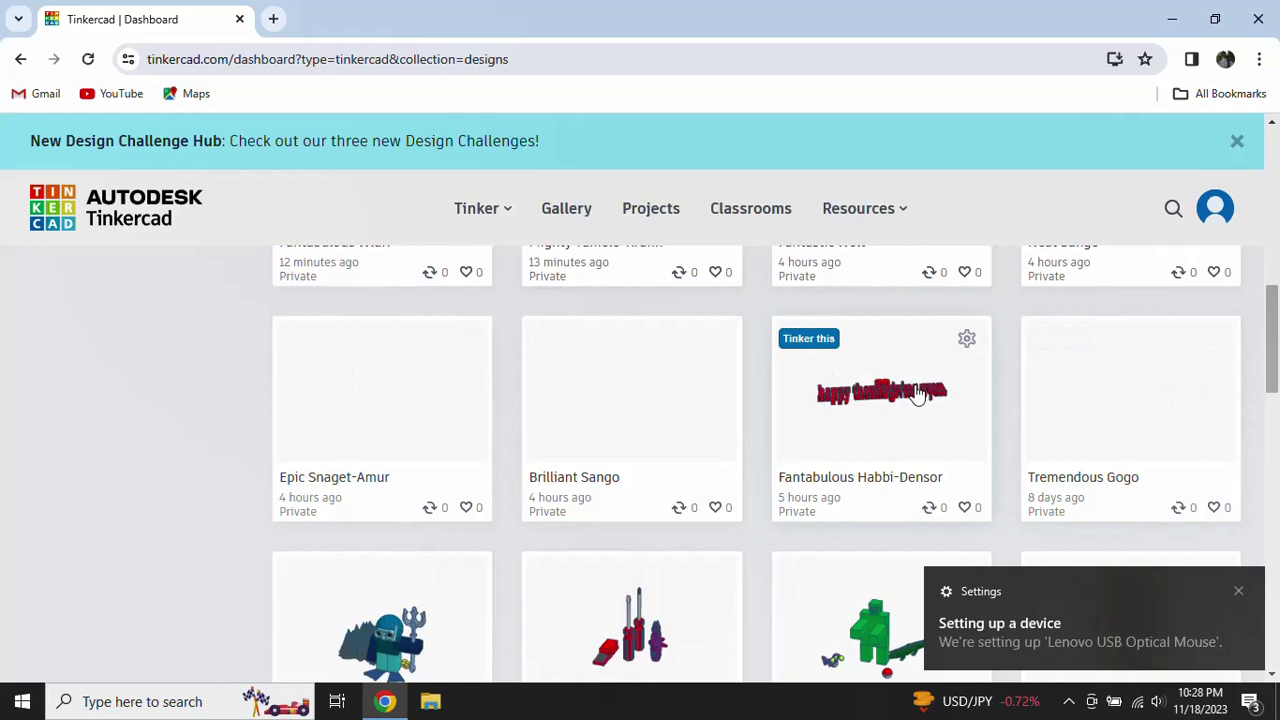
scroll(914, 392, down, 2)
scroll(914, 392, up, 2)
scroll(914, 392, down, 3)
scroll(916, 393, down, 2)
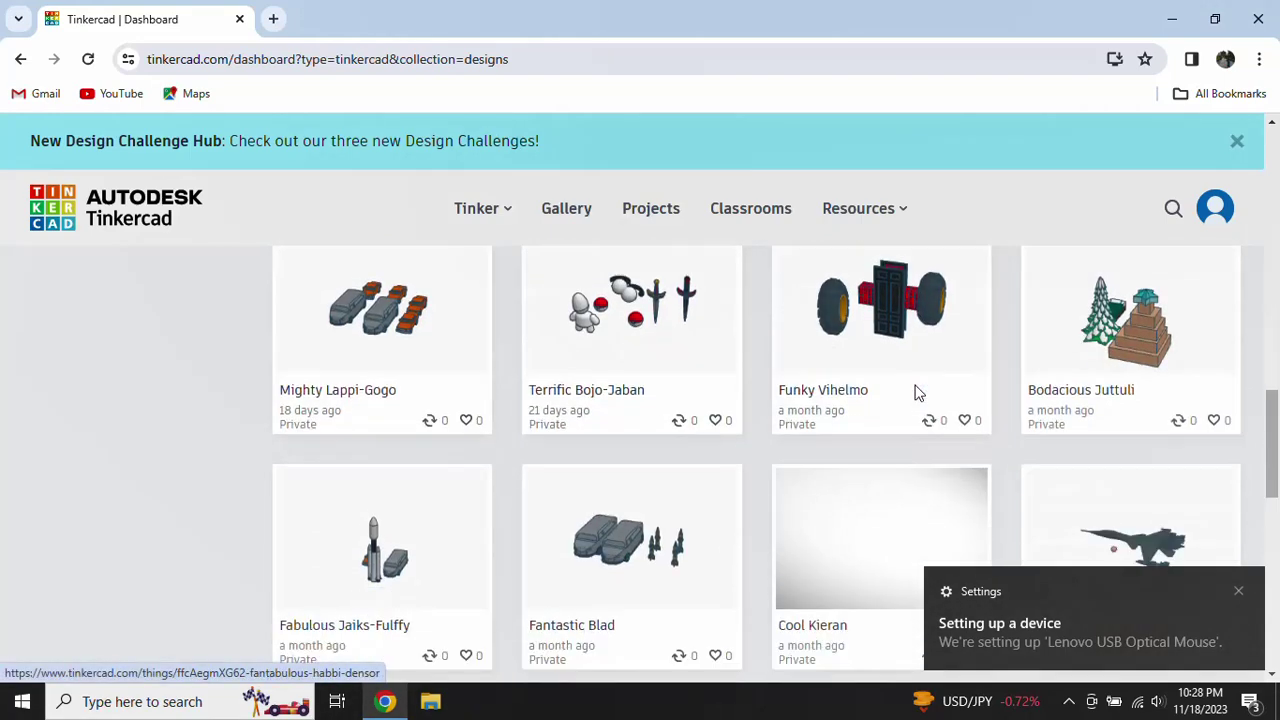
scroll(900, 400, down, 3)
scroll(794, 343, up, 2)
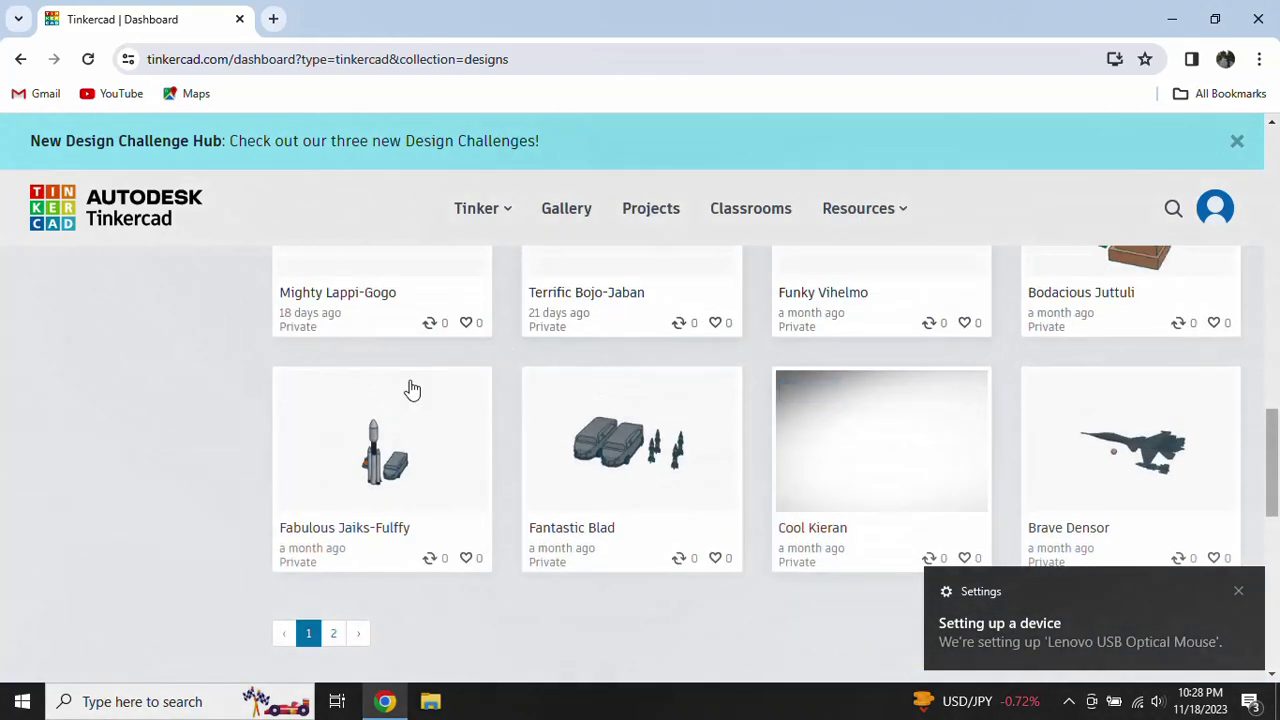
Step: Open the Fabulous Jaiks-Fulffy rocket's detail page and load it with Tinker this
click(385, 430)
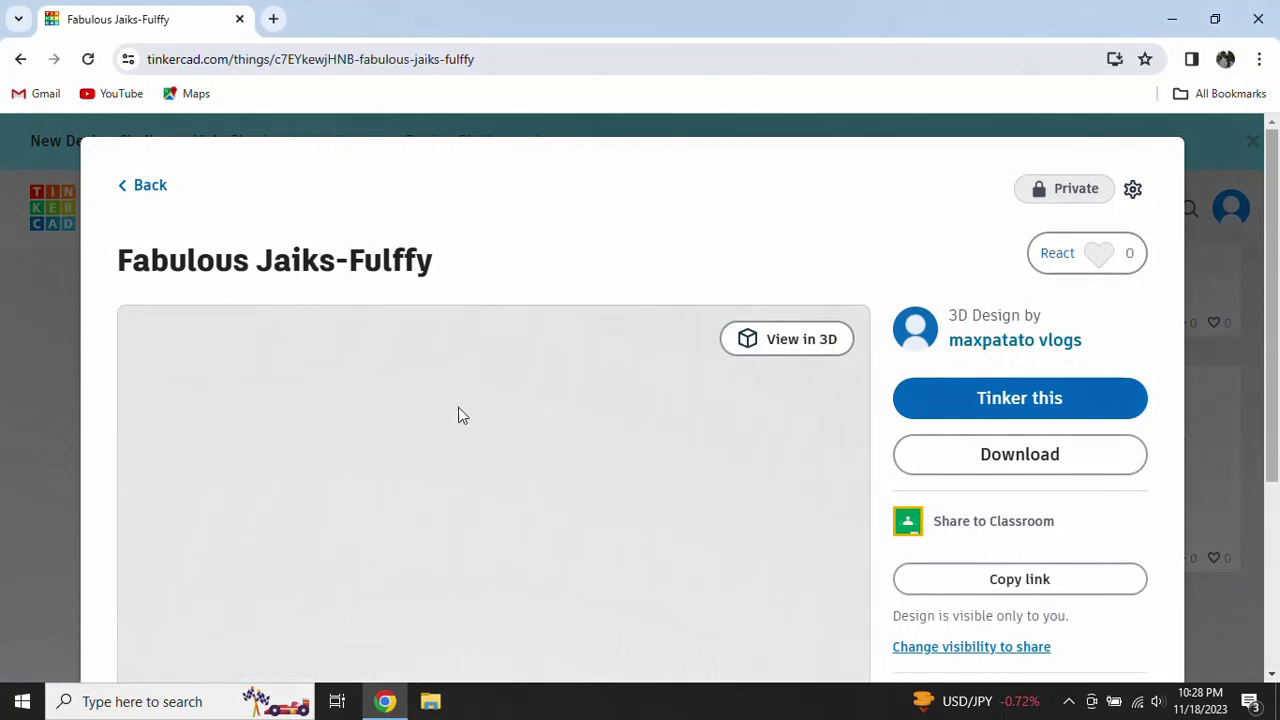
scroll(457, 420, down, 2)
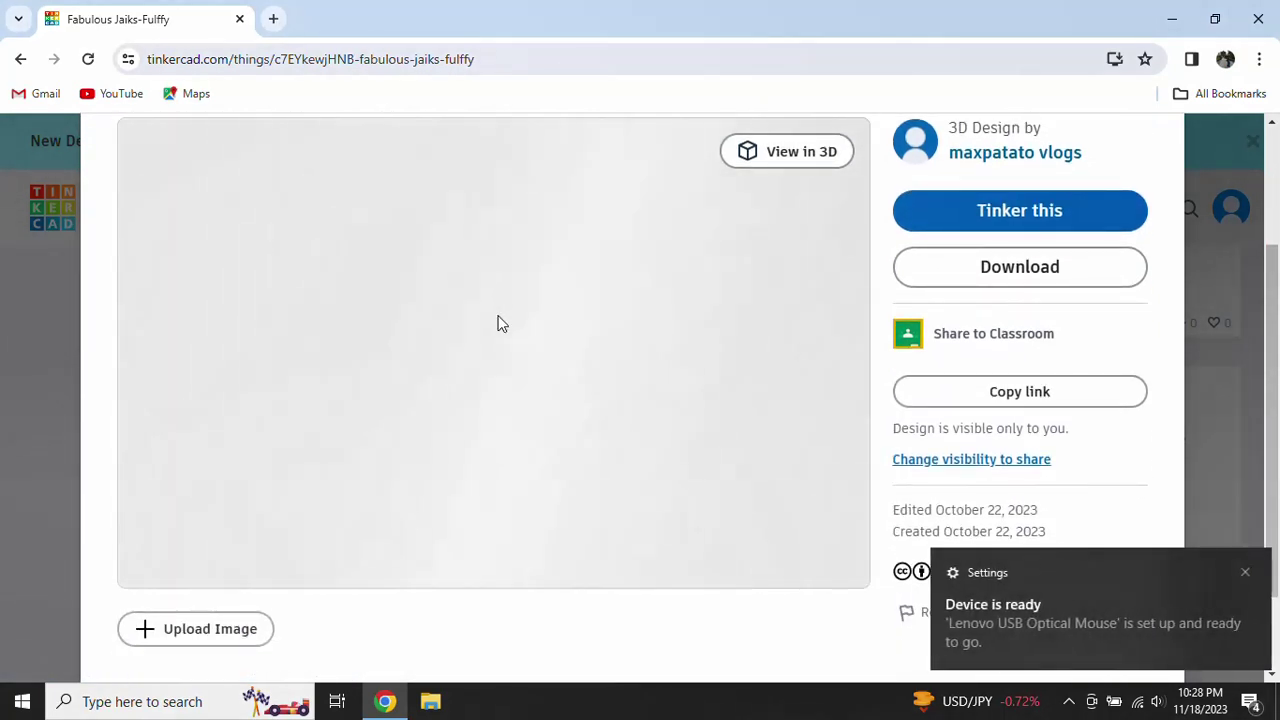
click(955, 214)
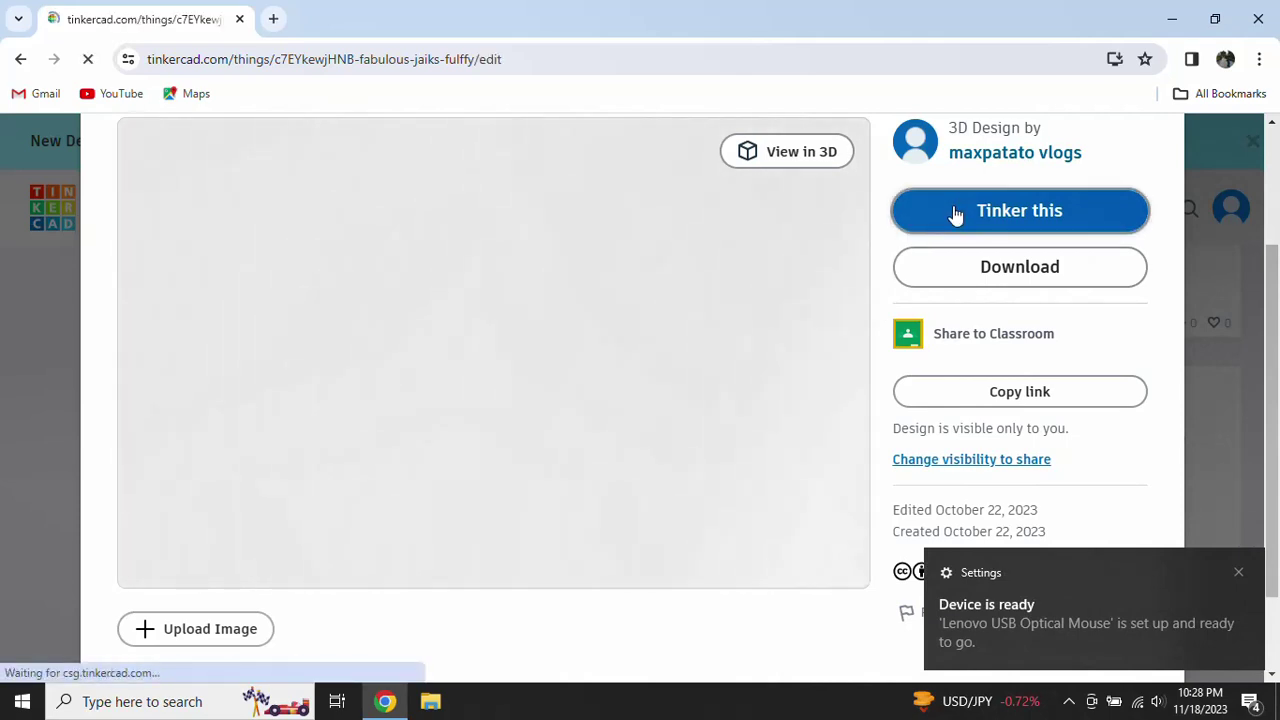